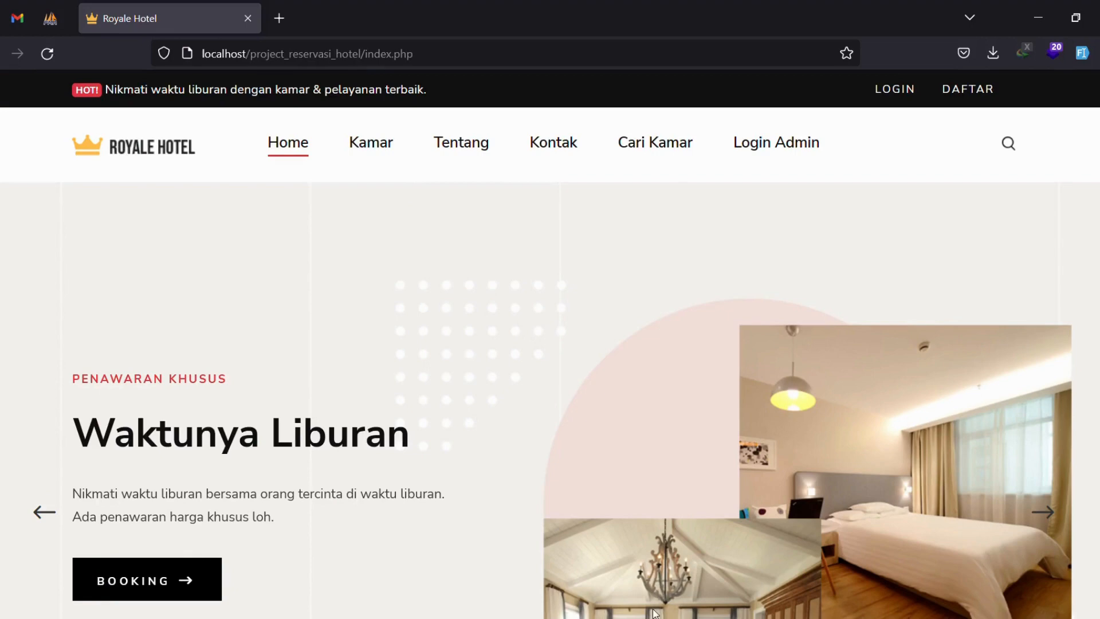
Reload the Royale Hotel homepage and scroll through it from top to bottom.
left_click(47, 53)
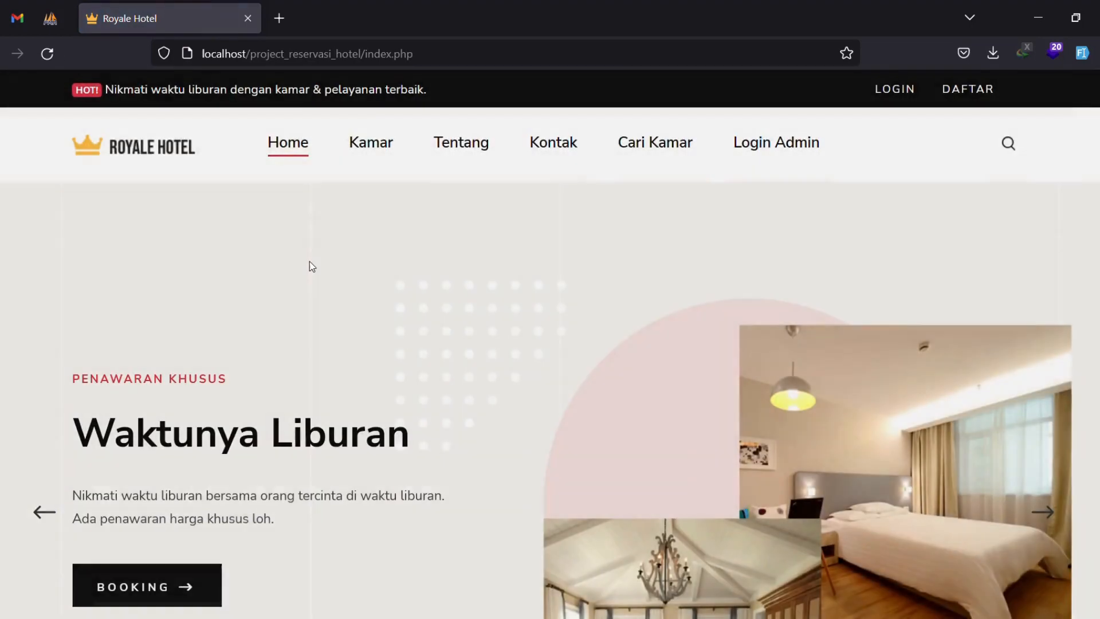
scroll(995, 182, "down", 5)
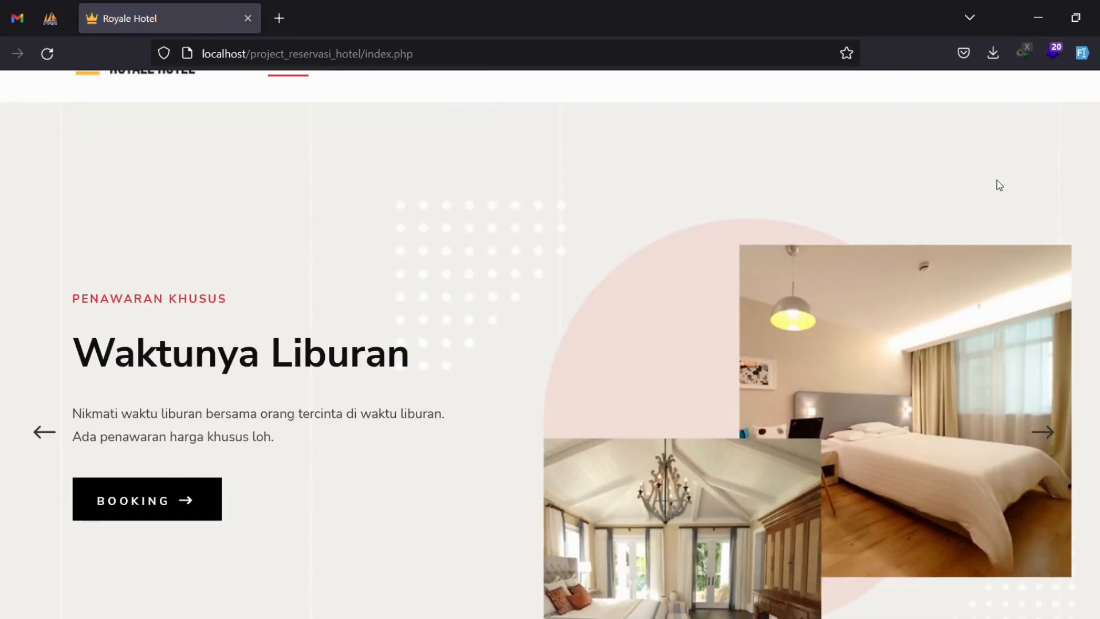
scroll(997, 187, "down", 8)
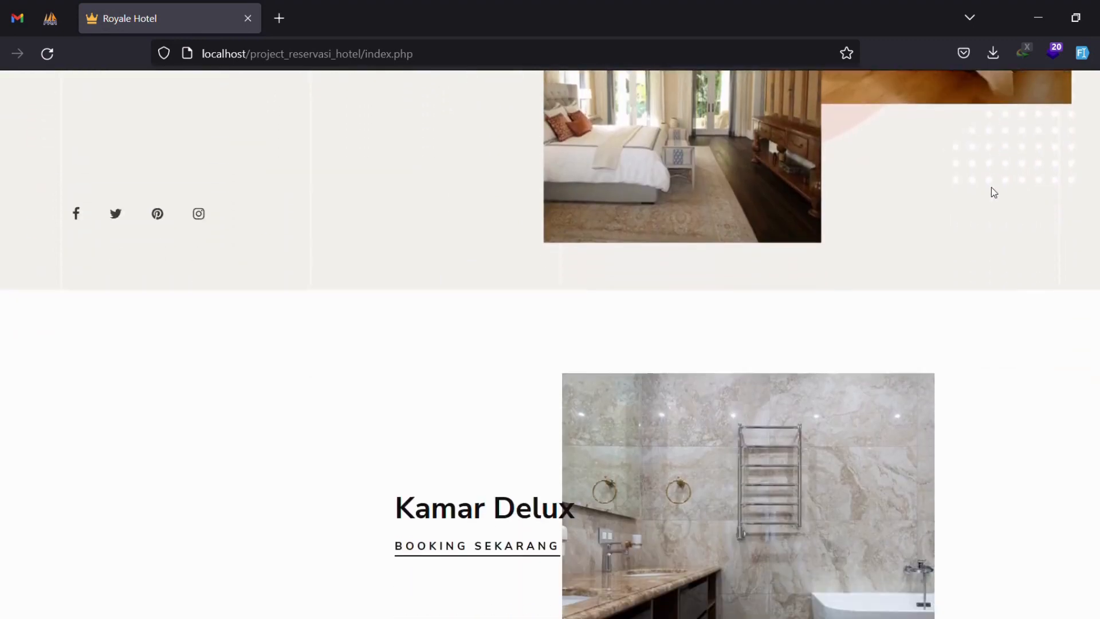
scroll(410, 363, "down", 4)
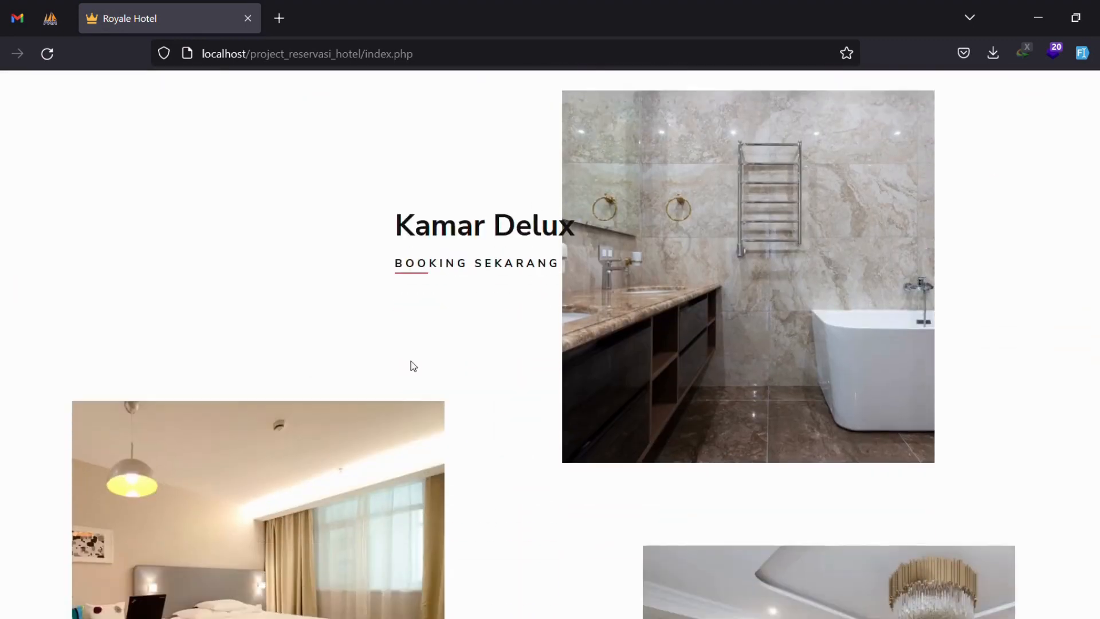
scroll(761, 462, "down", 5)
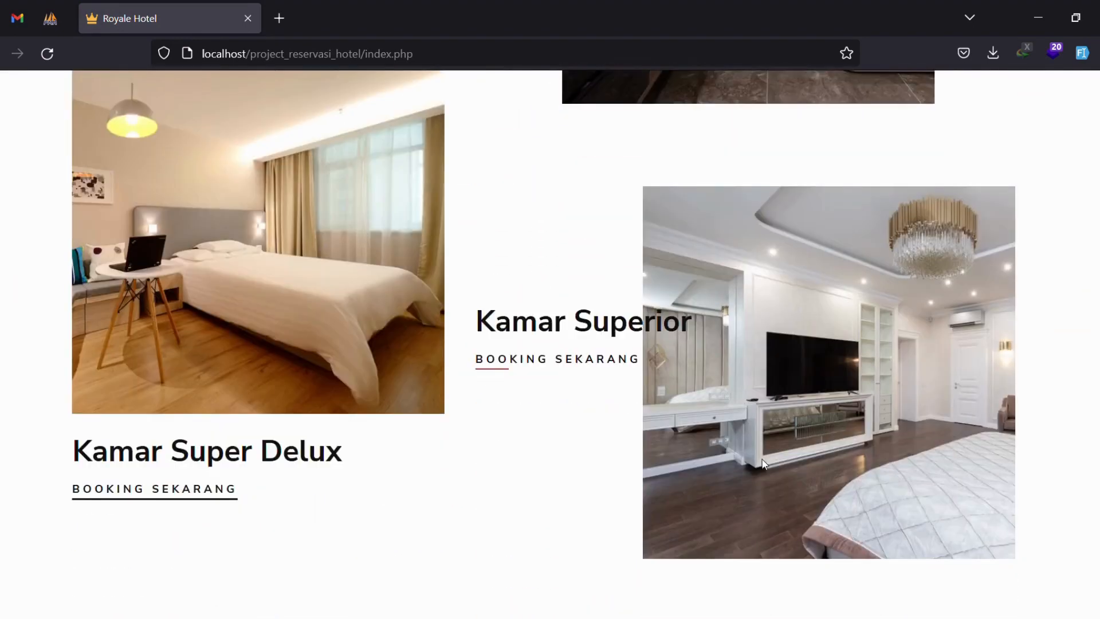
scroll(158, 182, "up", 4)
scroll(208, 276, "down", 2)
scroll(207, 277, "down", 10)
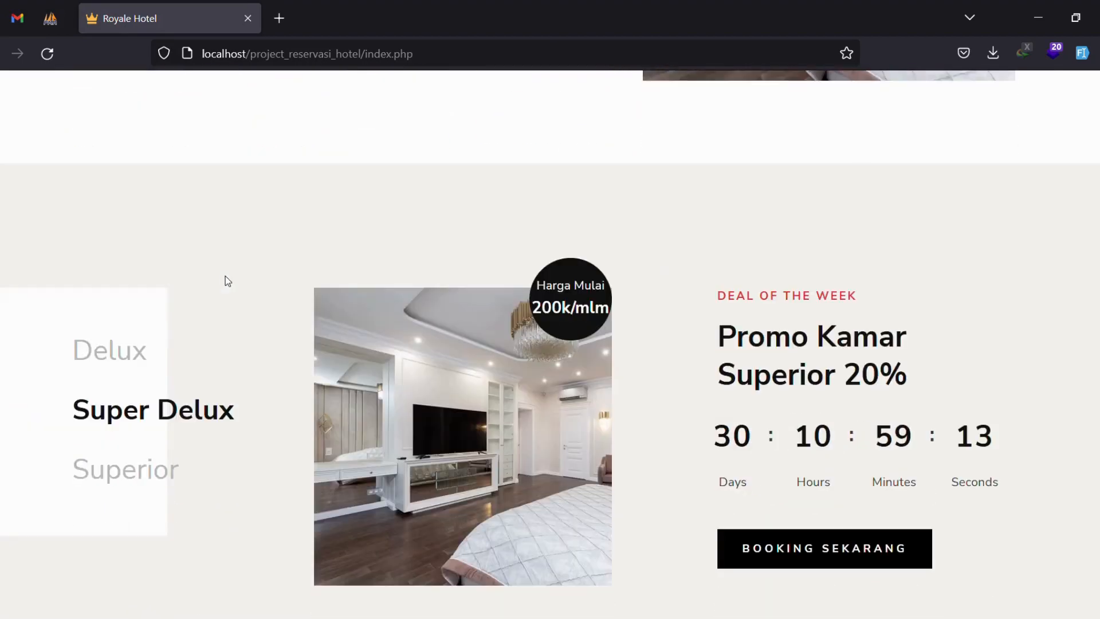
scroll(800, 204, "down", 13)
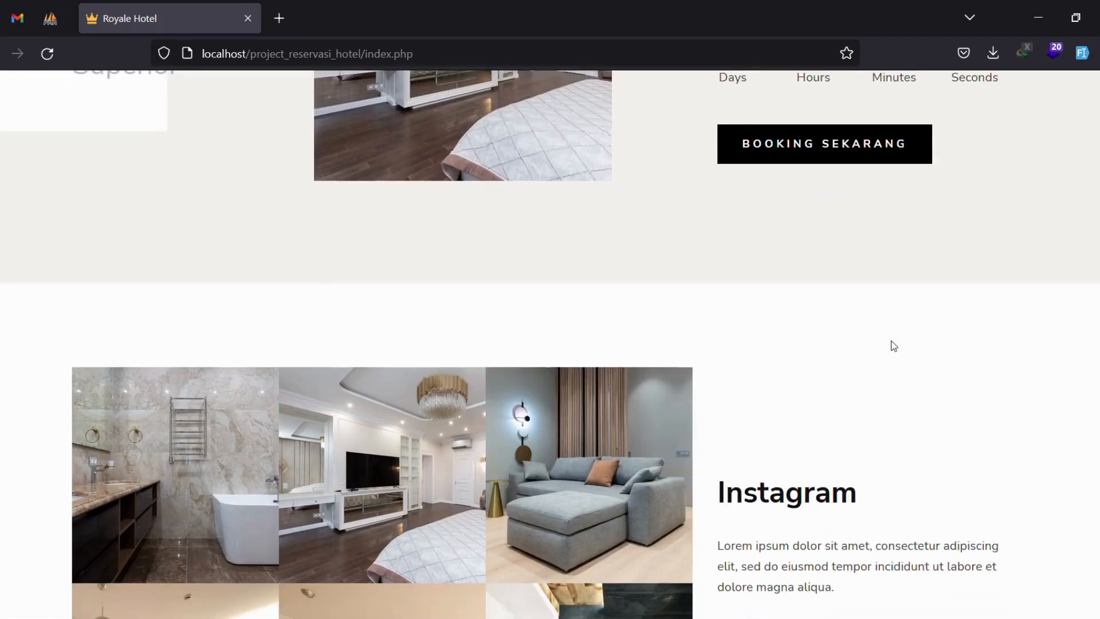
scroll(393, 285, "down", 5)
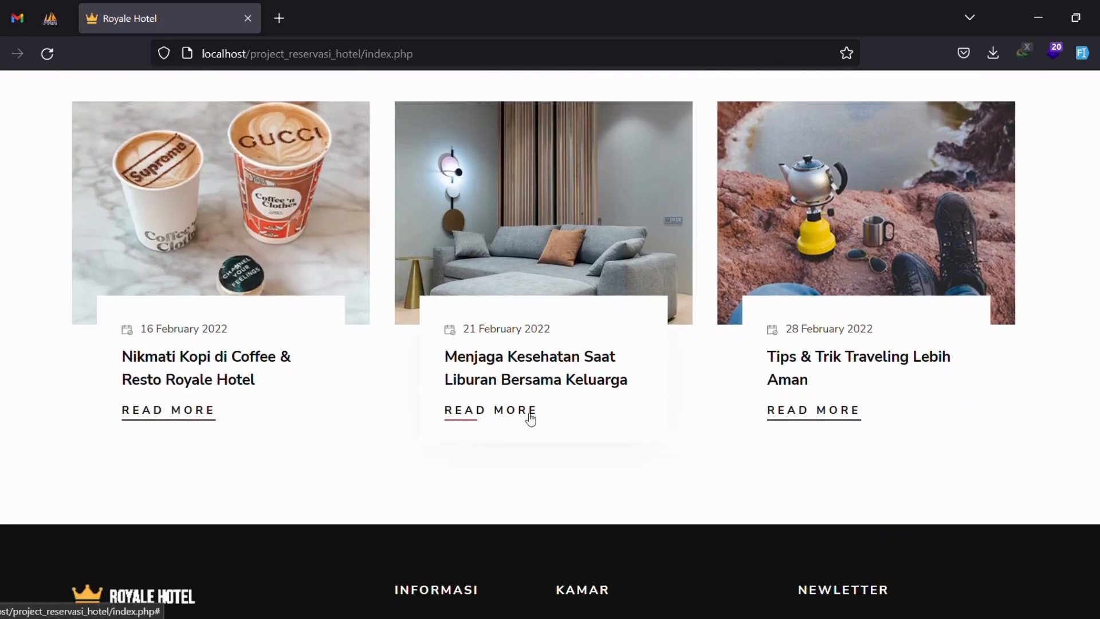
scroll(855, 397, "down", 4)
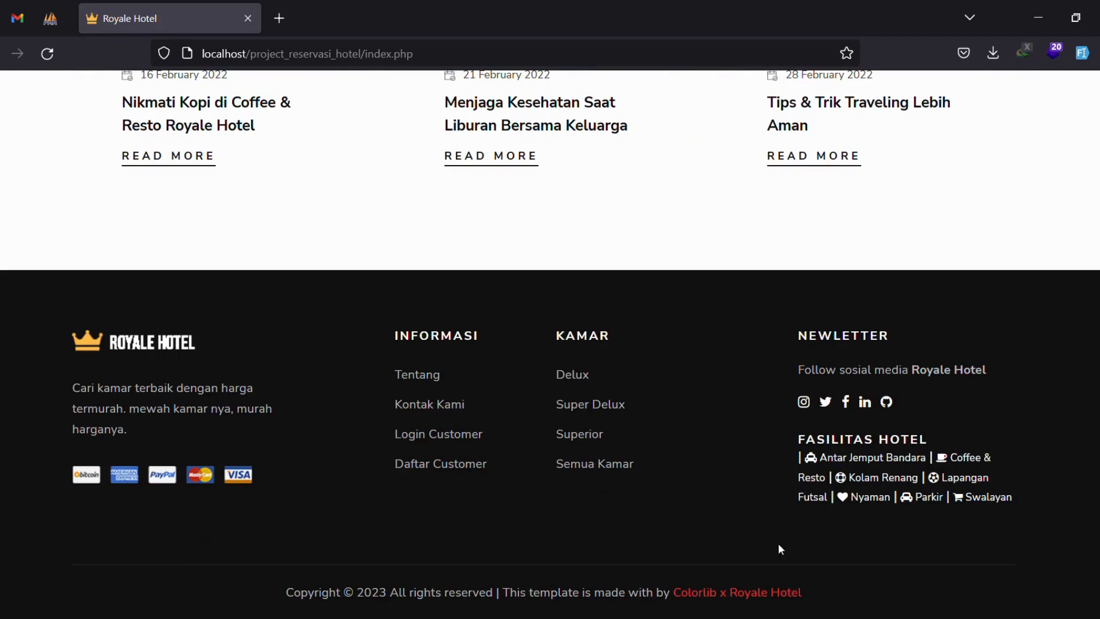
scroll(945, 337, "up", 20)
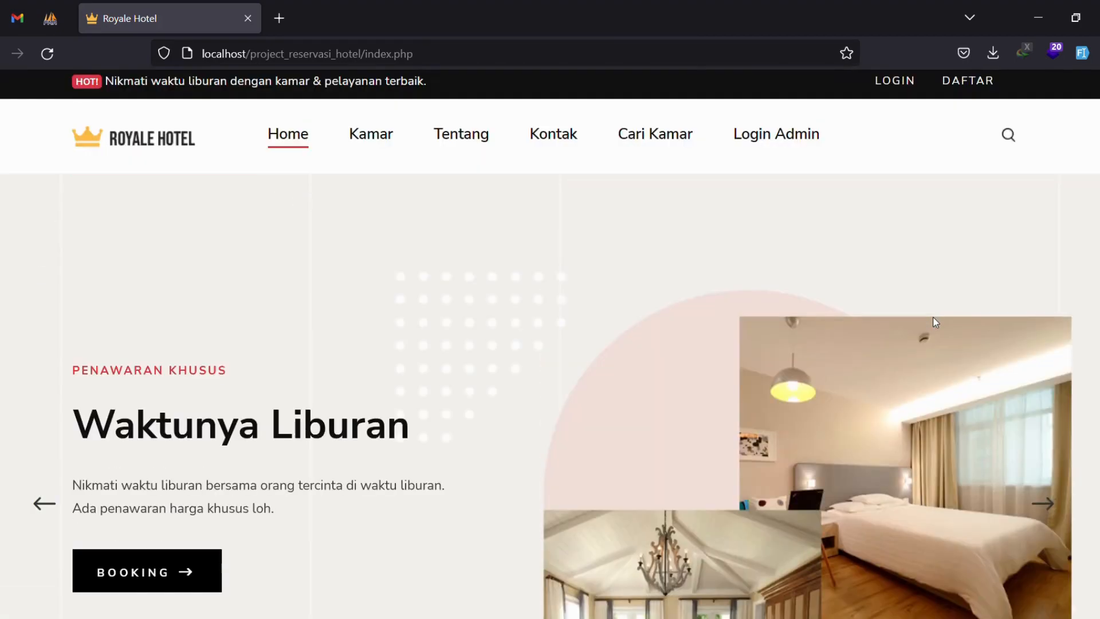
left_click(284, 146)
Open the Delux room category listing from the Kamar menu.
mouse_move(392, 150)
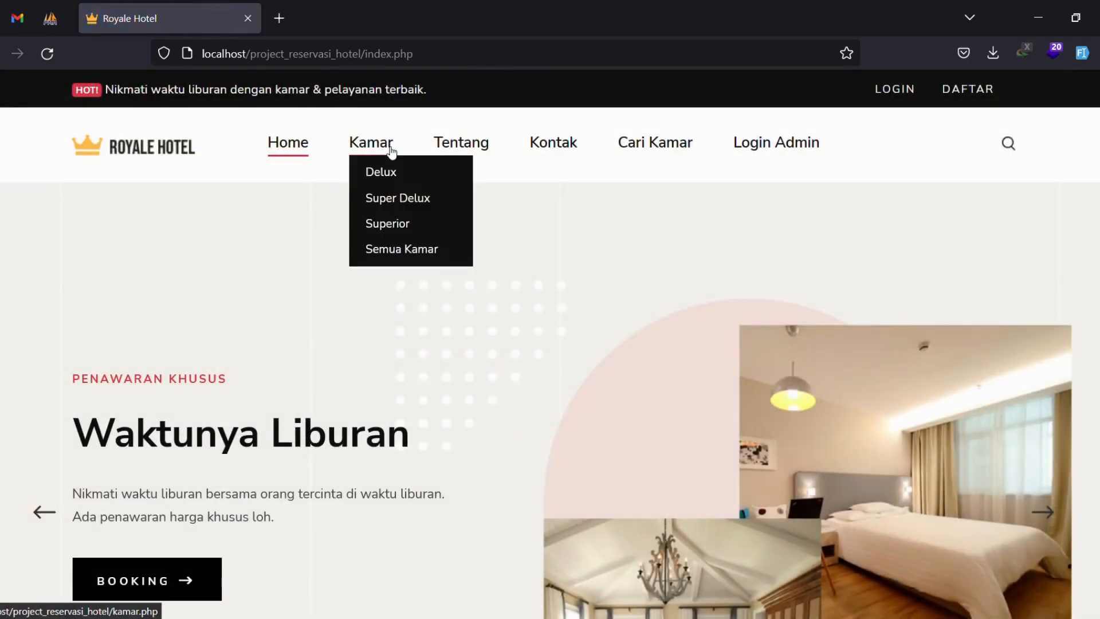
left_click(382, 172)
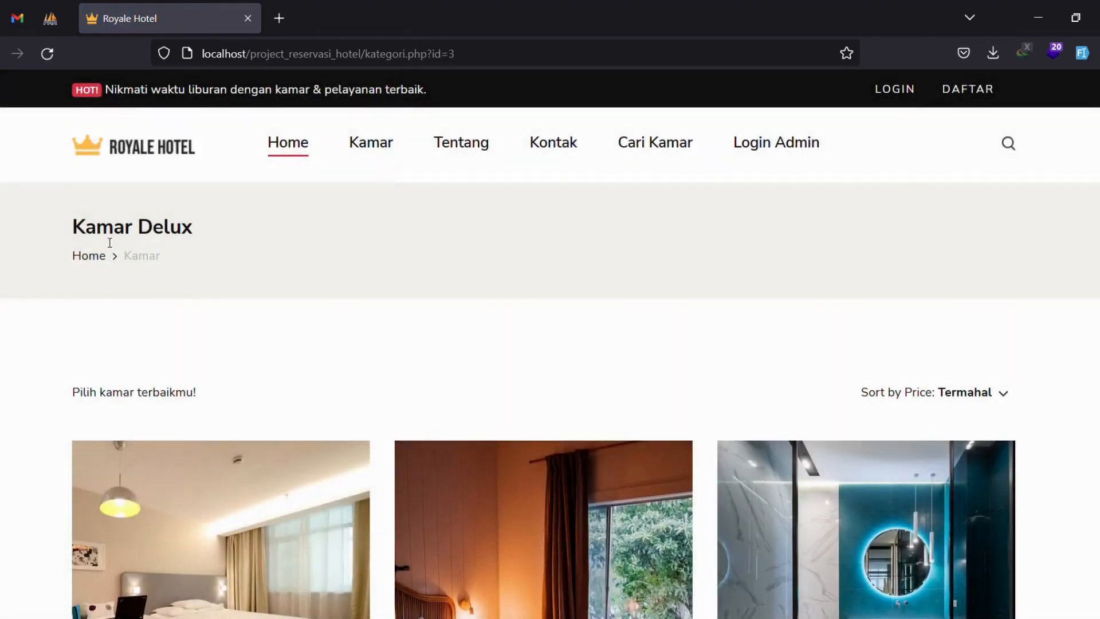
left_click_drag(72, 228, 193, 235)
left_click(287, 239)
scroll(433, 305, "down", 15)
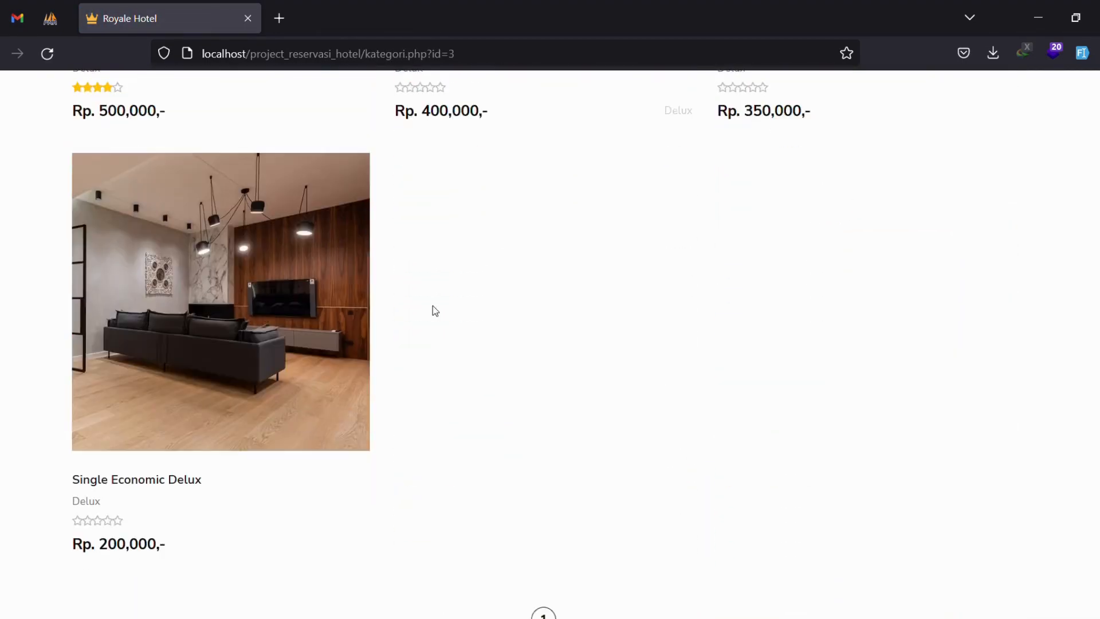
scroll(434, 310, "up", 15)
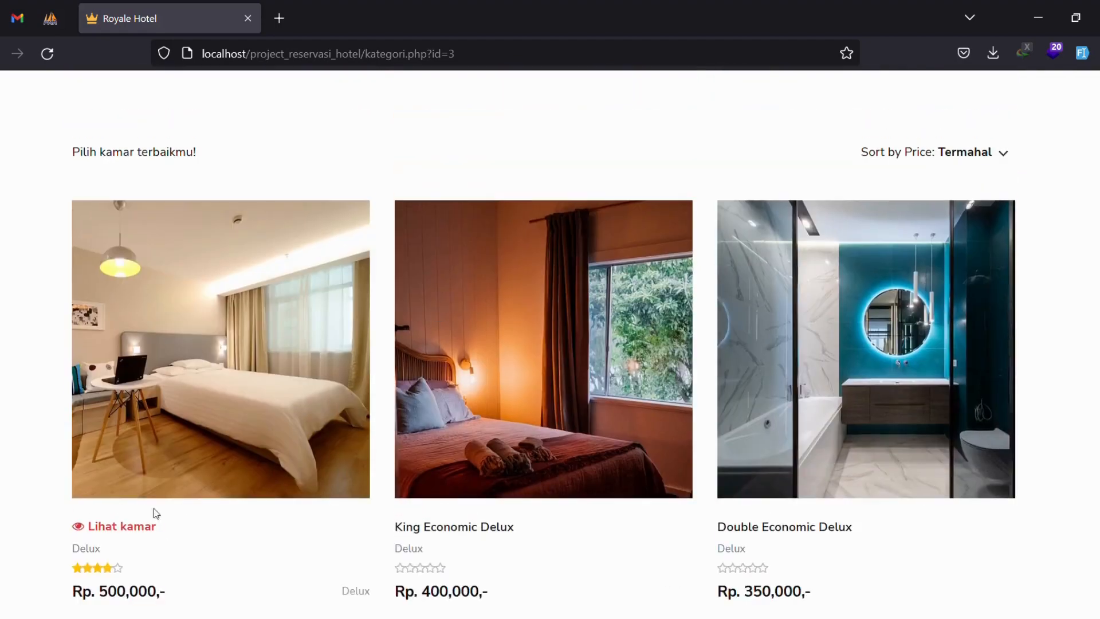
Open the Economic Room detail page and look over its price and recommendations.
left_click(115, 527)
scroll(503, 291, "down", 5)
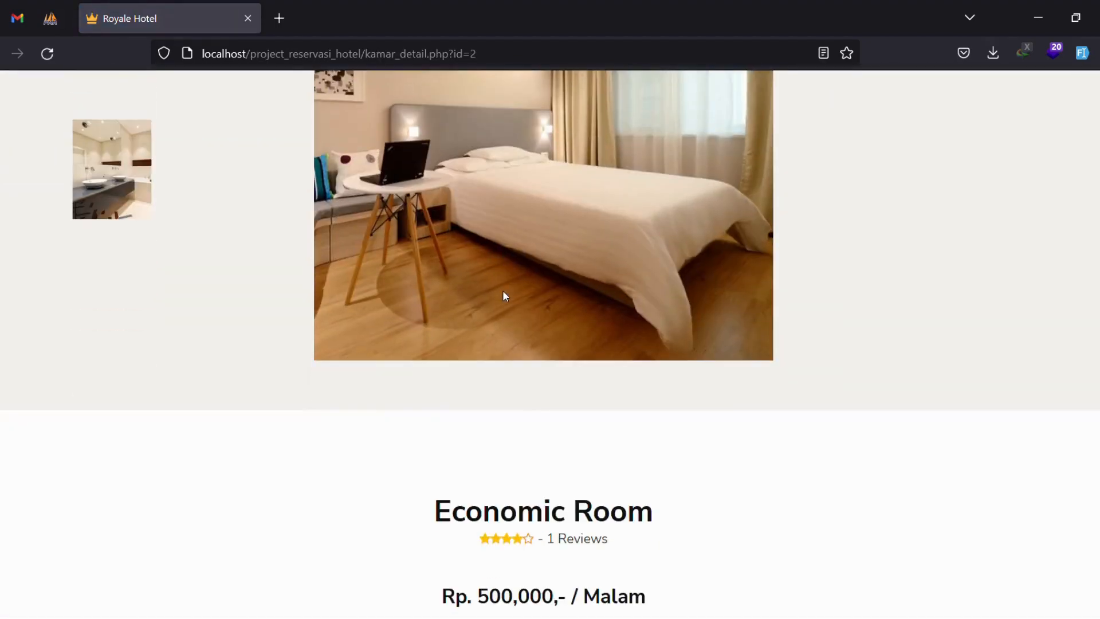
scroll(503, 291, "up", 4)
scroll(503, 297, "down", 10)
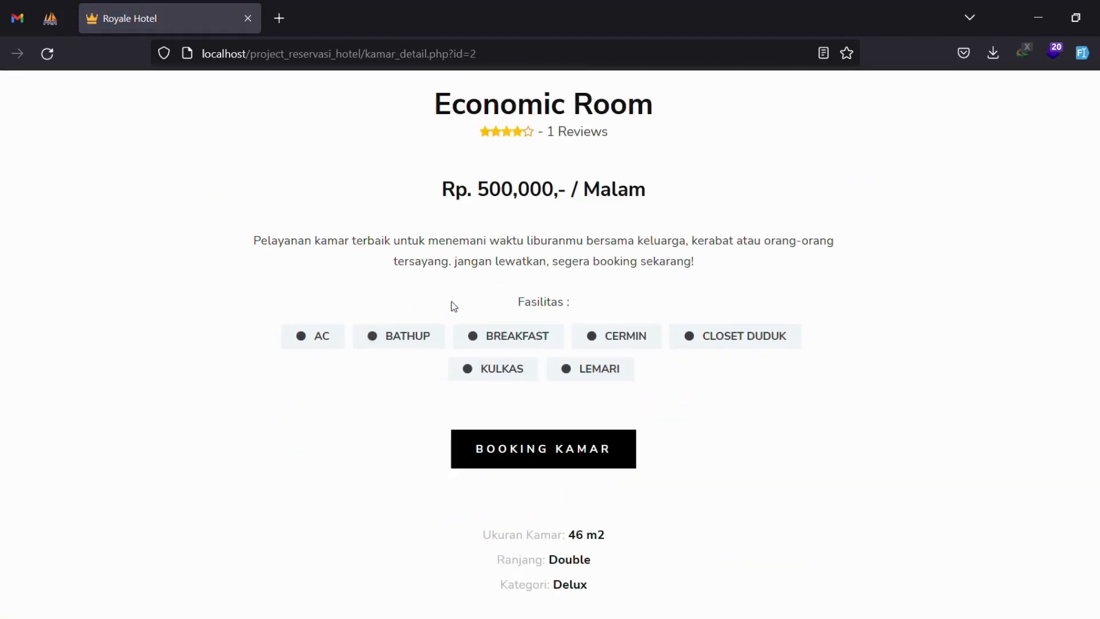
scroll(455, 306, "up", 10)
scroll(365, 363, "down", 6)
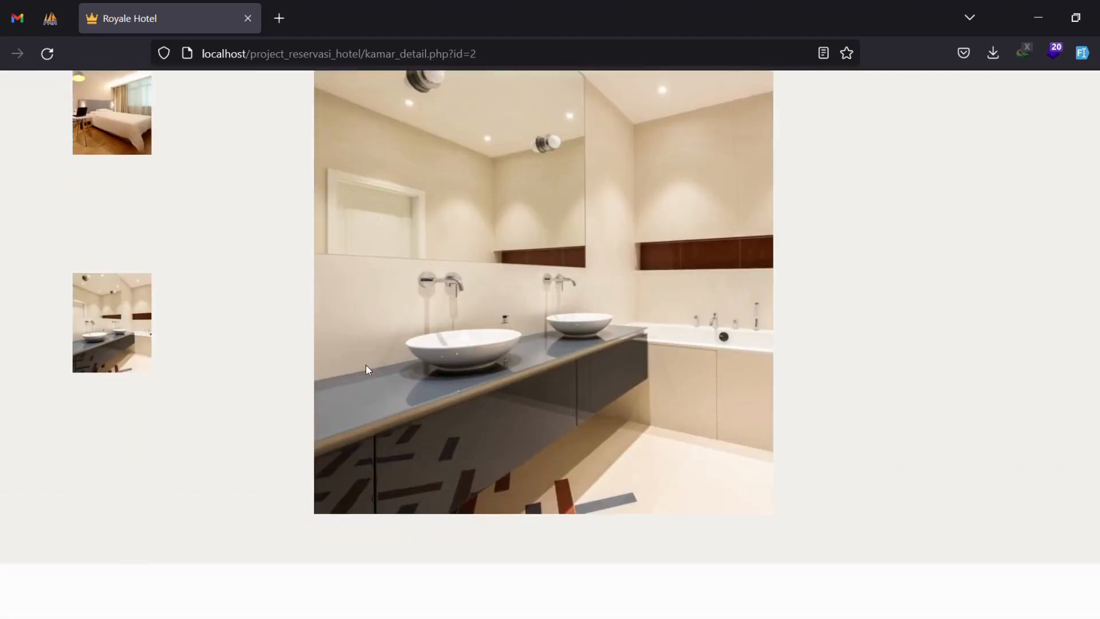
scroll(401, 372, "down", 3)
left_click_drag(440, 350, 648, 351)
left_click(747, 346)
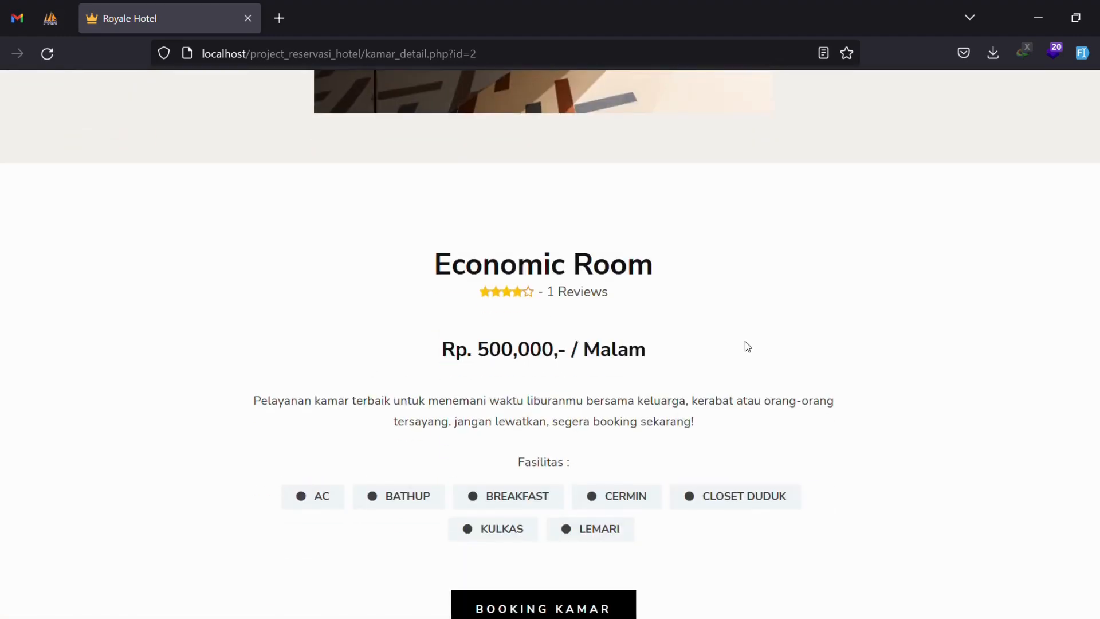
scroll(745, 344, "down", 3)
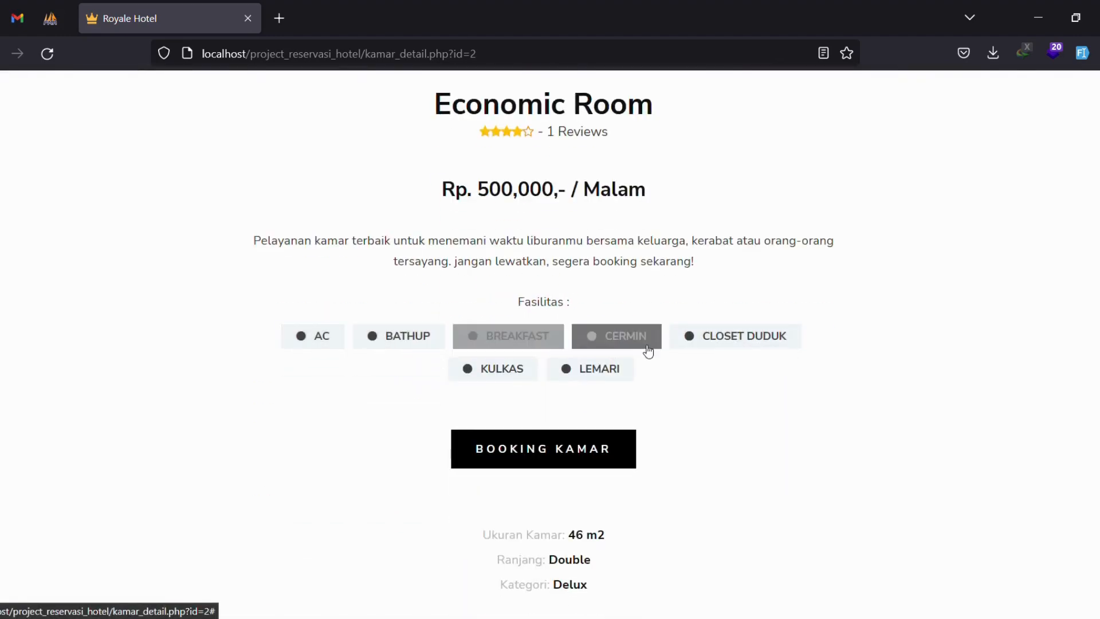
scroll(659, 381, "down", 5)
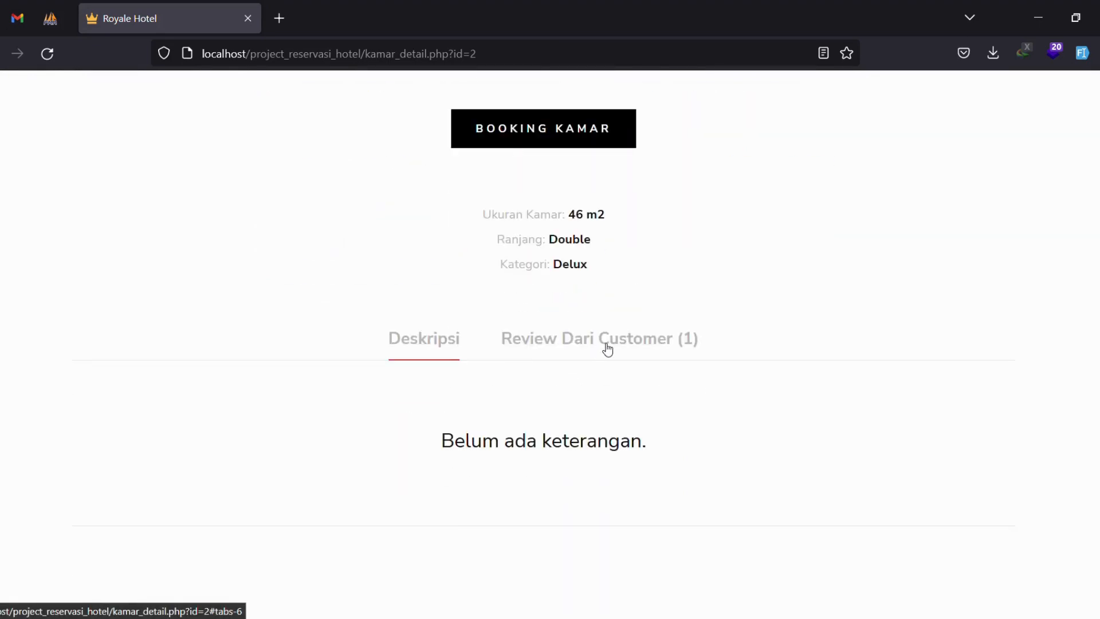
scroll(607, 348, "down", 10)
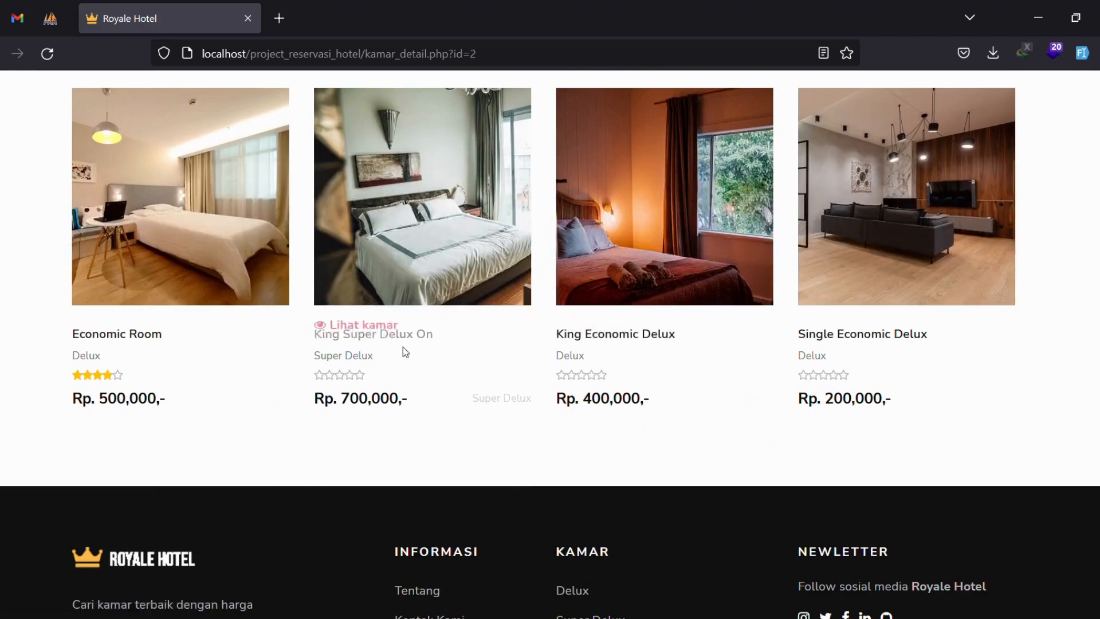
Open King Super Delux On and show its empty Review Dari Customer tab.
left_click(404, 350)
scroll(720, 367, "down", 10)
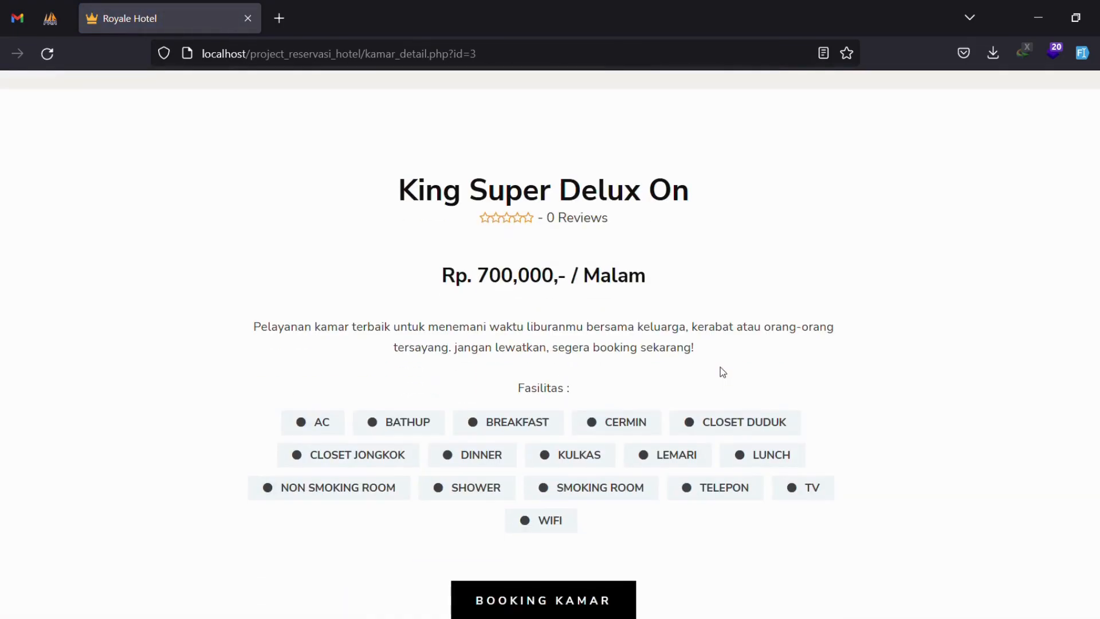
scroll(721, 365, "down", 8)
left_click(635, 331)
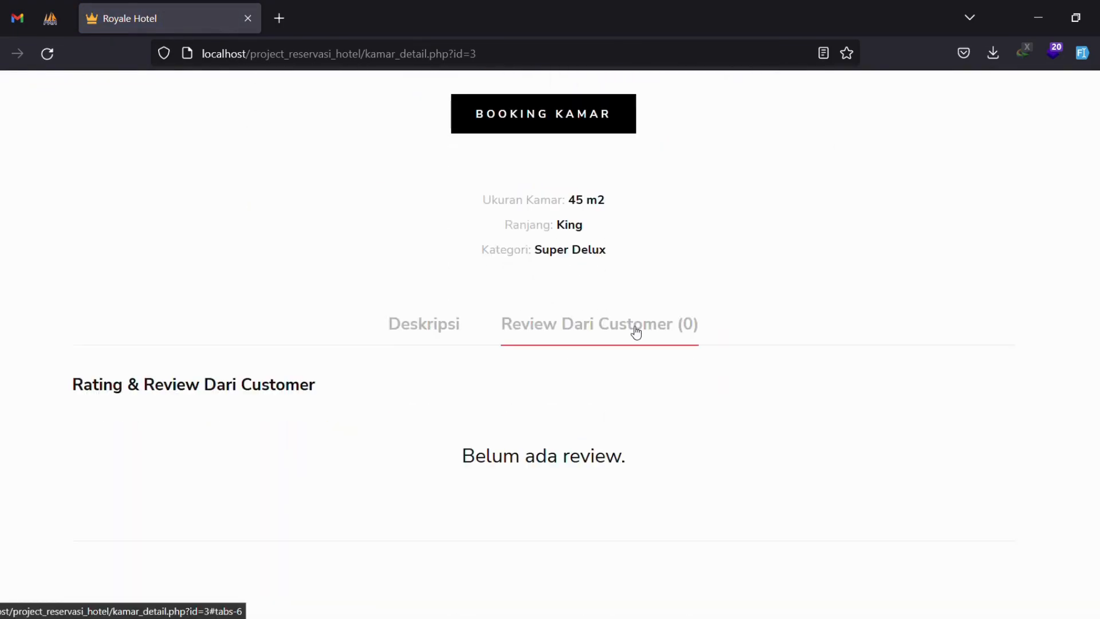
left_click_drag(462, 455, 665, 471)
left_click(665, 471)
scroll(711, 433, "down", 8)
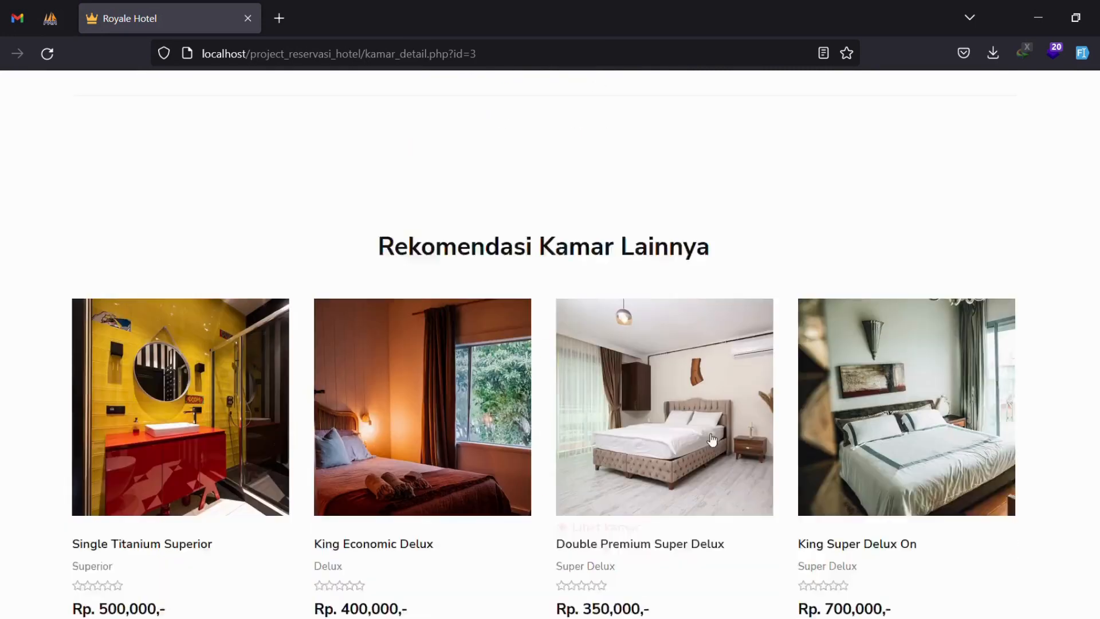
scroll(712, 434, "down", 3)
scroll(814, 401, "up", 20)
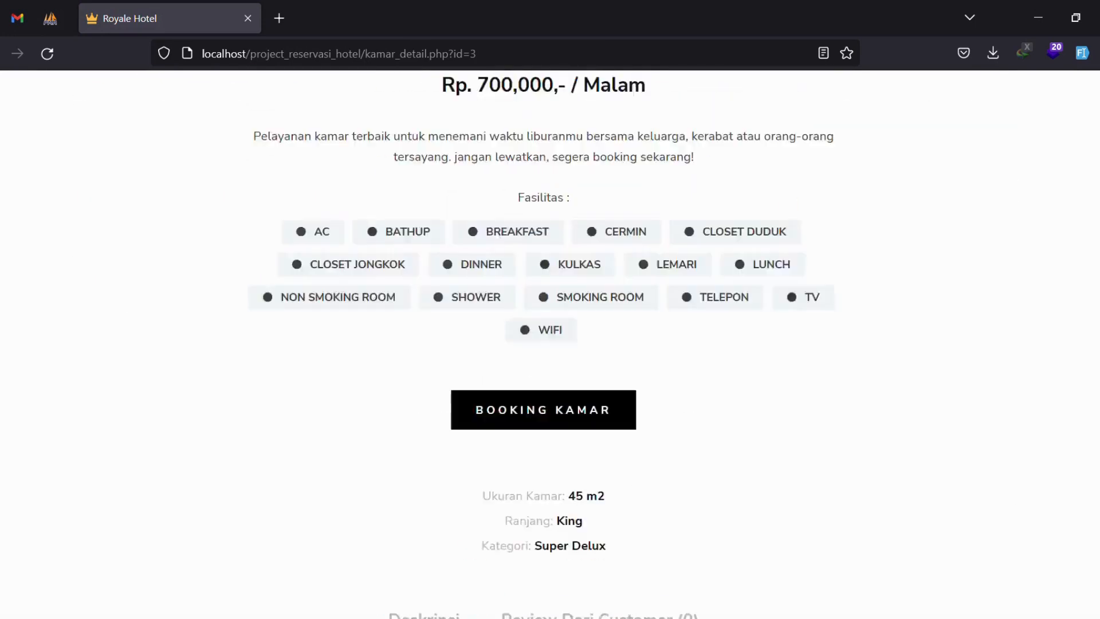
View the Tentang Hotel page and then the Kontak Kami contact page.
left_click(464, 146)
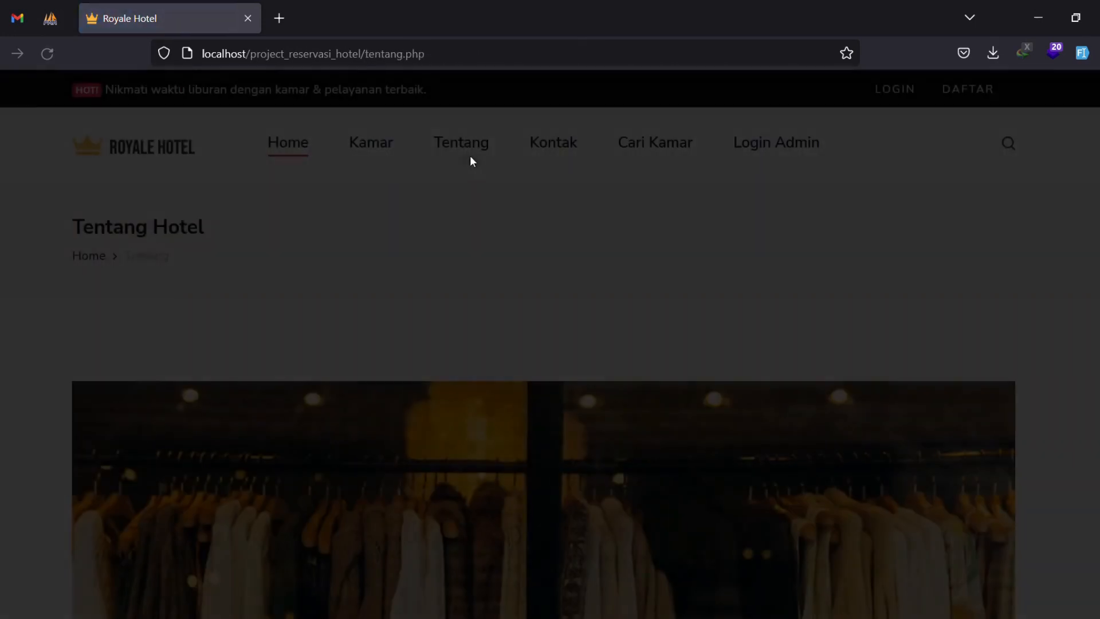
scroll(570, 241, "down", 5)
scroll(572, 252, "down", 15)
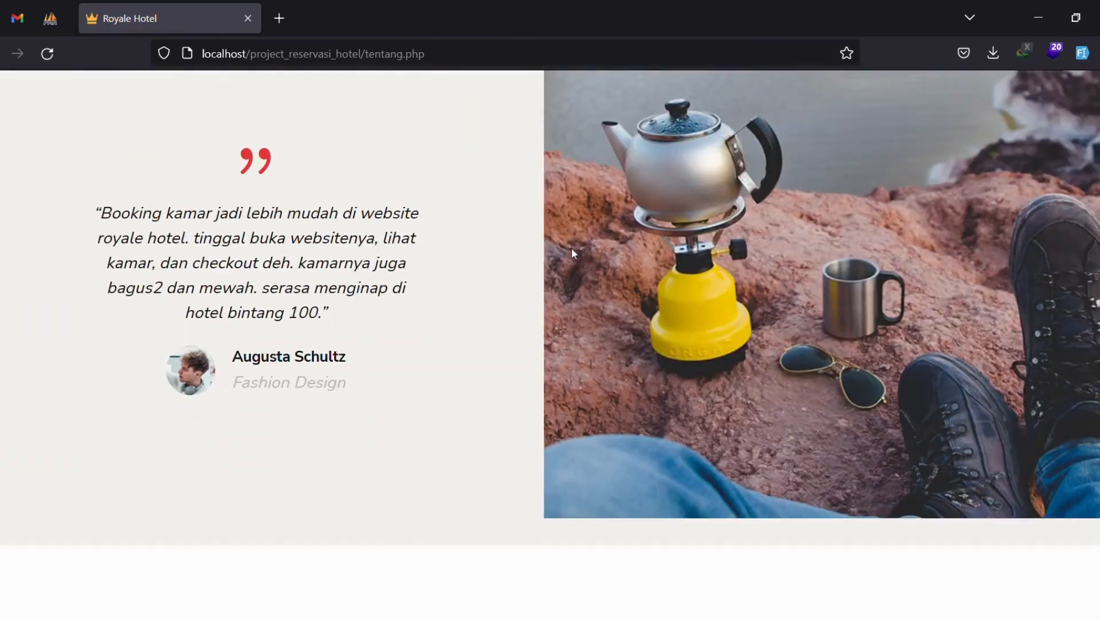
scroll(570, 248, "up", 20)
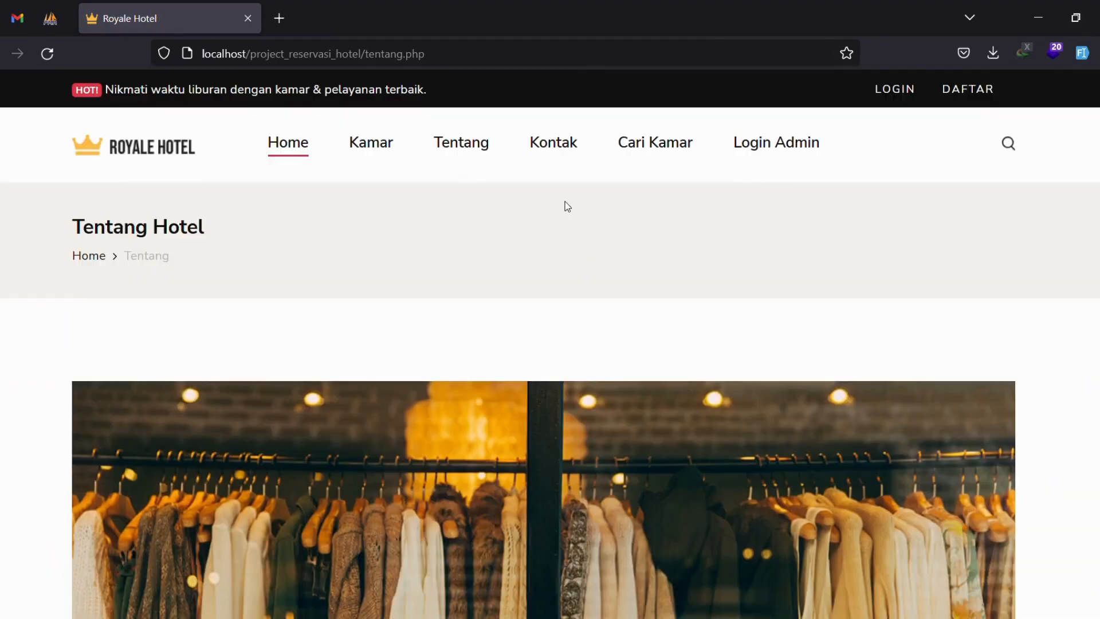
left_click(573, 163)
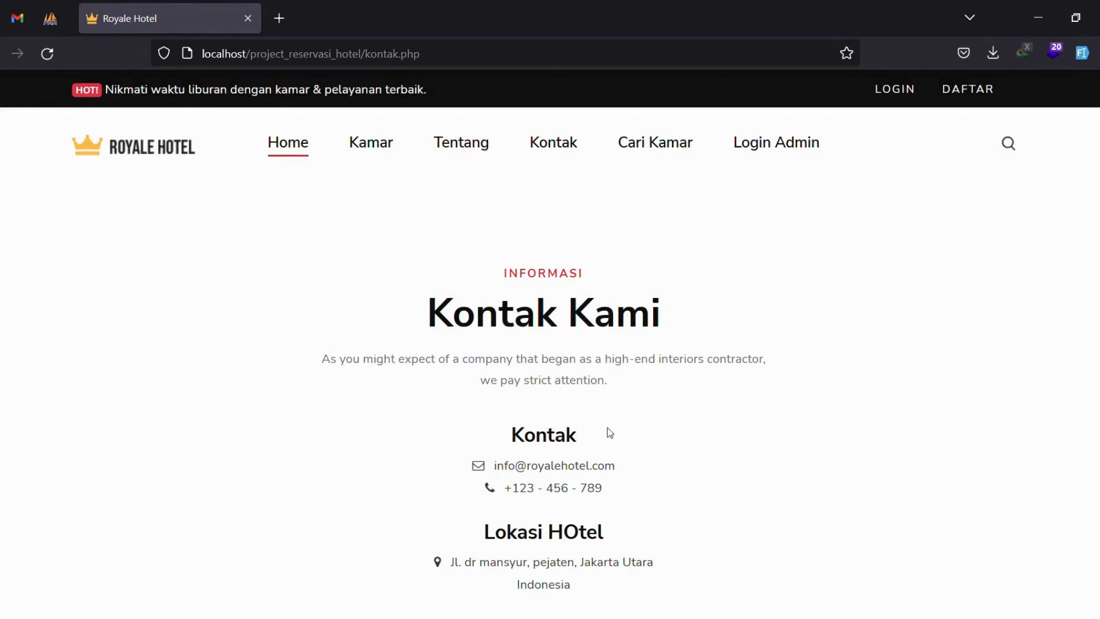
Search rooms from 07-01-2023 to 08-01-2023 for 2 adults on Cari Kamar.
left_click(651, 150)
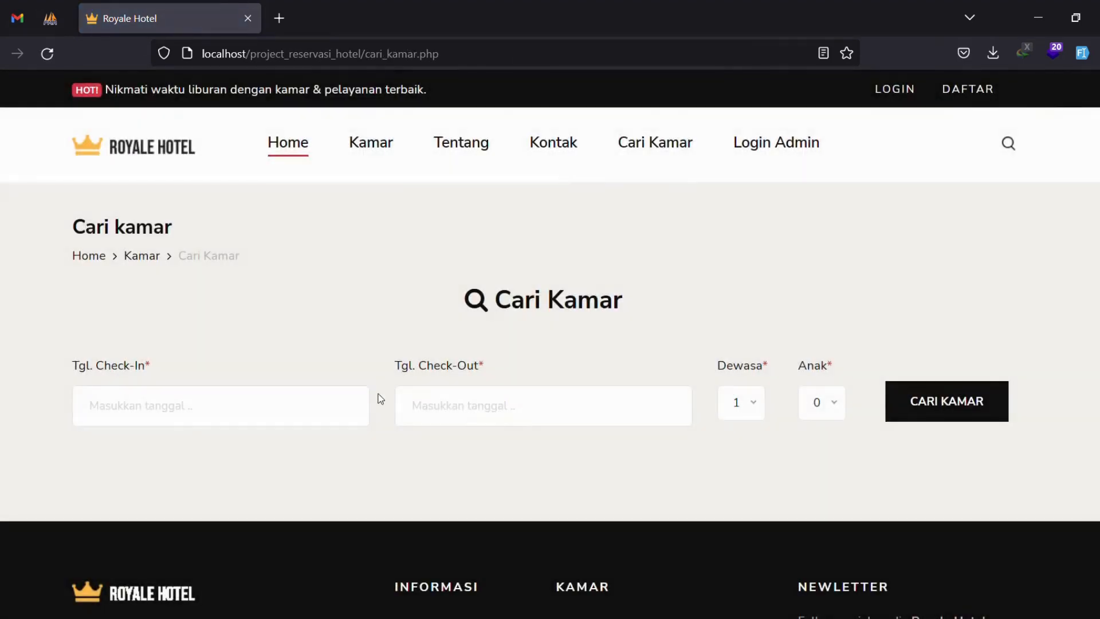
left_click(292, 408)
left_click(223, 283)
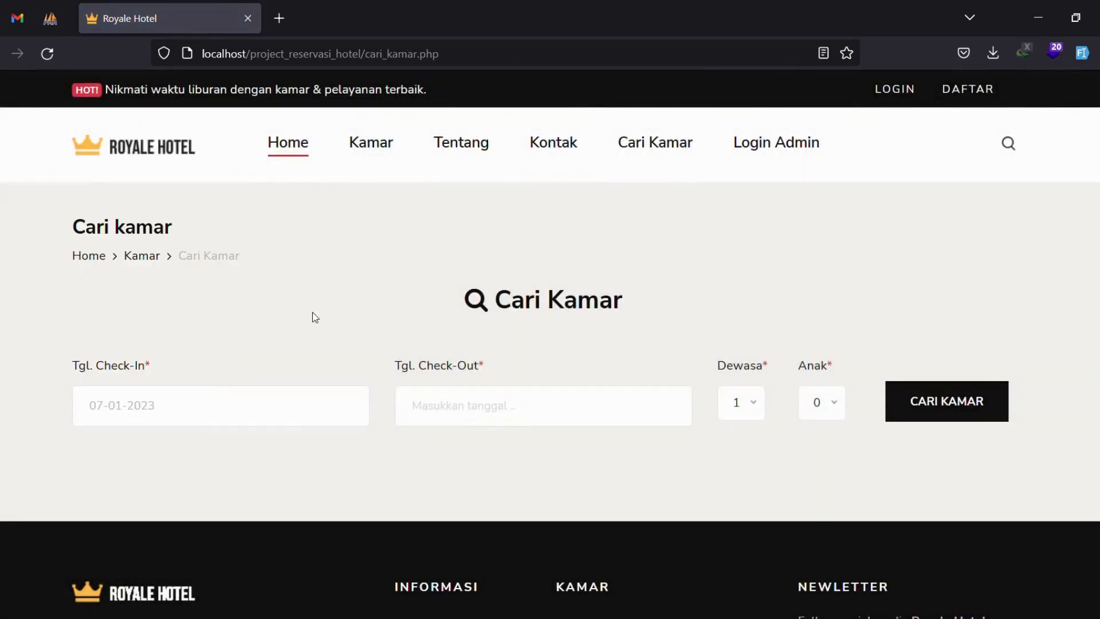
left_click(521, 422)
left_click(411, 305)
left_click(754, 409)
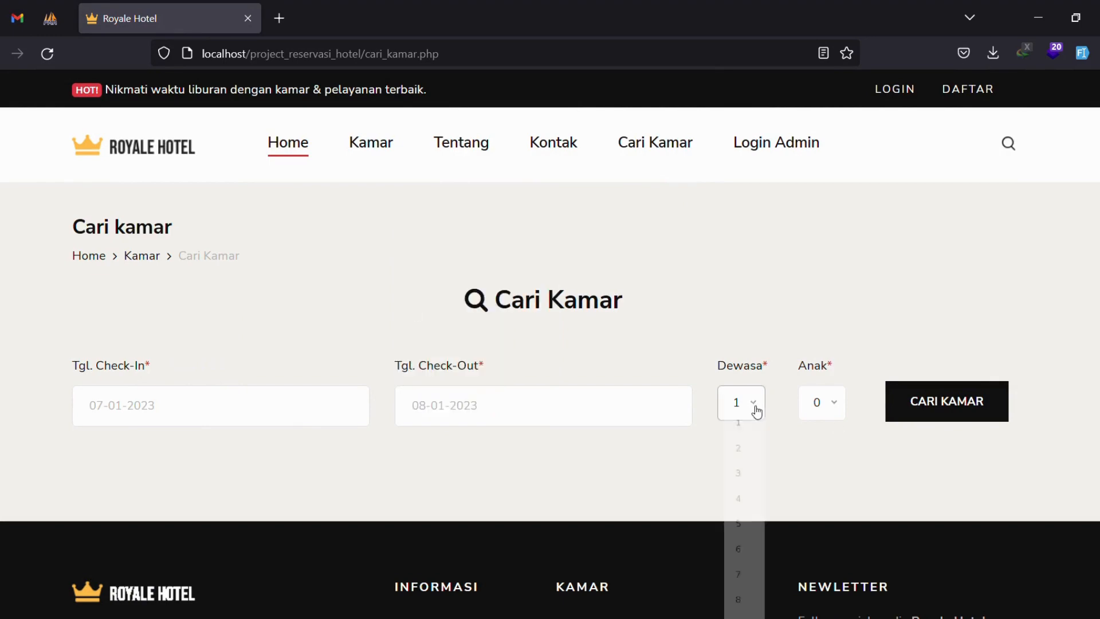
left_click(751, 478)
left_click(931, 398)
Scroll through the available rooms with their prices and remaining counts.
scroll(709, 395, "down", 5)
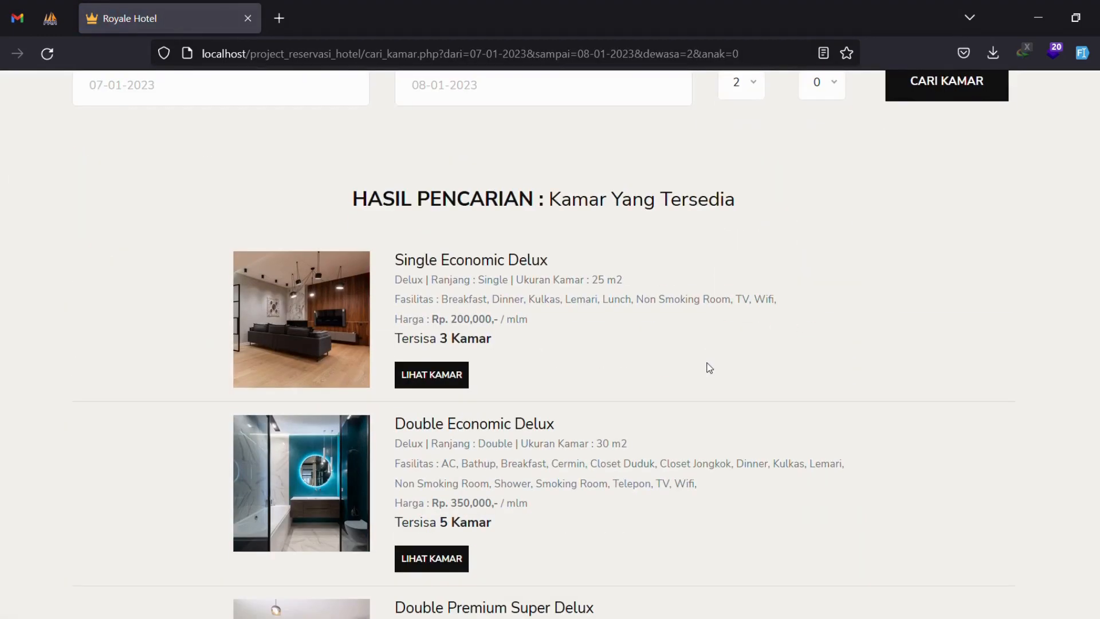
left_click_drag(352, 198, 823, 219)
left_click(831, 224)
scroll(448, 326, "down", 1)
left_click_drag(386, 257, 555, 260)
left_click(536, 313)
scroll(537, 312, "down", 2)
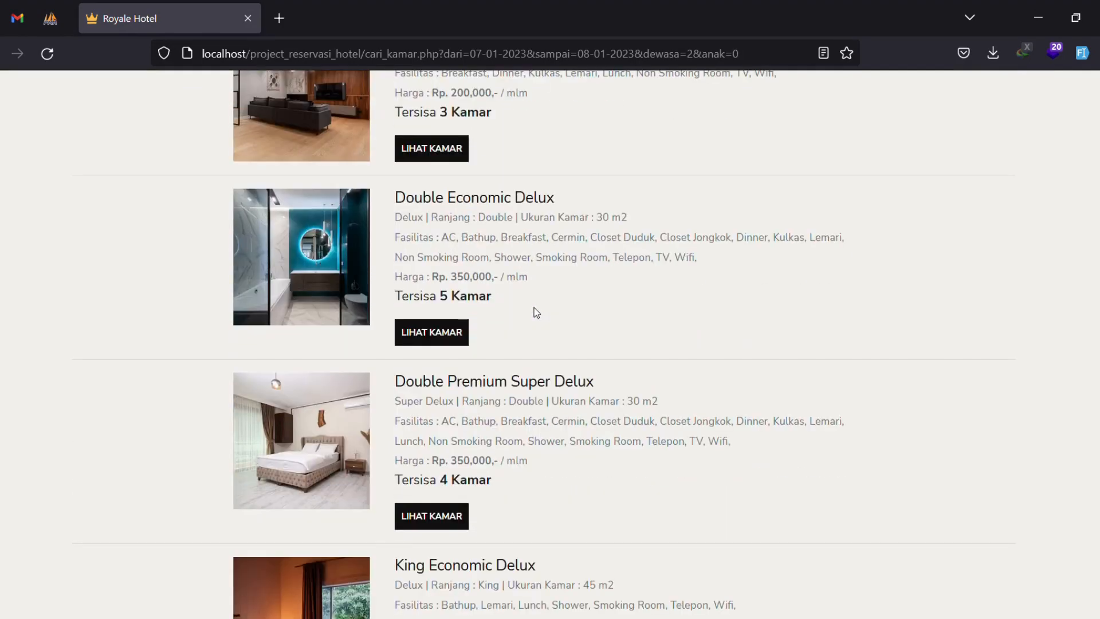
left_click_drag(391, 263, 565, 281)
left_click(513, 327)
scroll(512, 326, "down", 5)
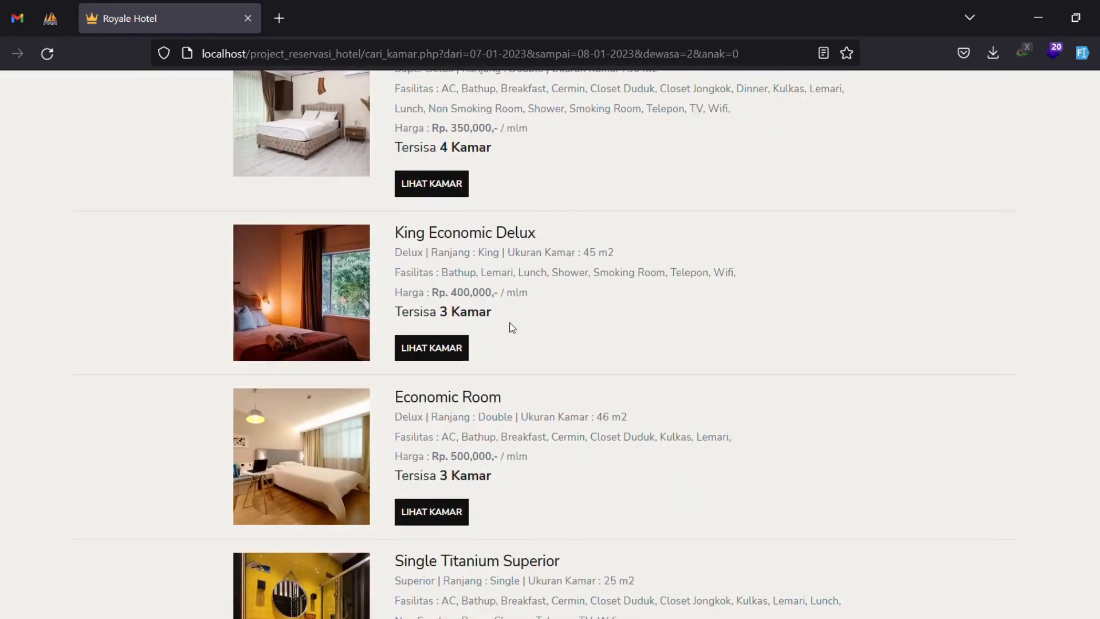
scroll(513, 327, "down", 9)
scroll(512, 327, "up", 15)
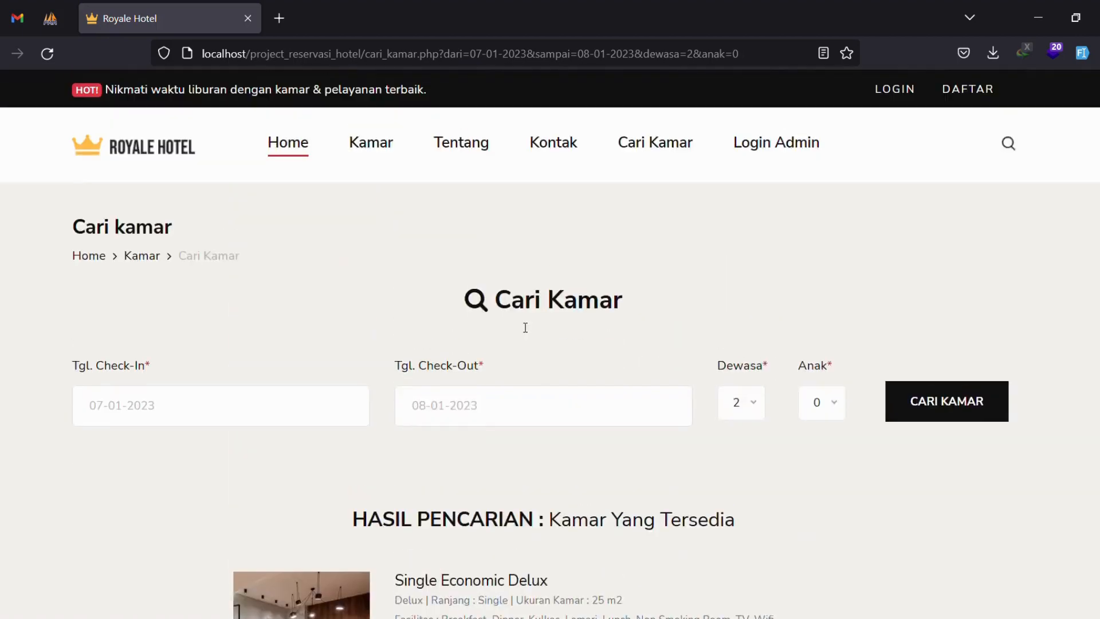
Log in on the Login Admin page with the admin username, password and Admin role.
left_click(788, 155)
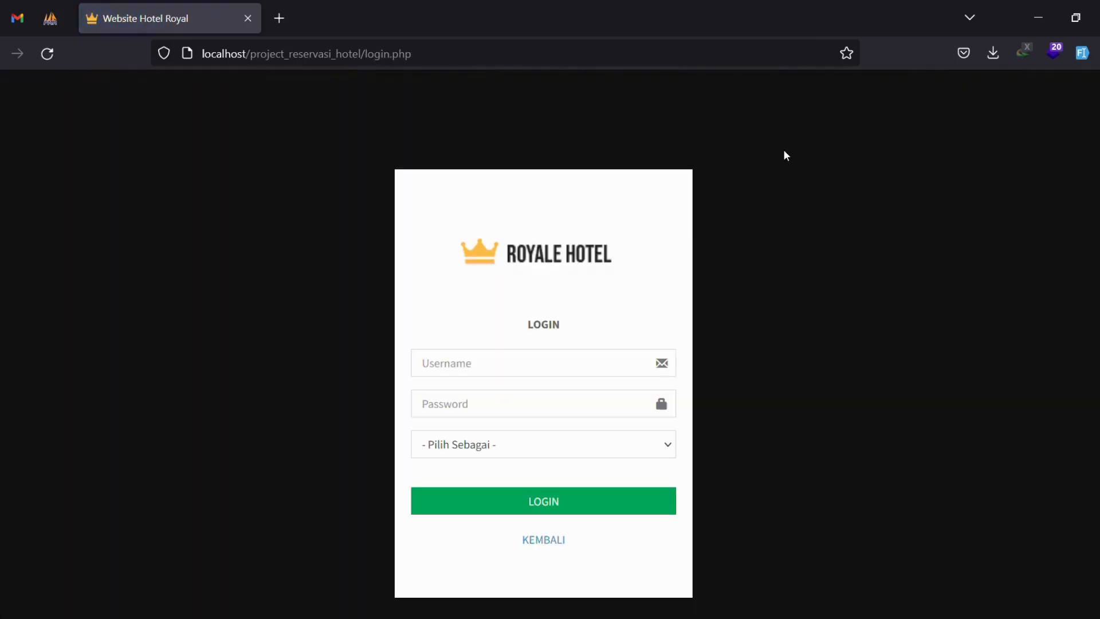
left_click(515, 374)
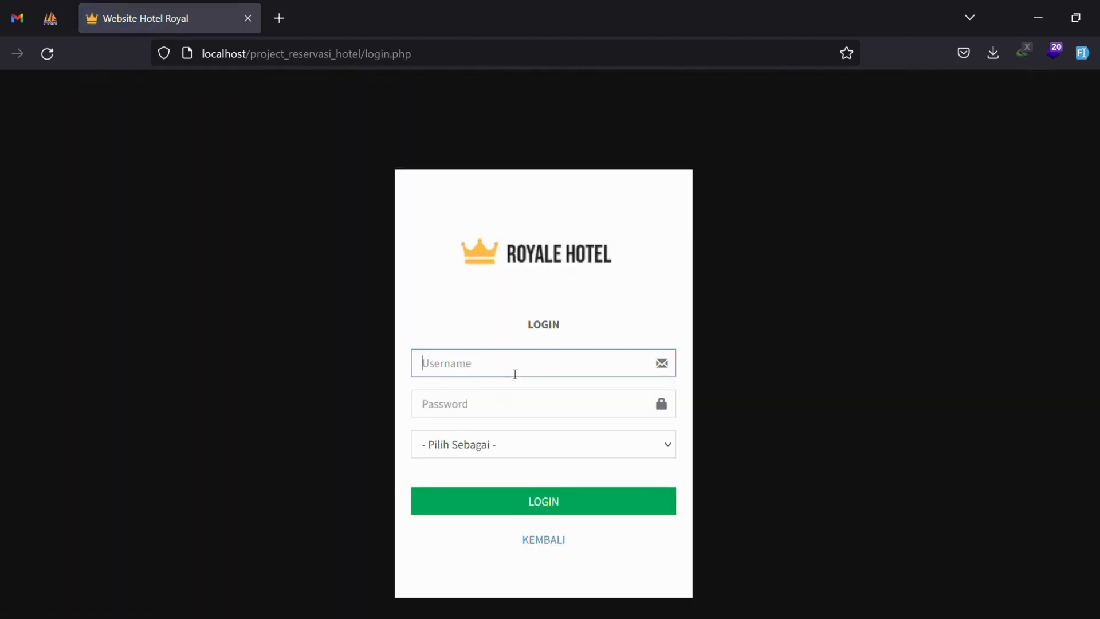
type("admin")
key("Tab")
type("1234")
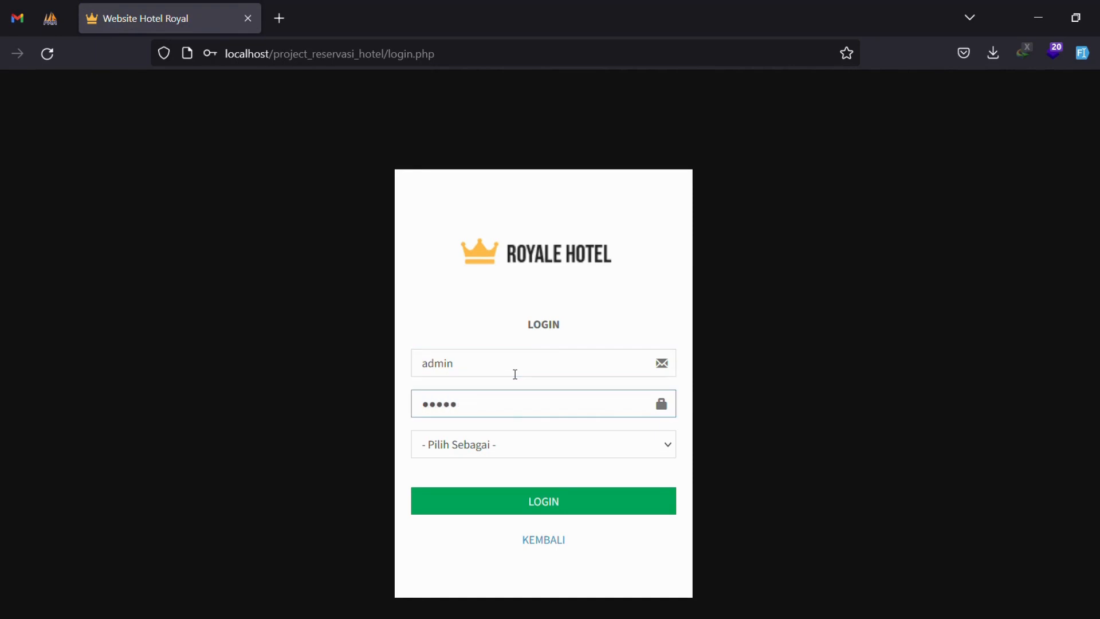
left_click(521, 443)
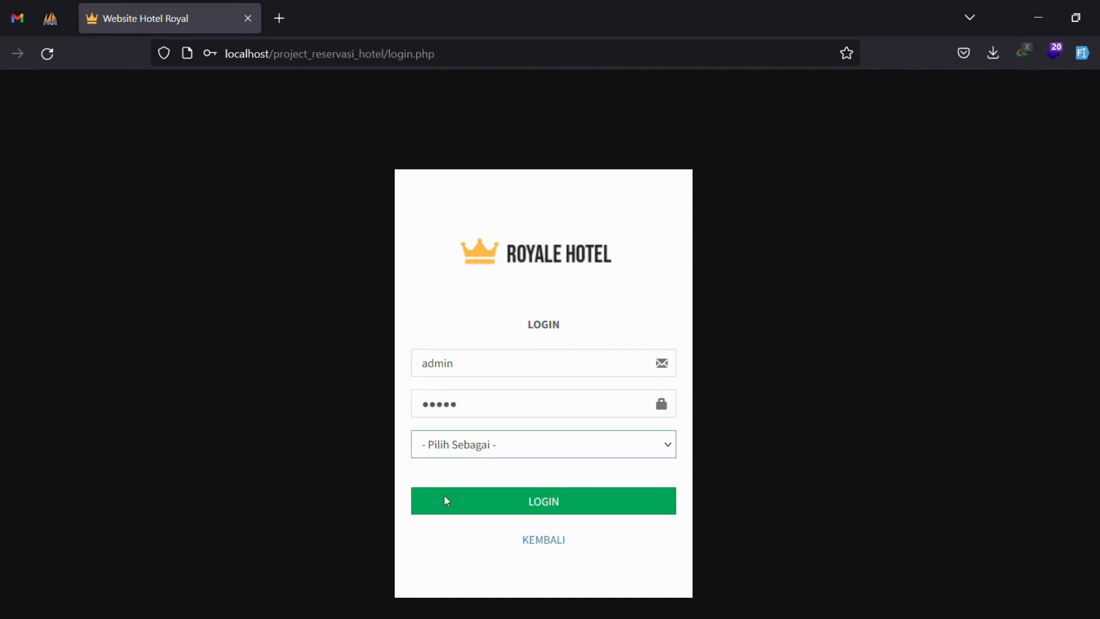
key("Down")
left_click(560, 509)
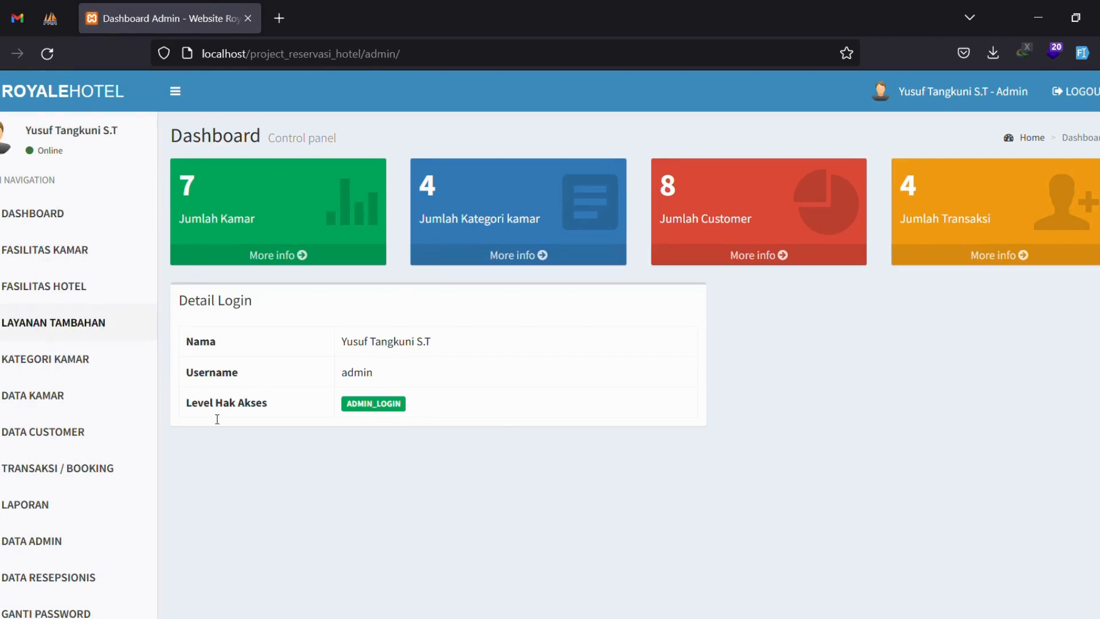
Review the dashboard's room, category, customer and transaction counts and the admin name.
left_click_drag(178, 179, 293, 220)
left_click(452, 220)
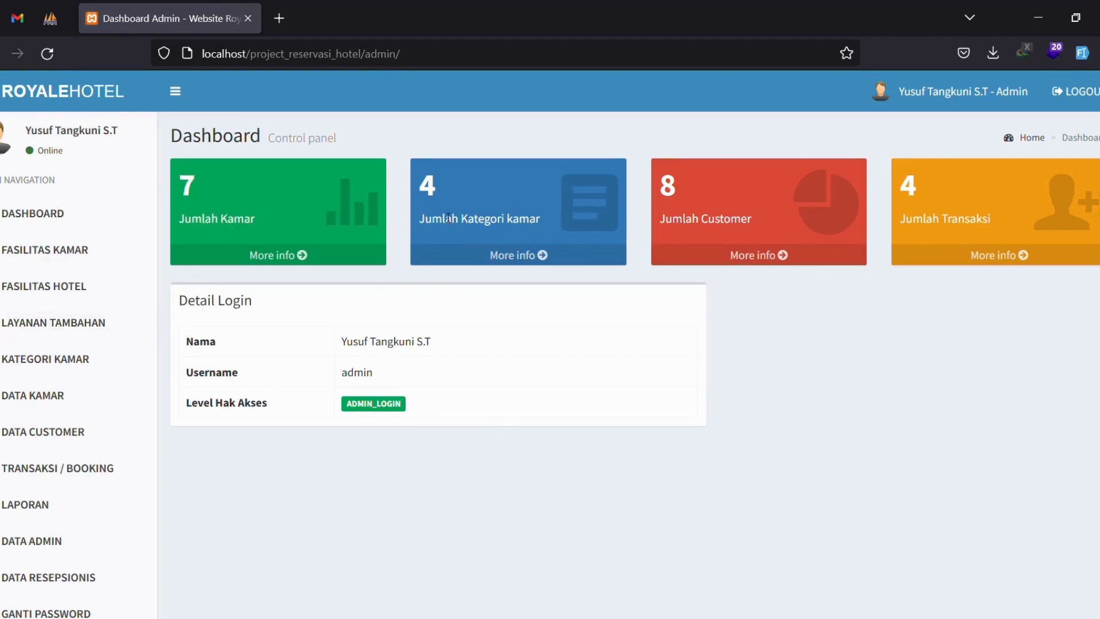
left_click_drag(419, 182, 535, 229)
left_click(913, 327)
left_click_drag(690, 204, 843, 300)
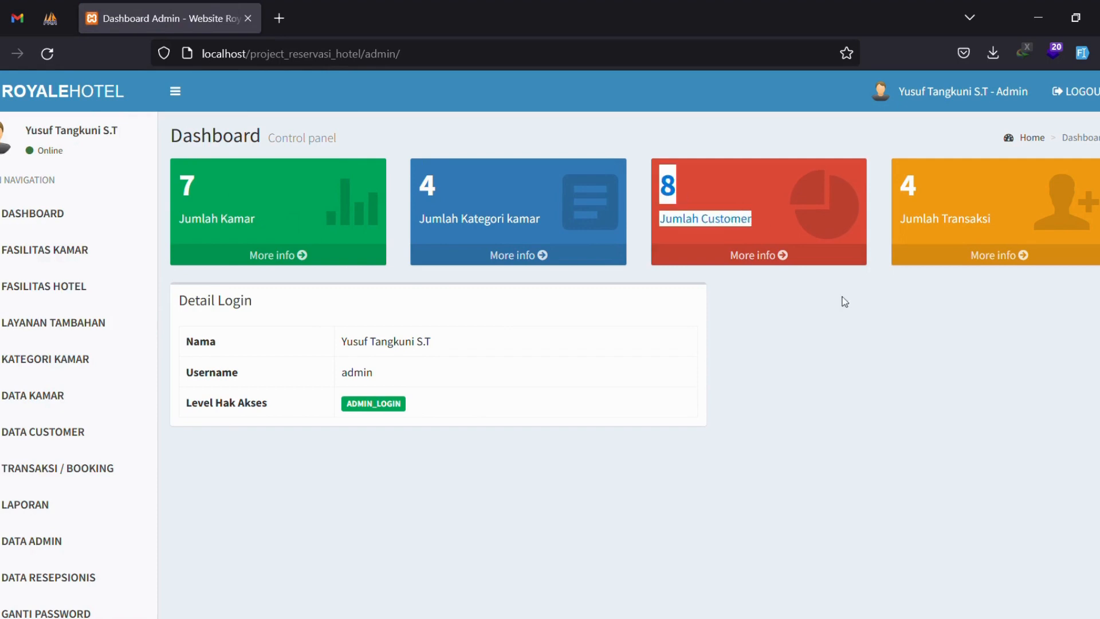
left_click(842, 299)
left_click(1012, 293)
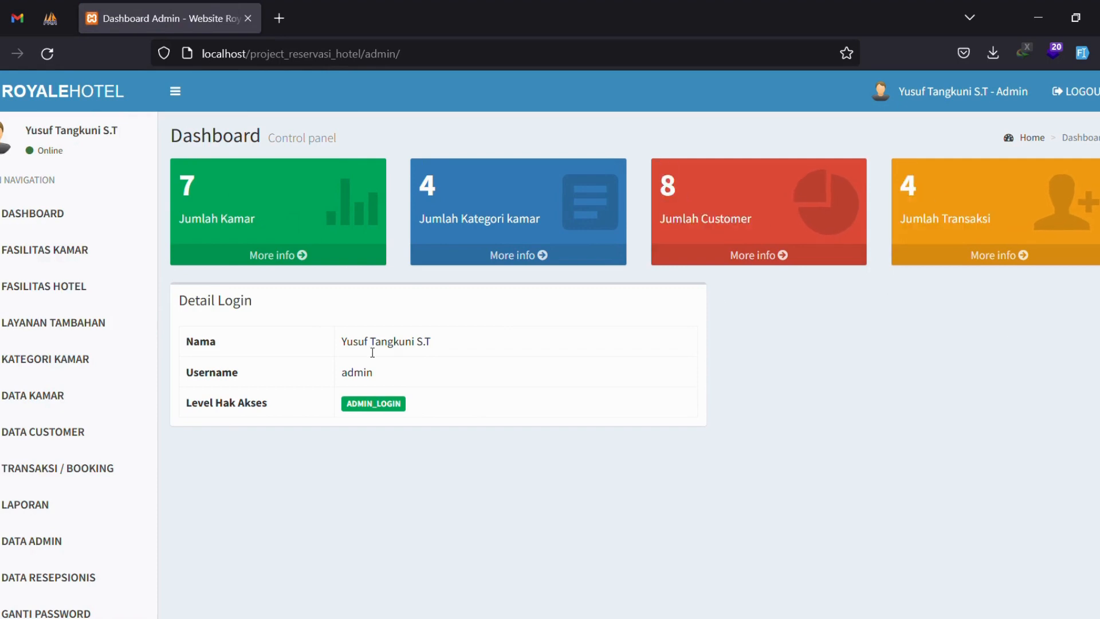
left_click_drag(340, 341, 441, 342)
left_click(480, 347)
Open the Fasilitas Kamar list and scroll through the room facilities.
left_click(71, 250)
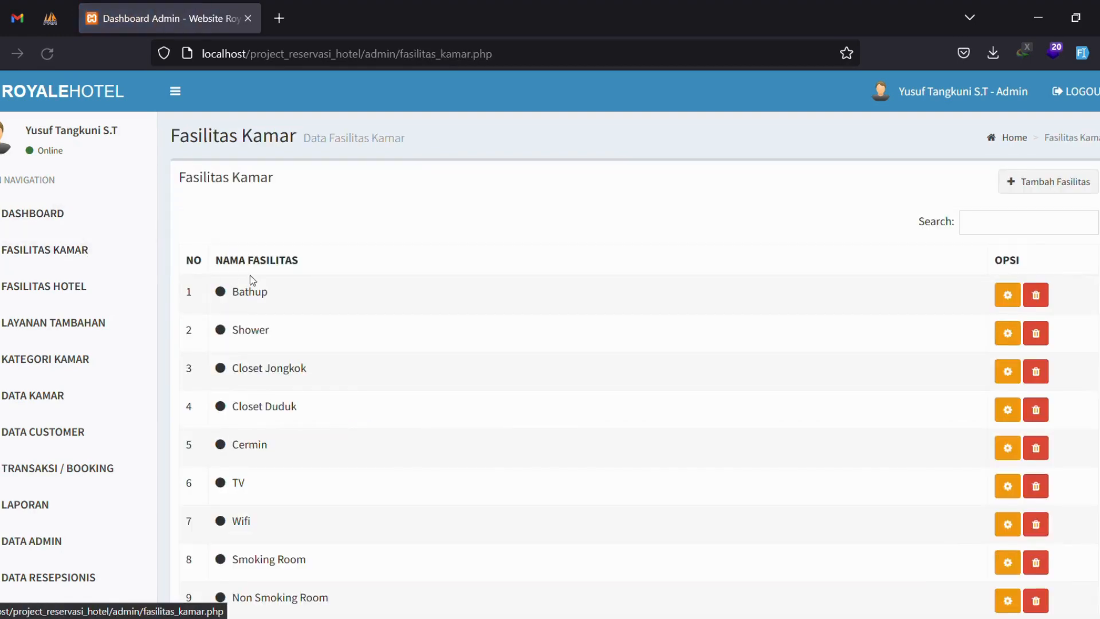
scroll(670, 343, "down", 7)
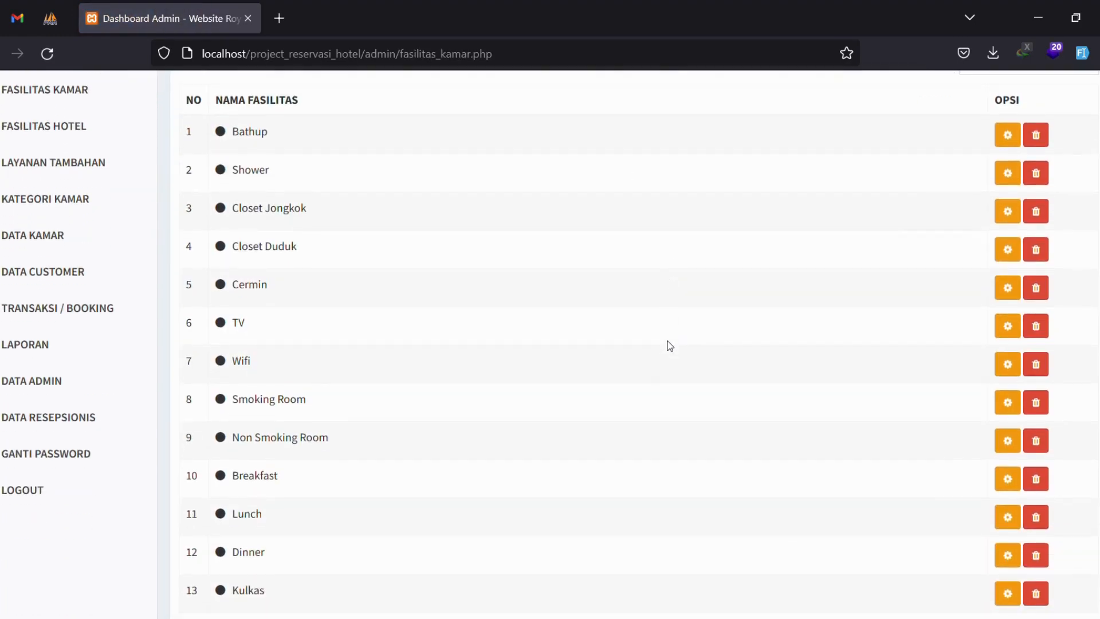
scroll(455, 439, "up", 7)
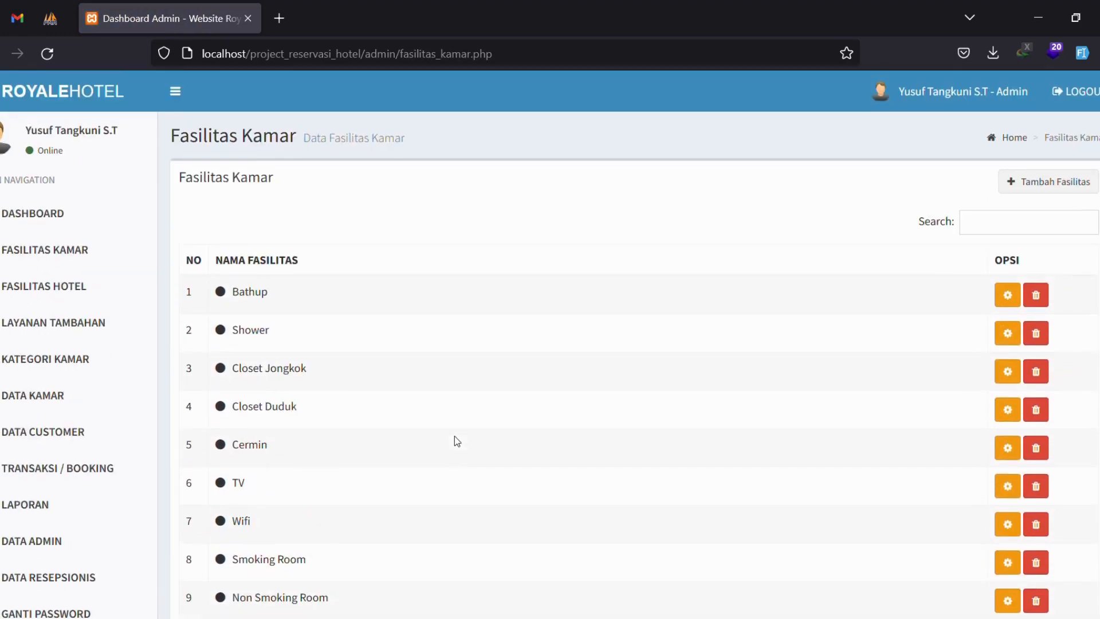
scroll(455, 436, "down", 7)
scroll(259, 441, "up", 7)
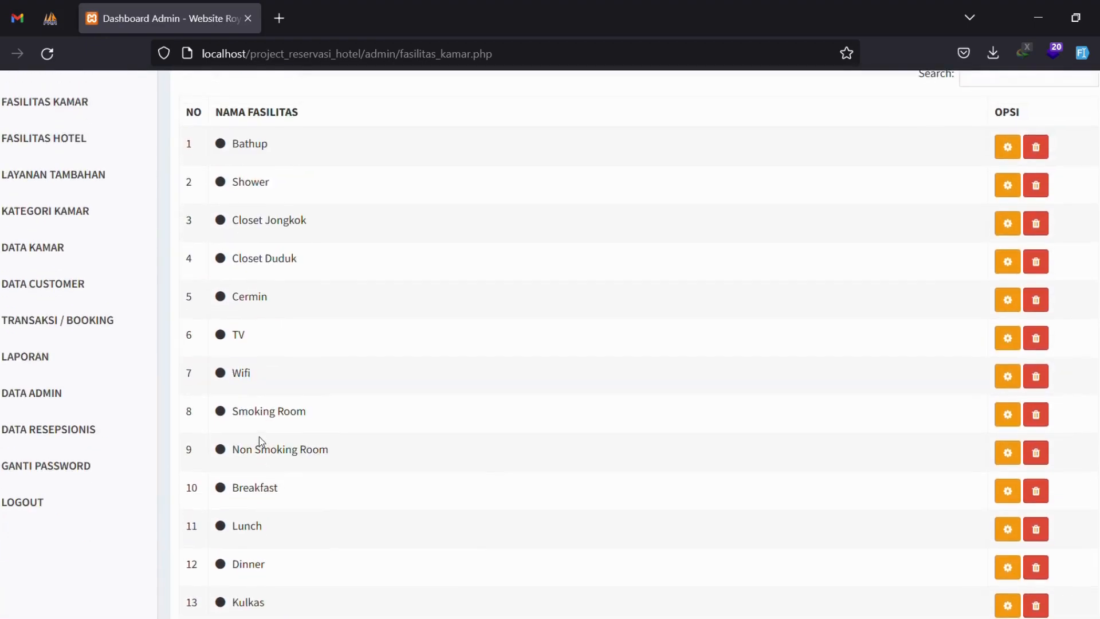
Add a new room facility named Pemanas Air, consulting the sample icon names.
left_click(1058, 188)
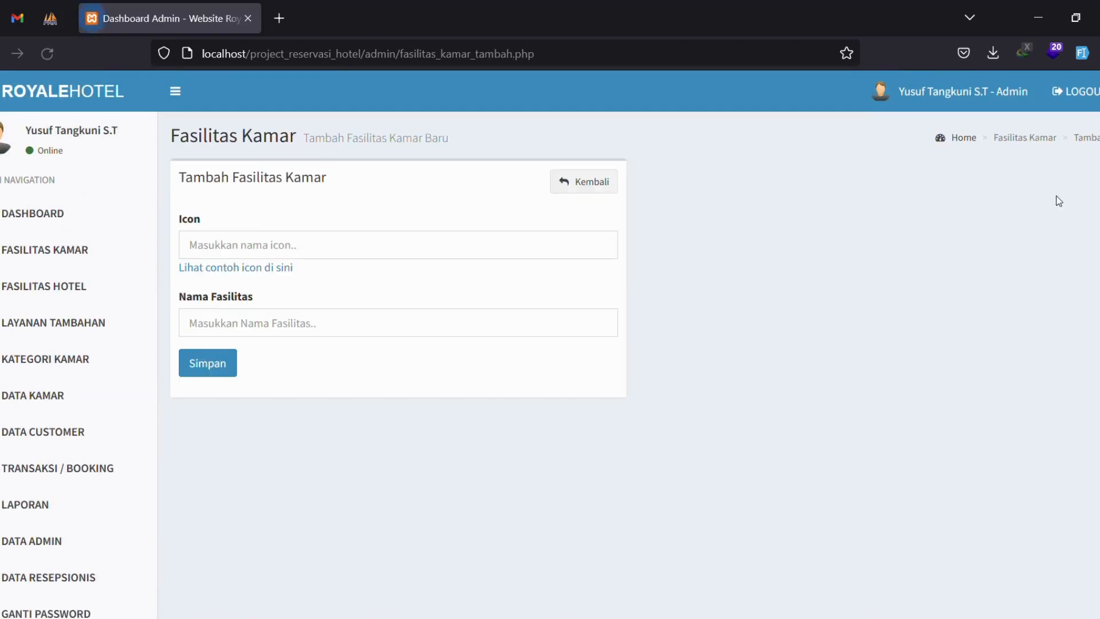
left_click(268, 250)
left_click(244, 268)
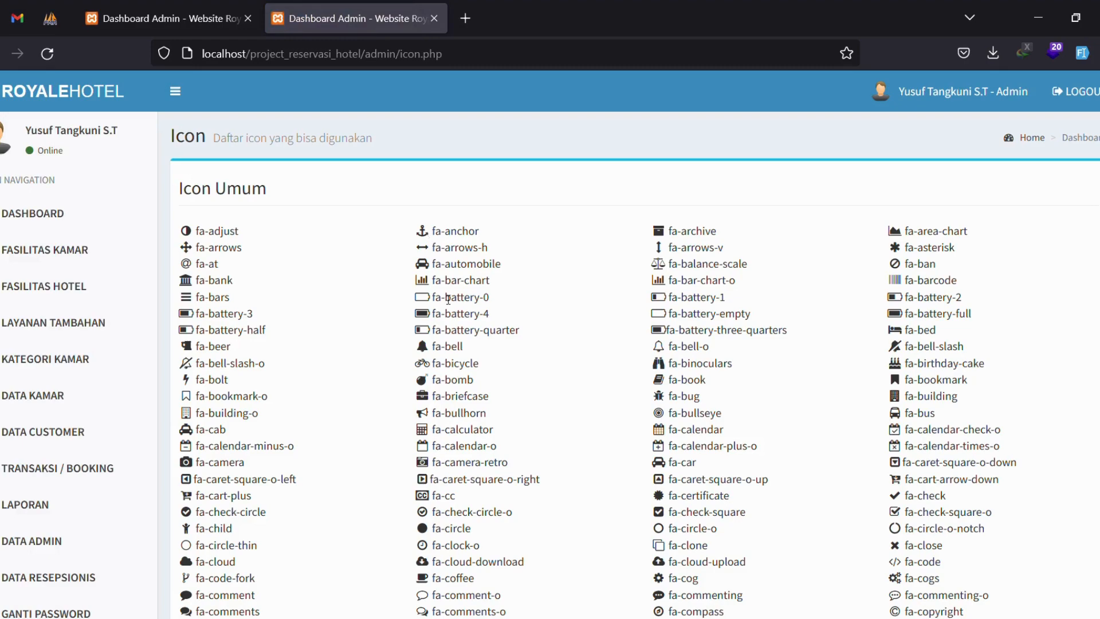
scroll(446, 395, "down", 3)
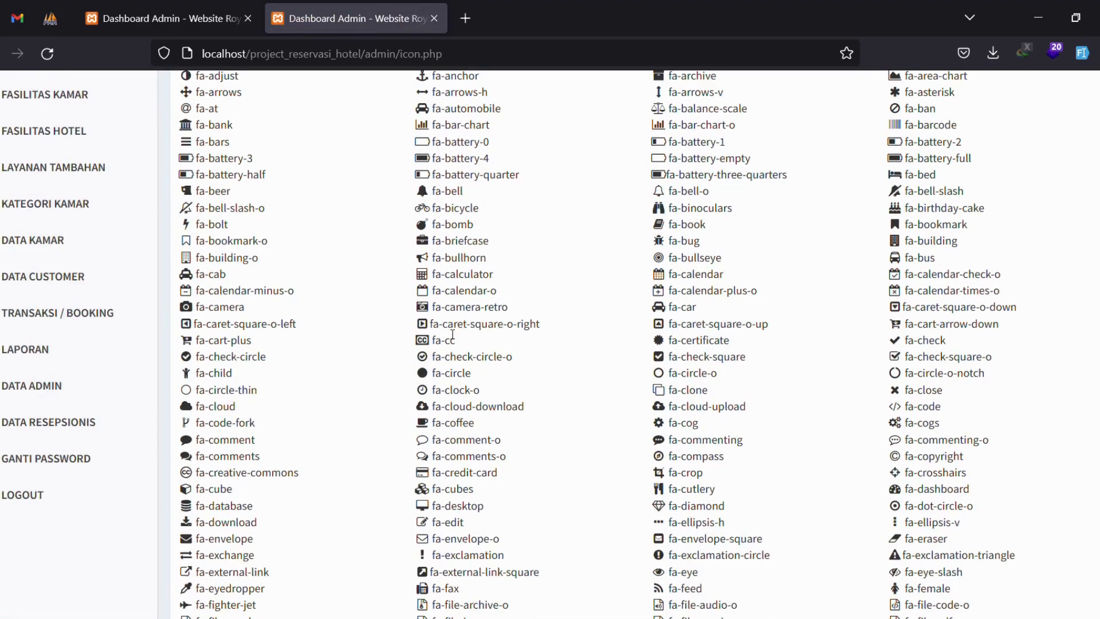
scroll(266, 264, "down", 1)
scroll(284, 263, "down", 2)
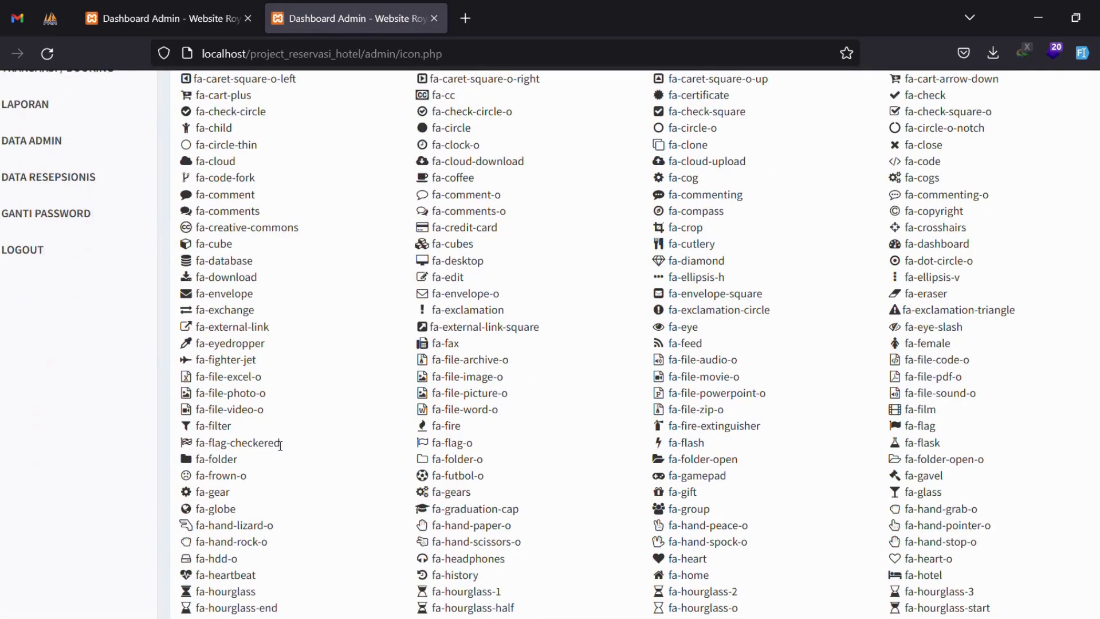
scroll(277, 444, "up", 5)
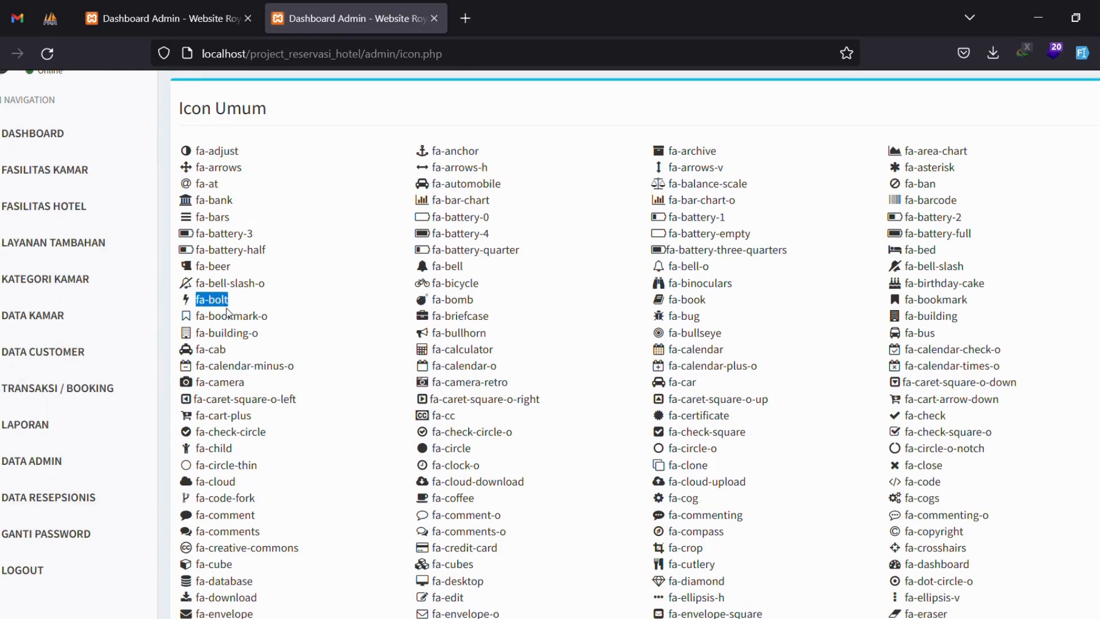
left_click(175, 19)
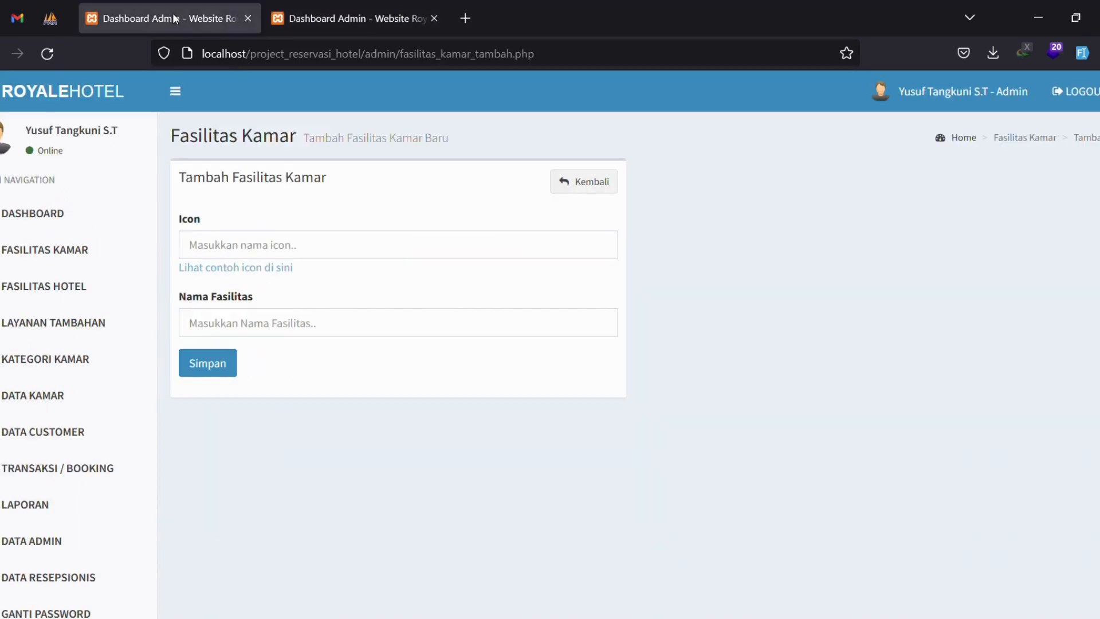
left_click(271, 323)
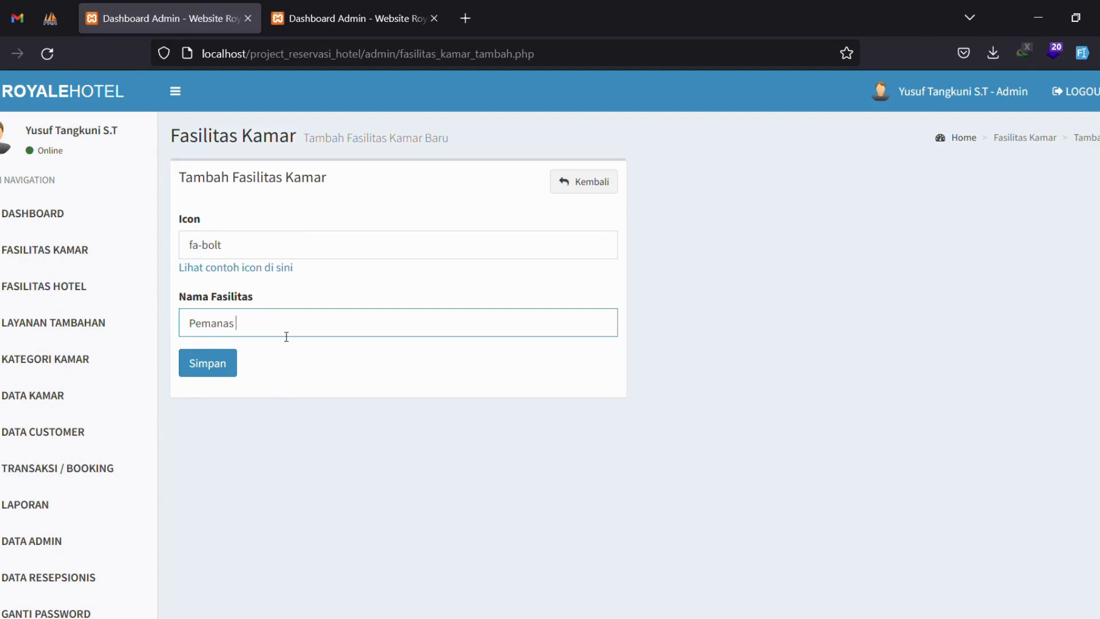
left_click(232, 371)
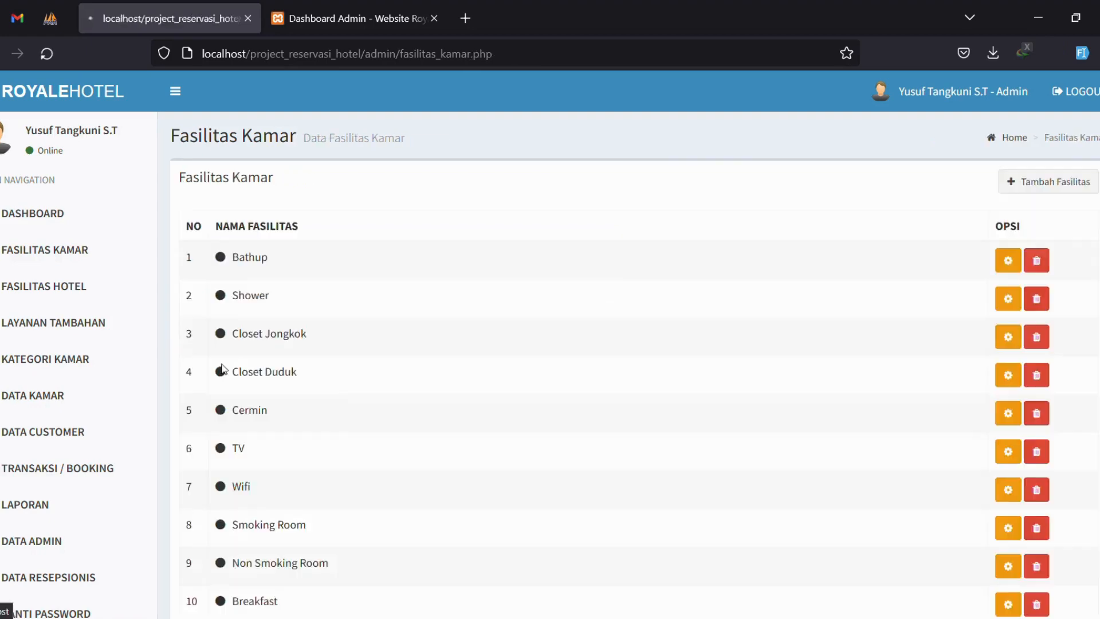
Rename the Pemanas Air facility to Pemanas.
scroll(499, 378, "down", 6)
triple_click(249, 477)
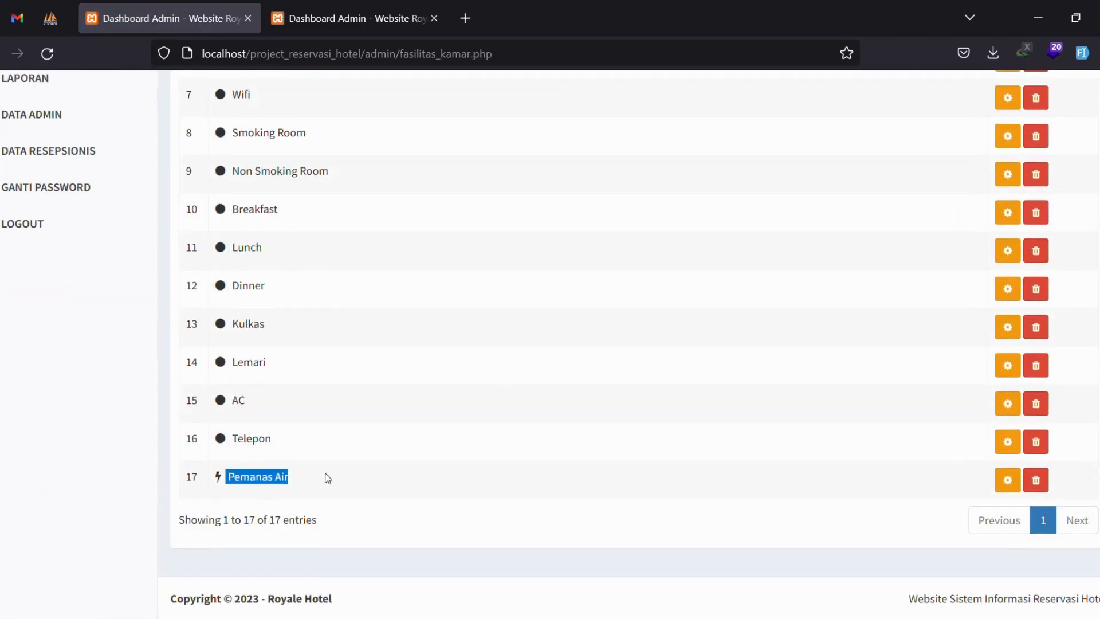
left_click(356, 478)
left_click(1008, 479)
double_click(227, 323)
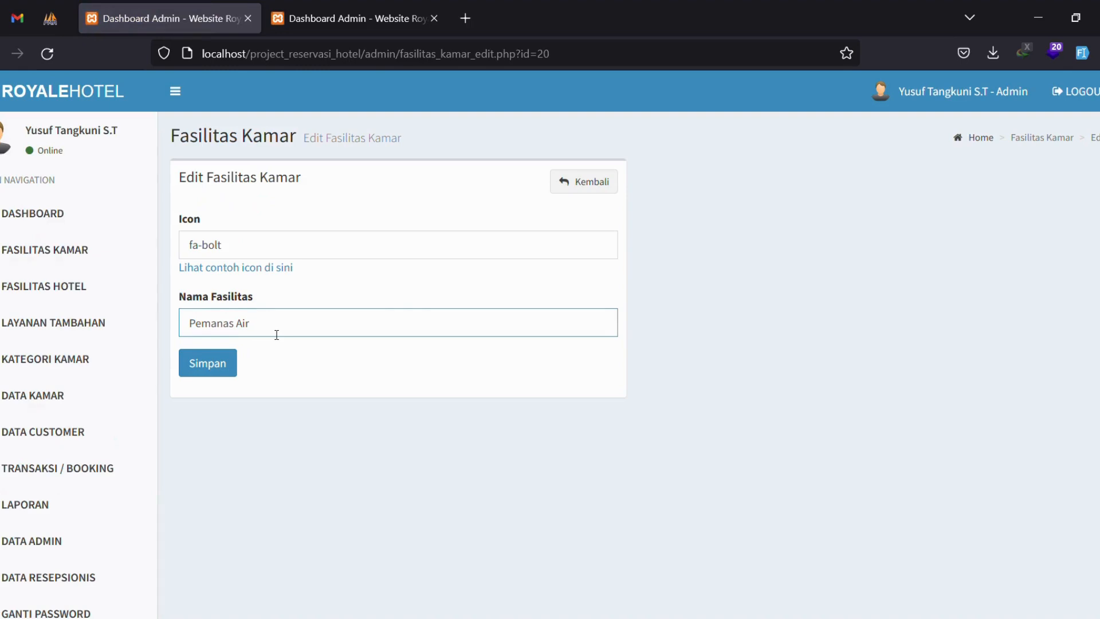
left_click(207, 363)
Delete the Pemanas facility in row 17, confirming with Hapus.
scroll(597, 487, "down", 6)
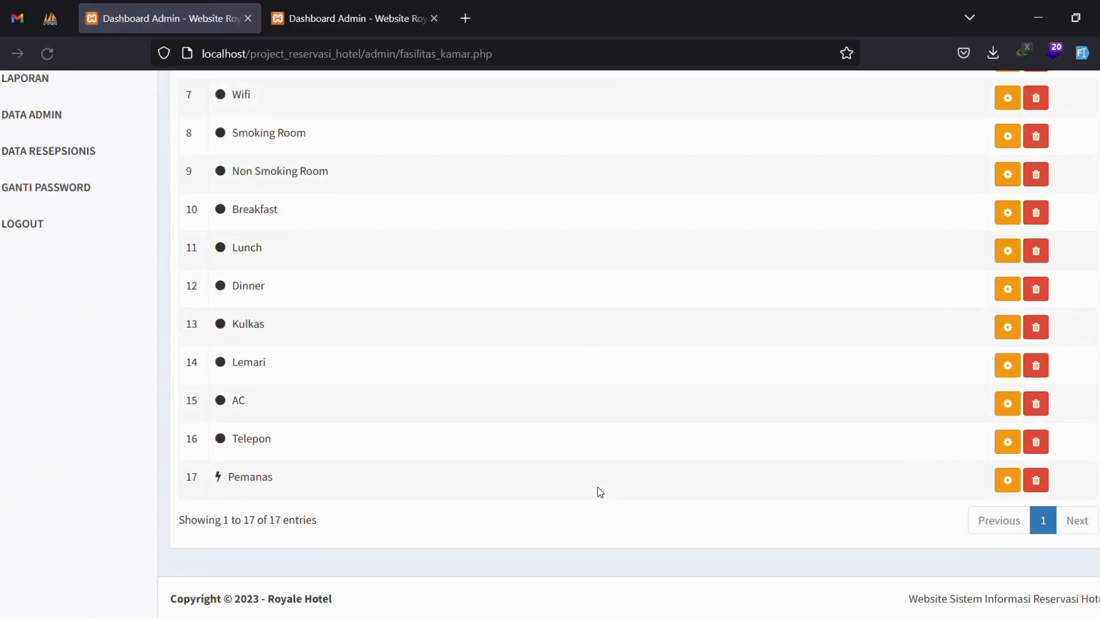
triple_click(296, 477)
left_click(318, 478)
left_click(1036, 481)
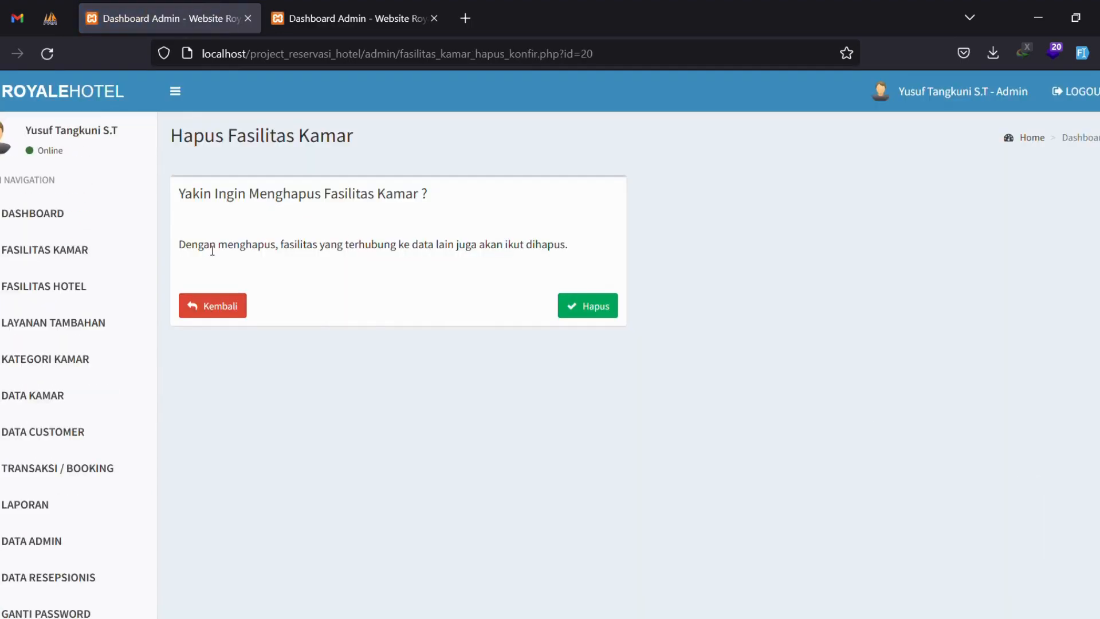
left_click_drag(212, 251, 636, 251)
left_click(519, 252)
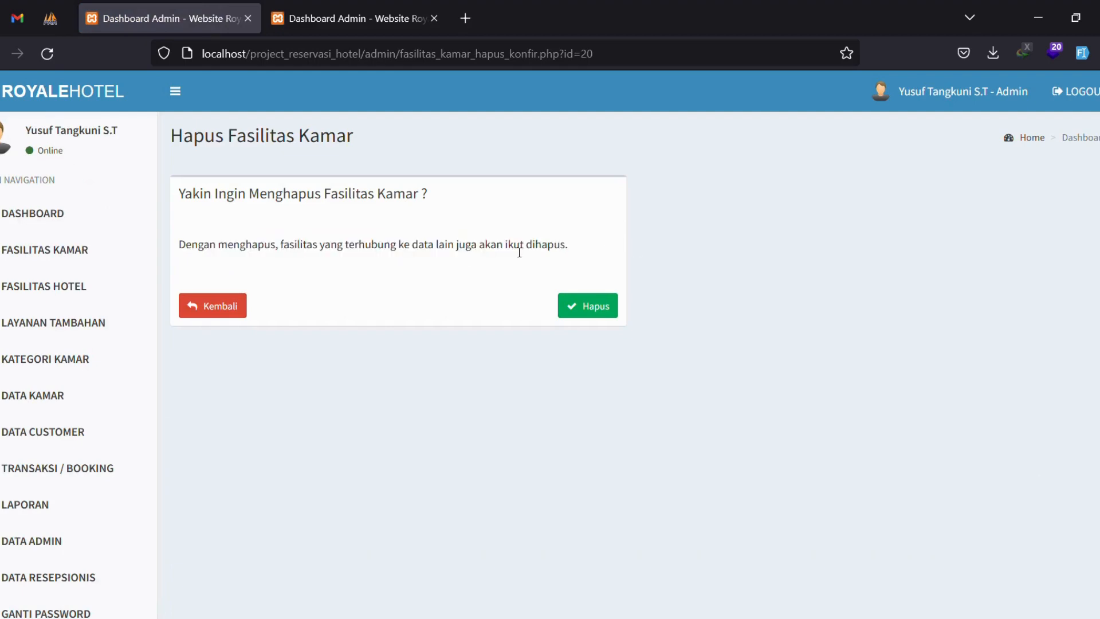
left_click(601, 308)
scroll(597, 304, "down", 5)
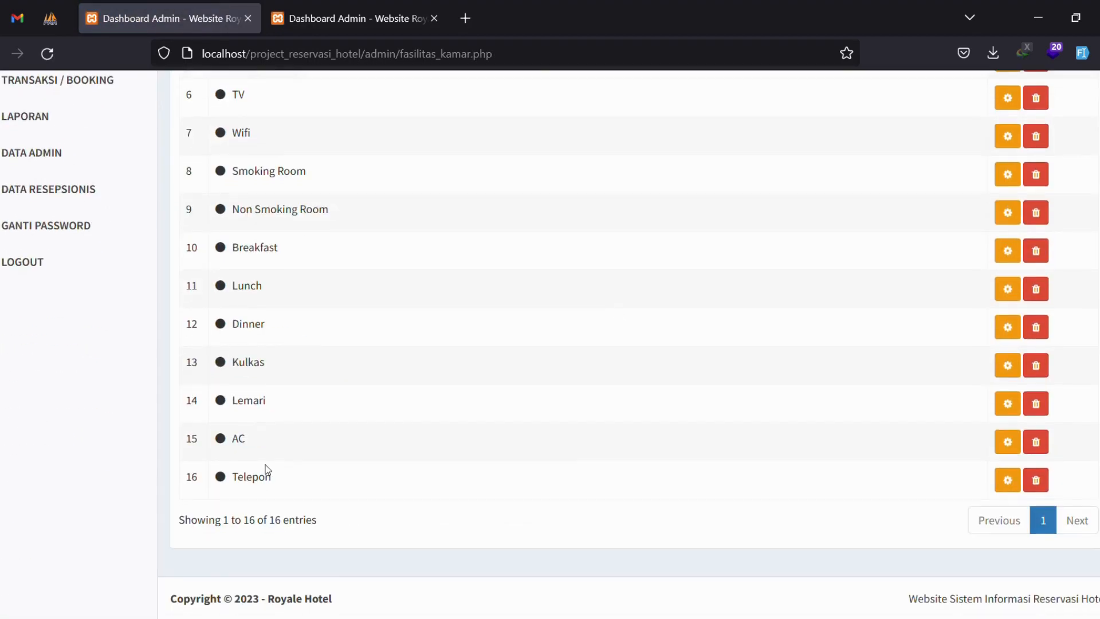
scroll(605, 275, "up", 5)
Open the Fasilitas Hotel list, preview its Tambah Fasilitas form, and return to the list.
left_click(135, 284)
left_click_drag(231, 350, 287, 359)
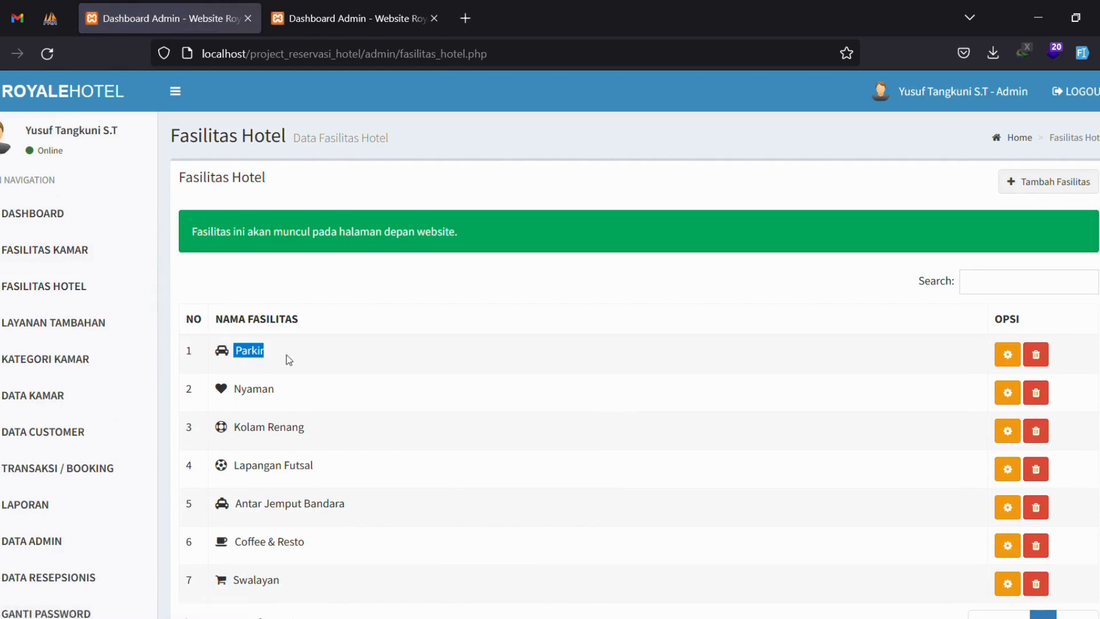
left_click(1072, 181)
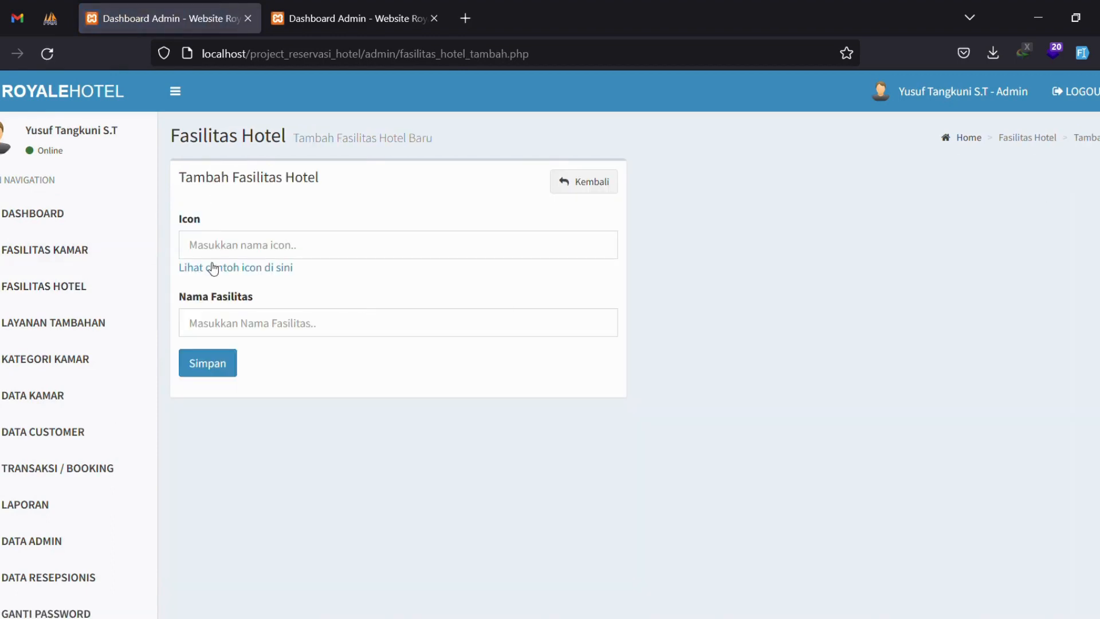
left_click_drag(181, 177, 321, 178)
left_click(375, 181)
left_click(584, 181)
scroll(350, 368, "down", 2)
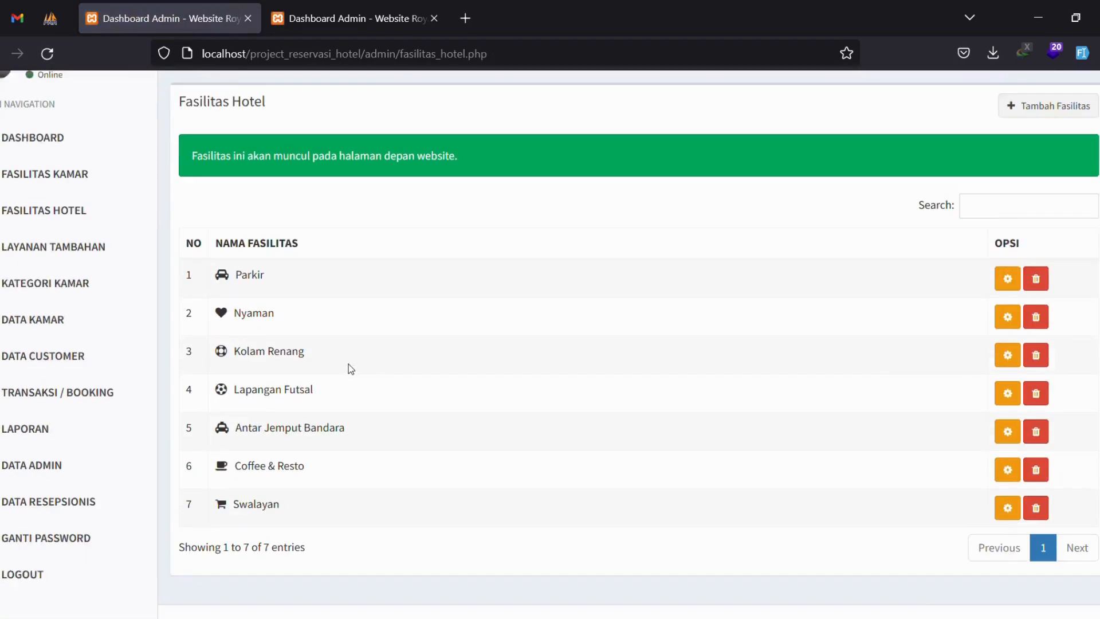
scroll(351, 369, "down", 1)
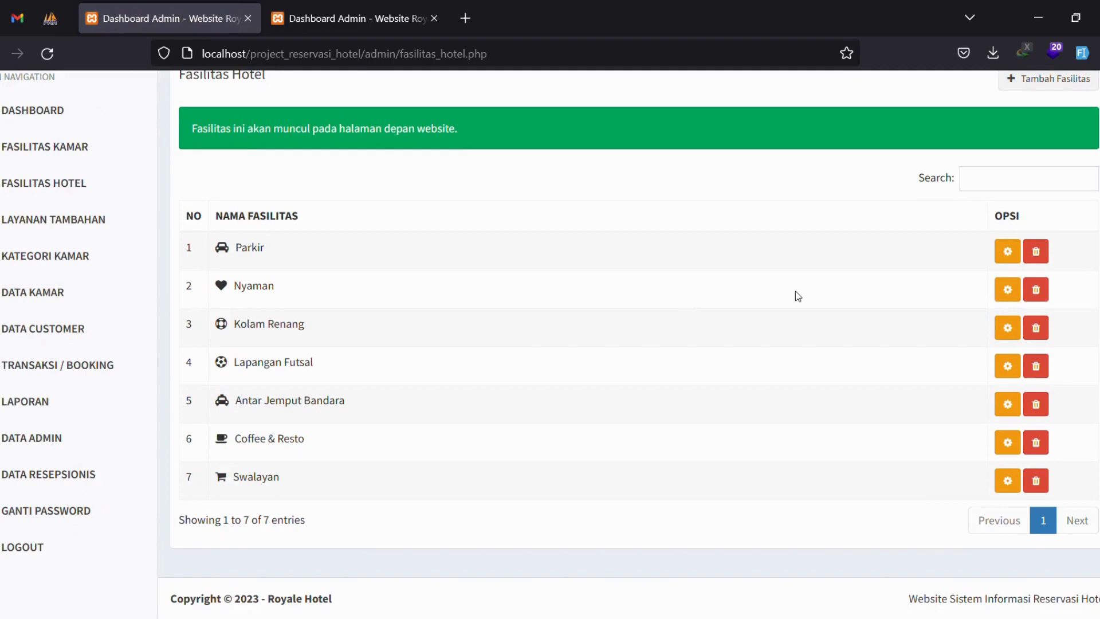
scroll(855, 318, "up", 3)
Check the icon examples from the add form, then open the Layanan Tambahan list.
left_click(1027, 189)
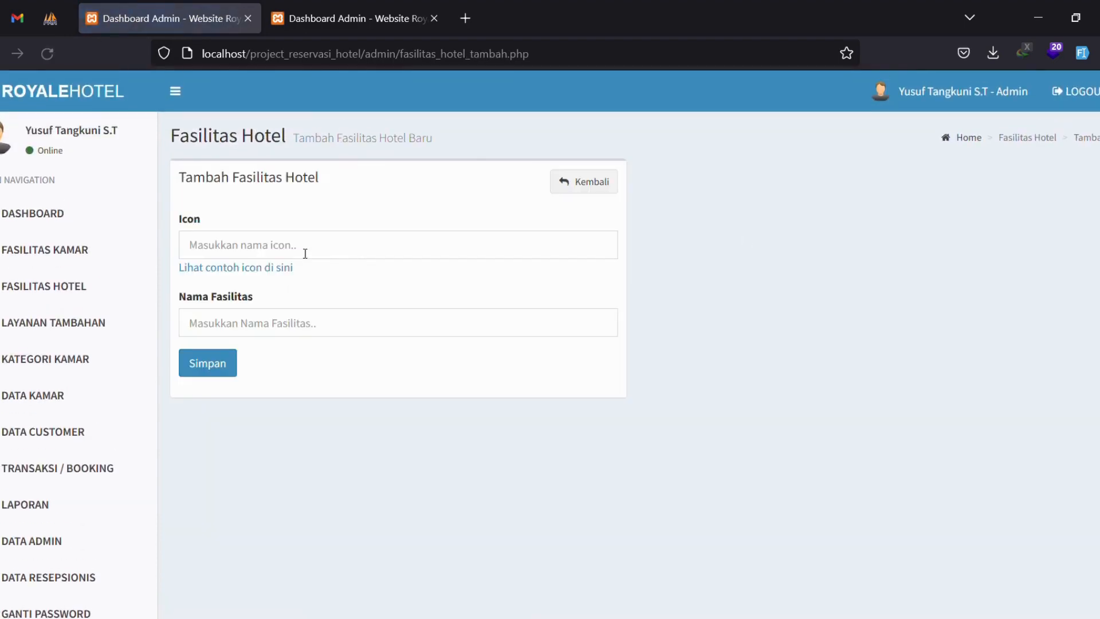
left_click(231, 270)
scroll(361, 332, "down", 4)
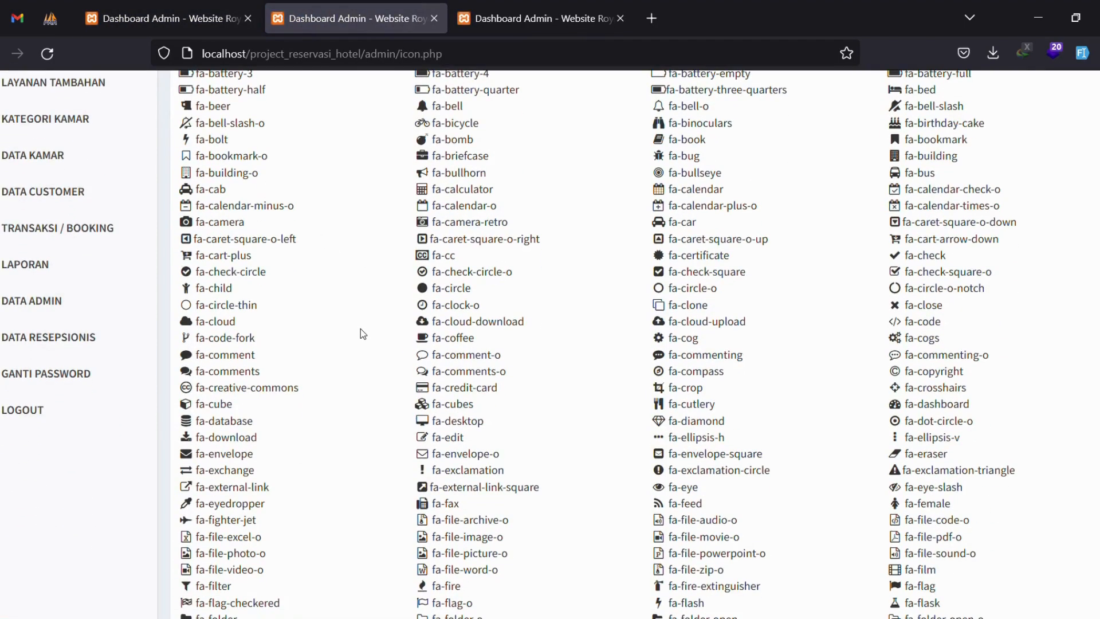
scroll(361, 331, "up", 3)
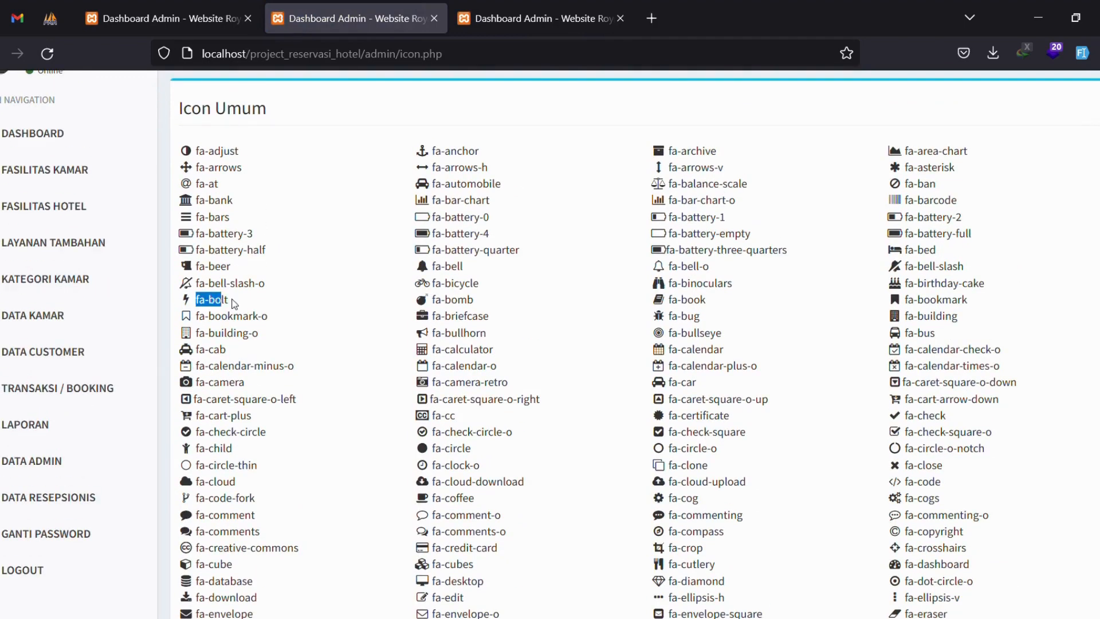
scroll(286, 171, "up", 2)
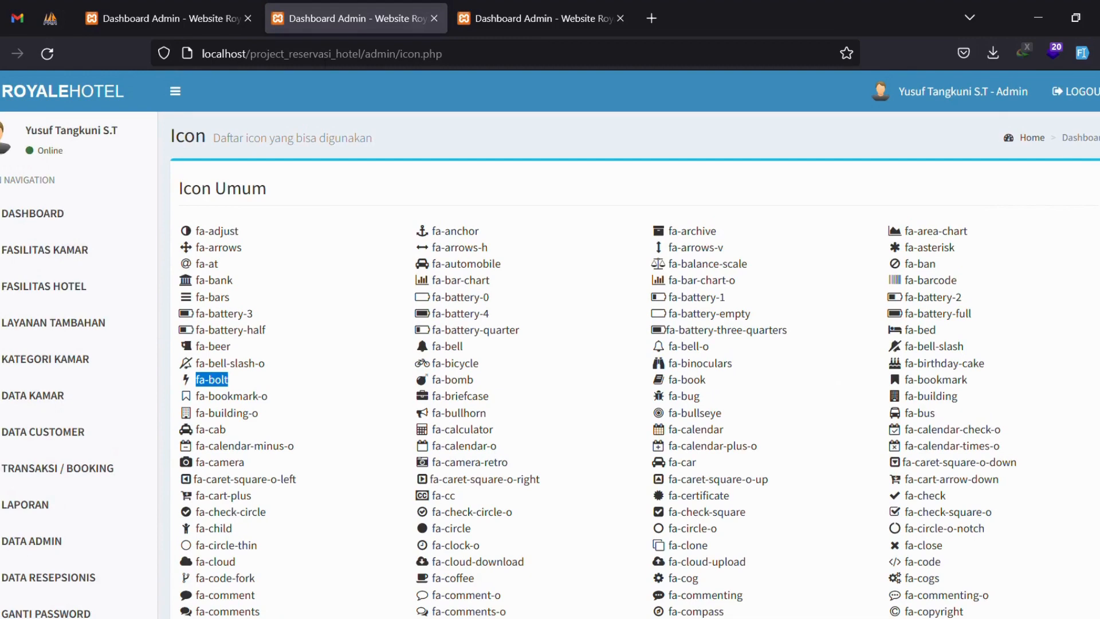
scroll(729, 453, "down", 3)
left_click(434, 18)
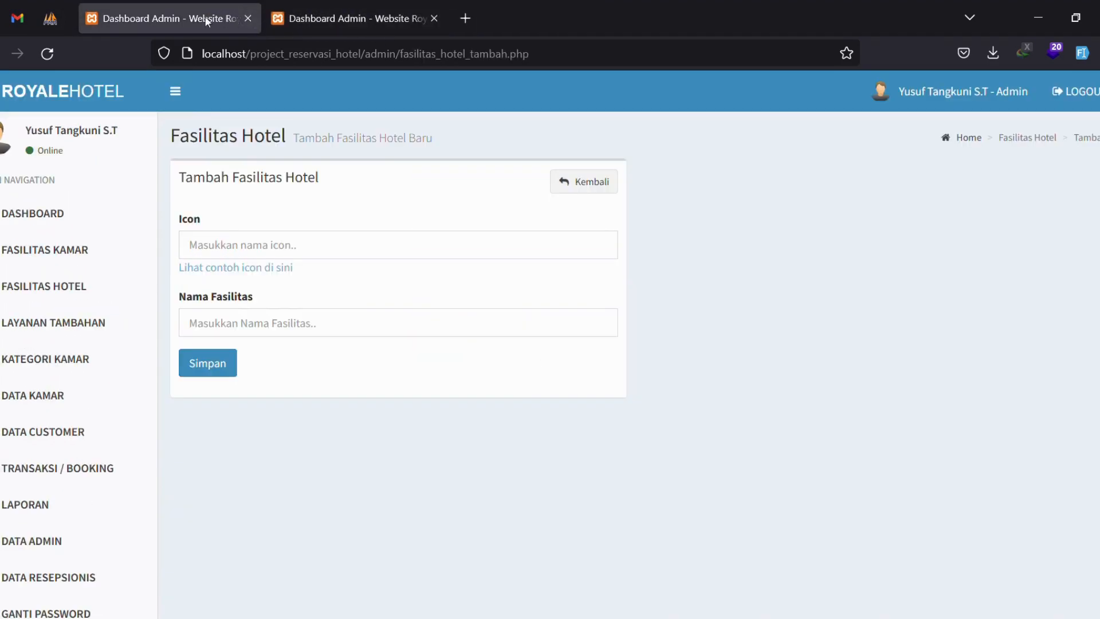
left_click(565, 182)
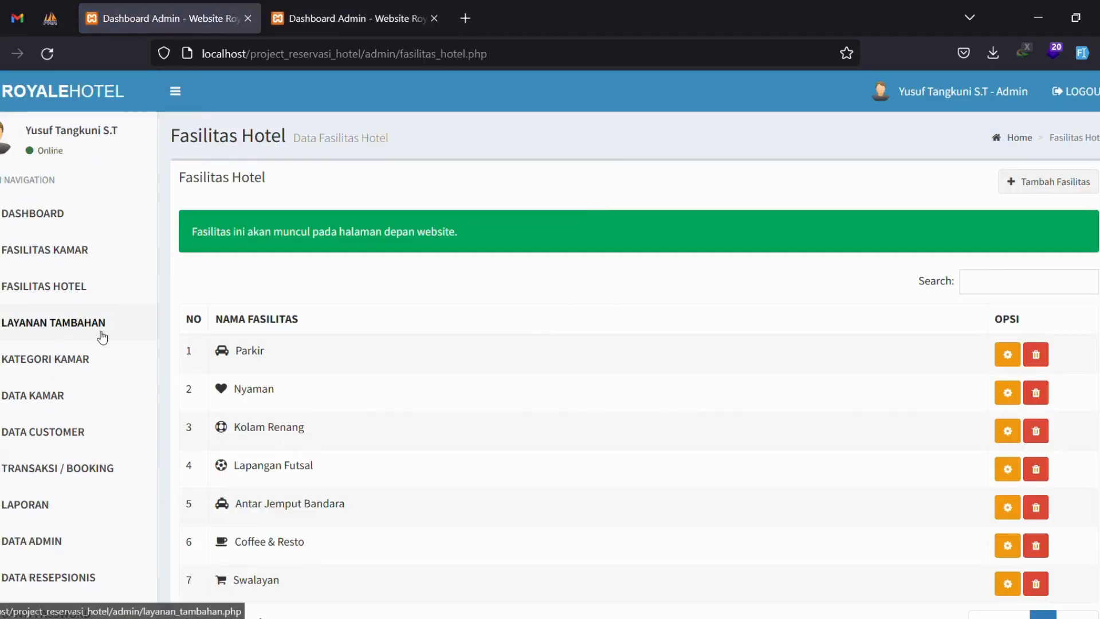
left_click(41, 322)
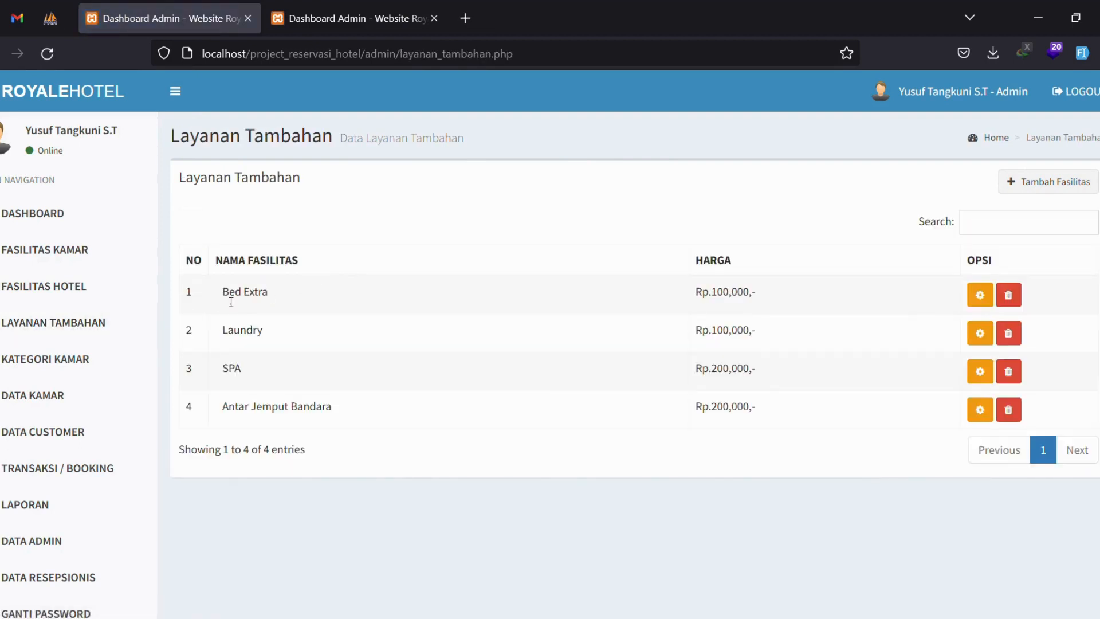
Review the Laundry, SPA and Antar Jemput Bandara extra services, plus the add and Bed Extra edit forms.
left_click_drag(227, 331, 266, 333)
left_click_drag(228, 371, 246, 371)
left_click_drag(228, 407, 338, 404)
left_click_drag(712, 293, 806, 445)
left_click(1049, 182)
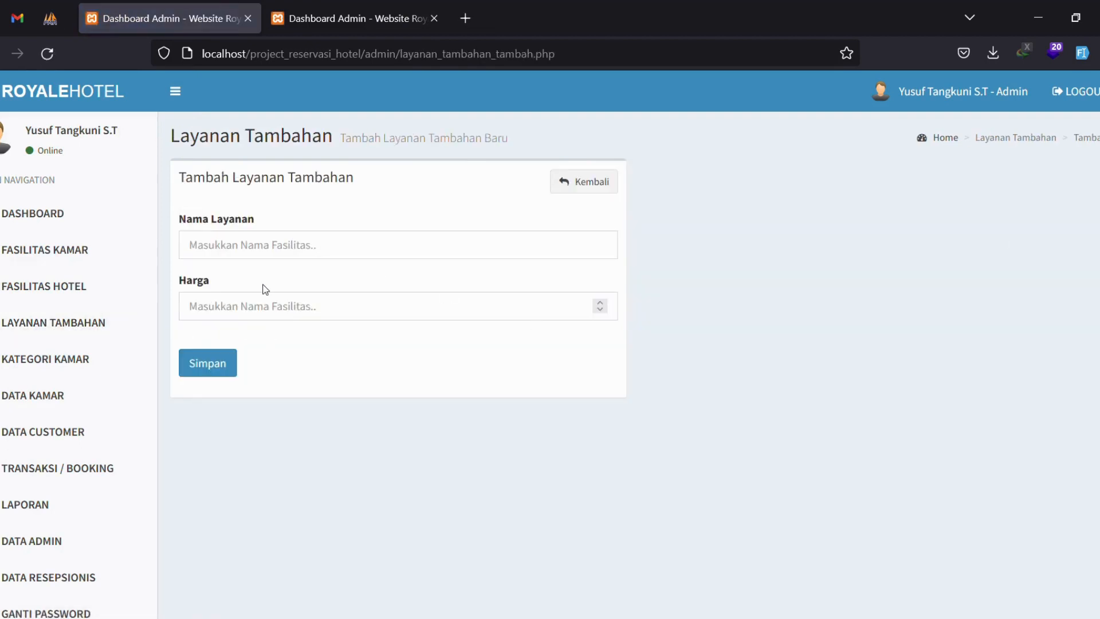
left_click(612, 183)
left_click(981, 297)
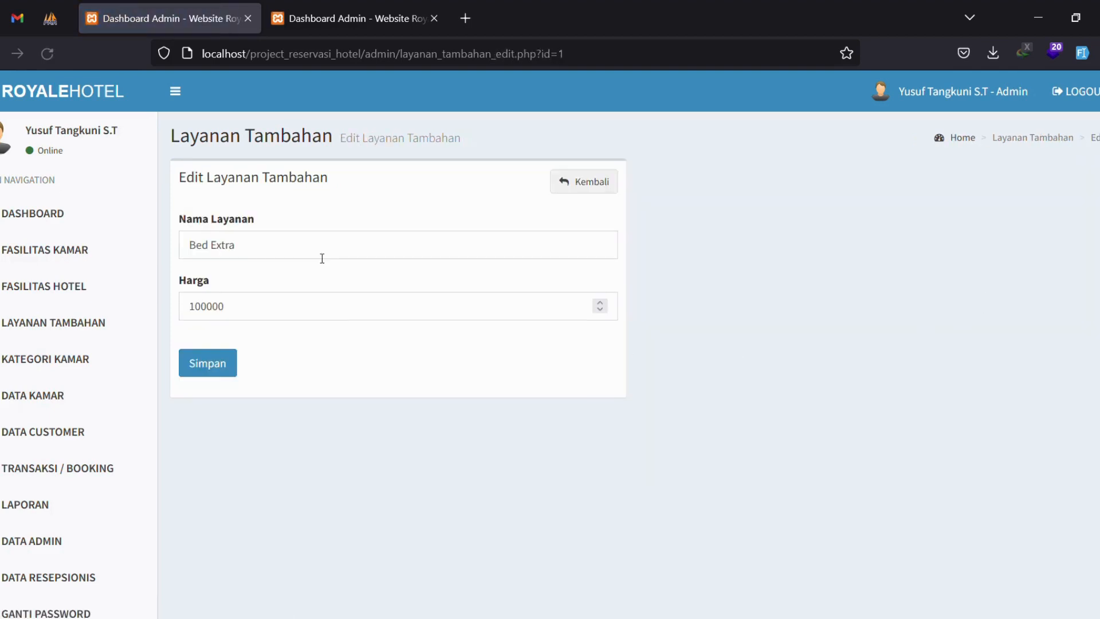
left_click(608, 186)
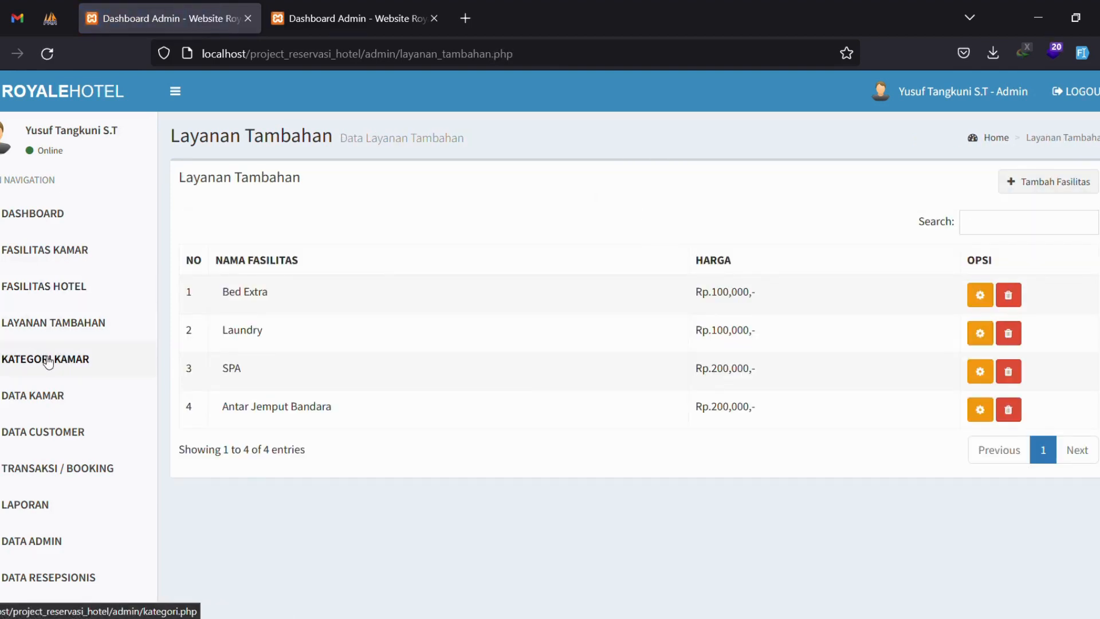
Browse the room categories list, highlighting Delux and Super Delux, and preview the add-category form.
left_click(49, 360)
double_click(252, 322)
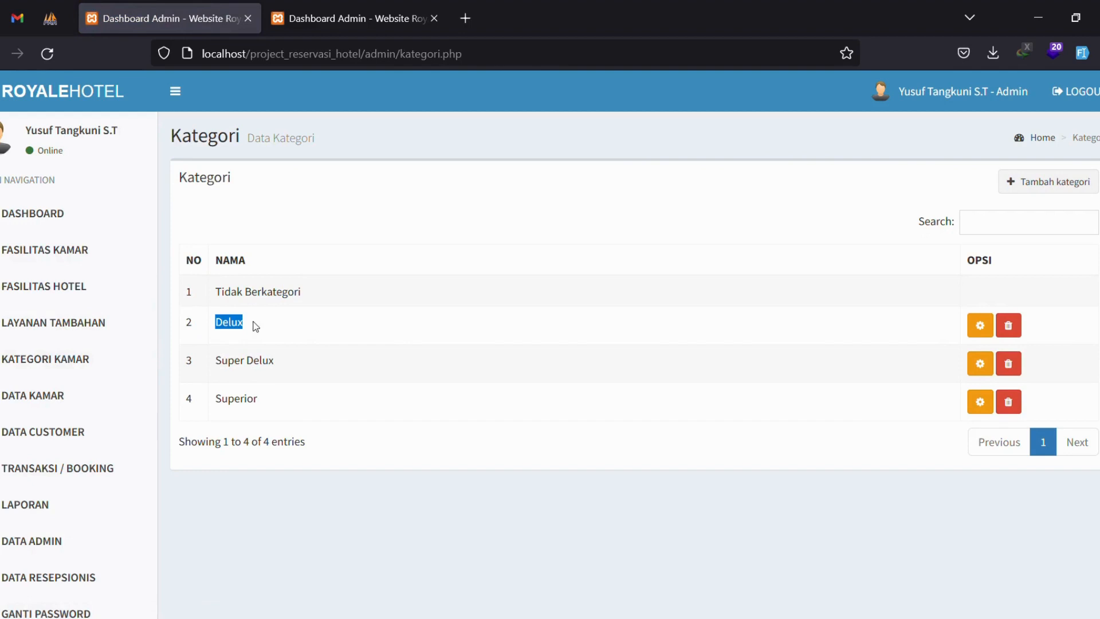
triple_click(246, 361)
left_click(468, 307)
left_click(1014, 183)
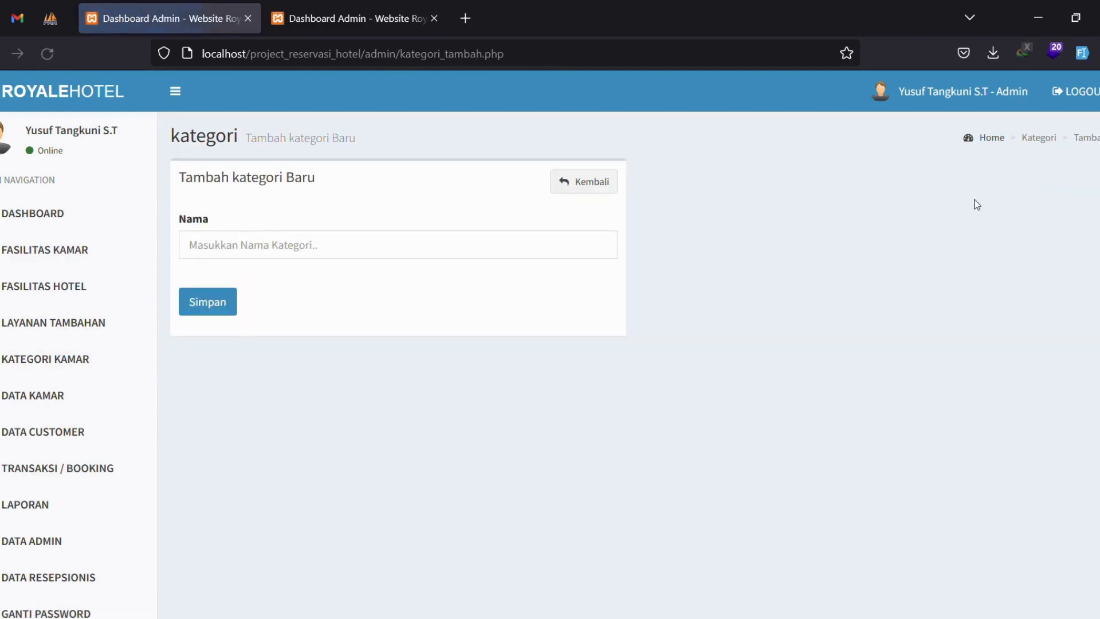
left_click(601, 180)
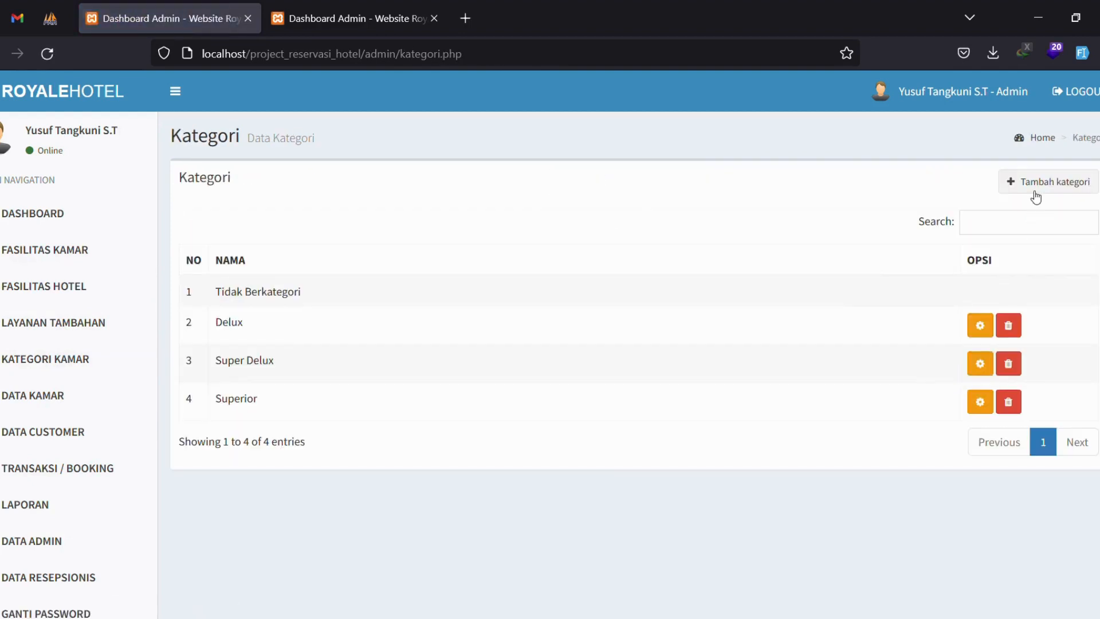
Add a room category named Mewah, then delete it and confirm the deletion.
left_click(1031, 189)
left_click(307, 258)
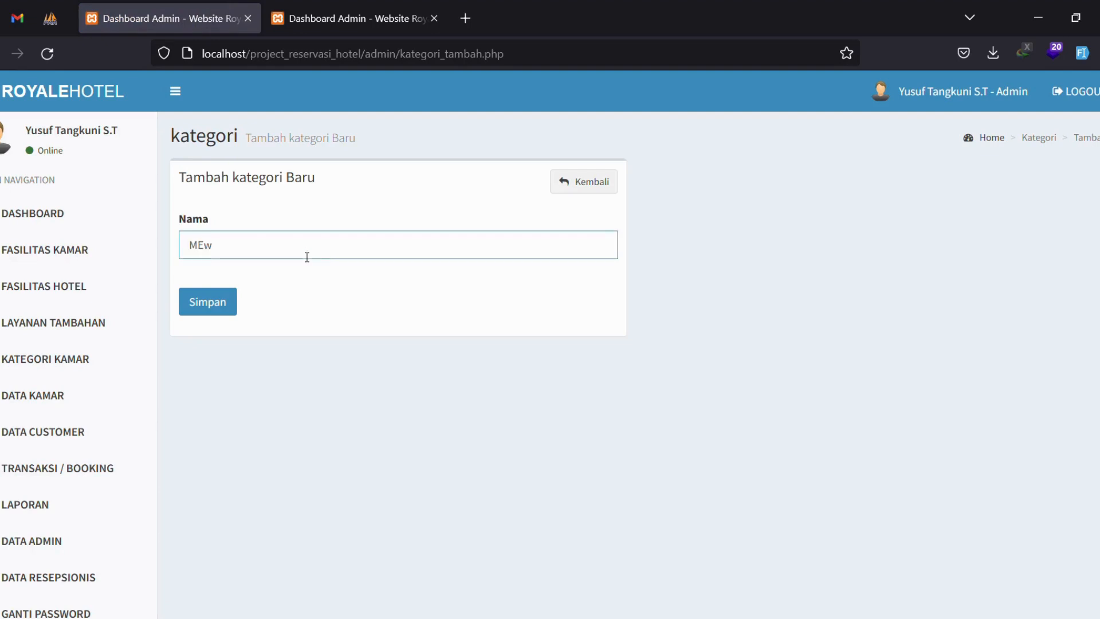
key("Return")
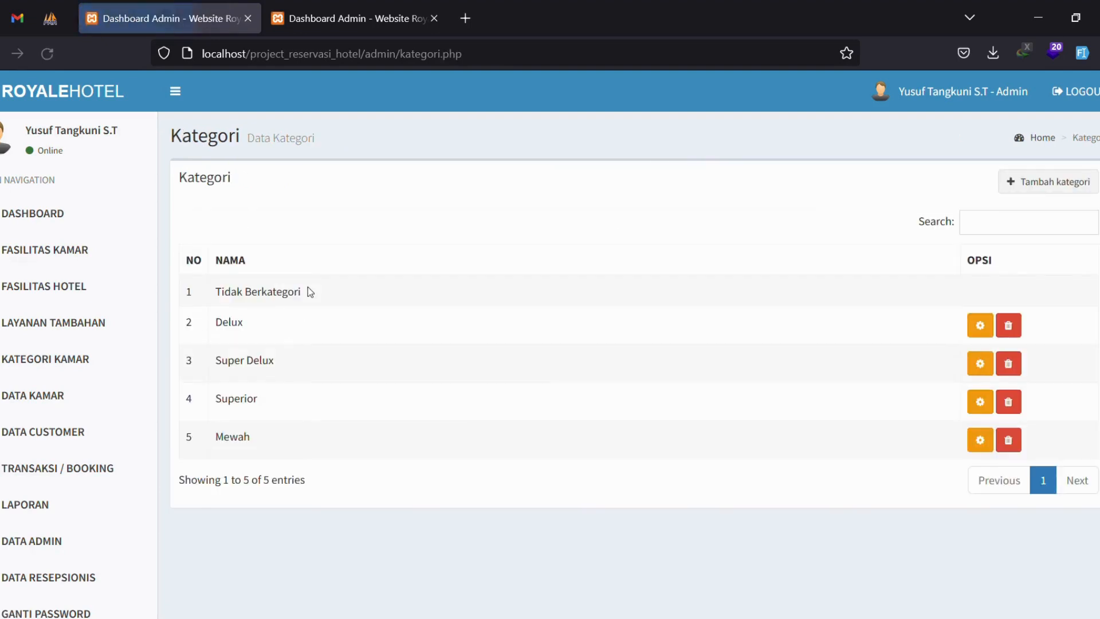
double_click(269, 436)
left_click(1009, 441)
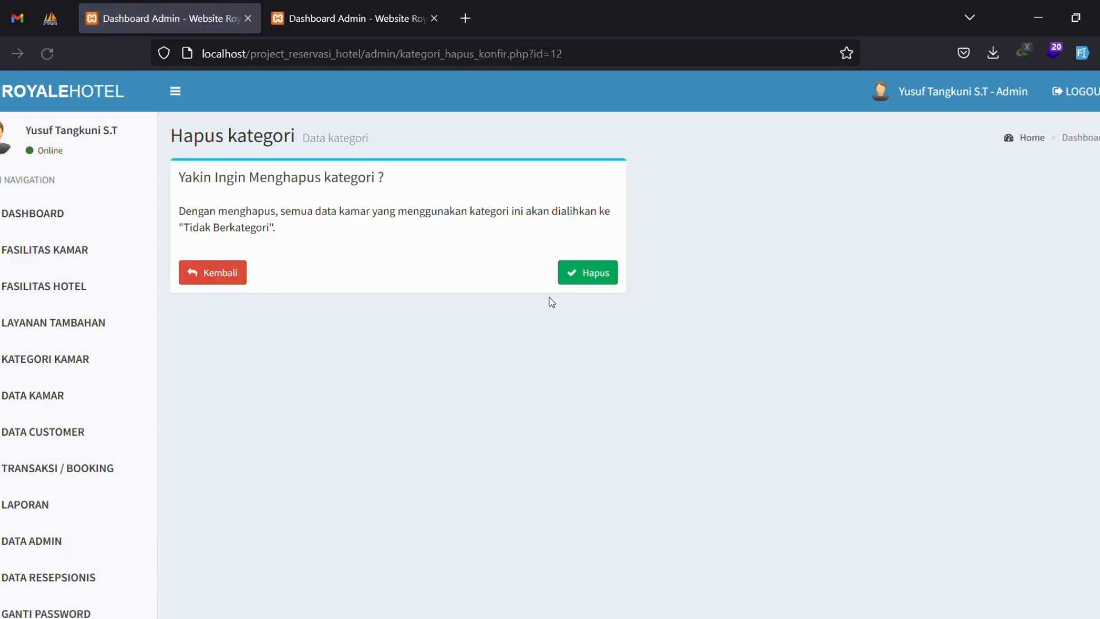
left_click(587, 272)
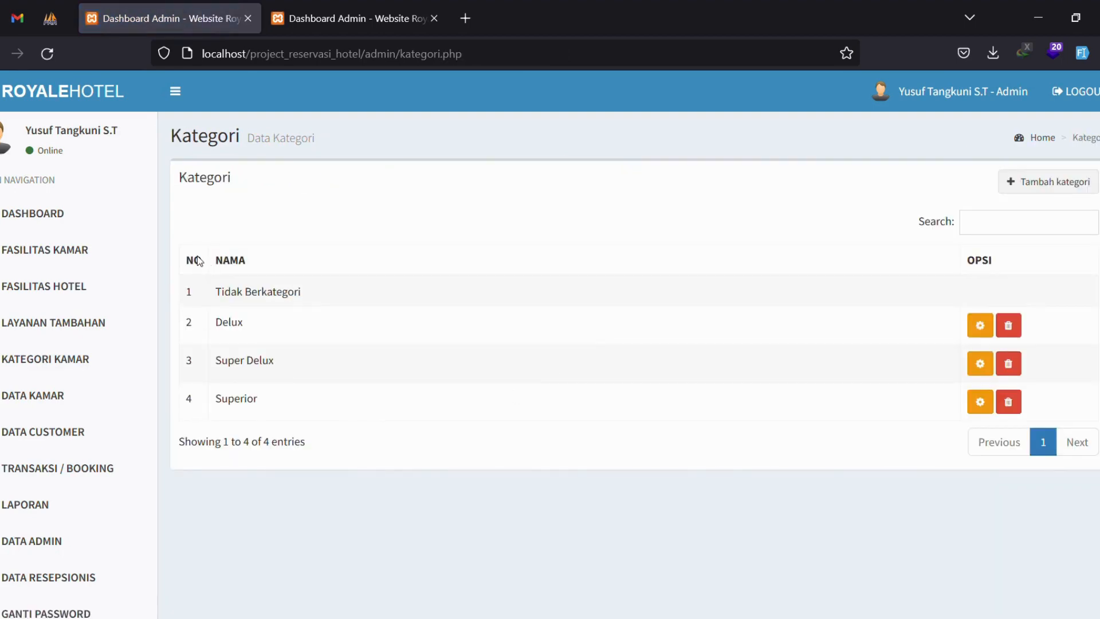
Start a new room named Kamar spesial with 1 room in the Superior category.
left_click(63, 396)
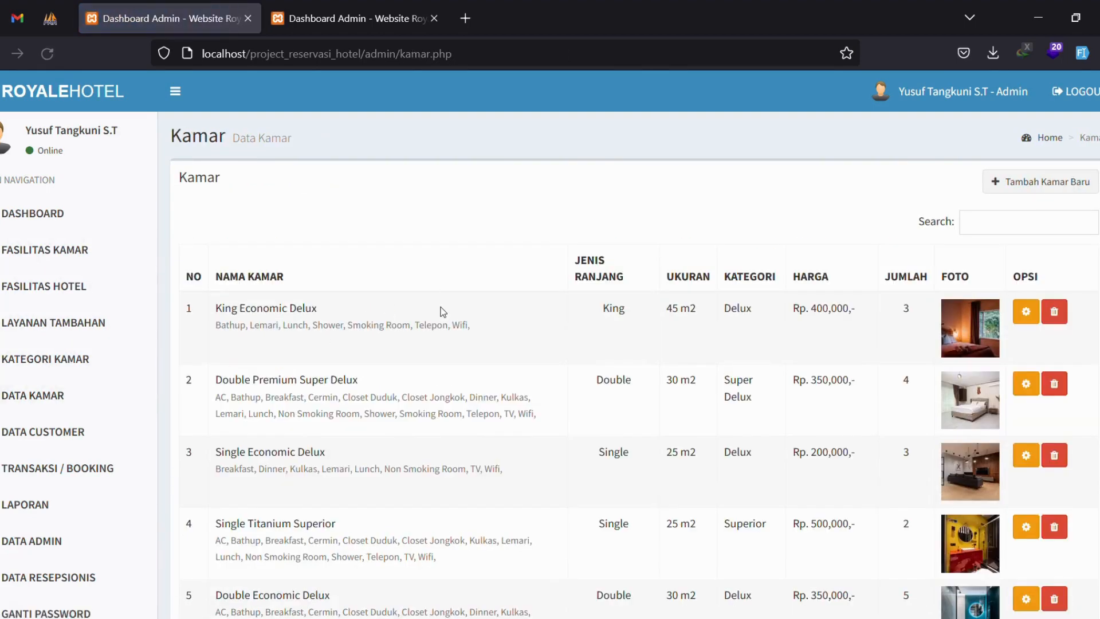
scroll(899, 324, "down", 5)
scroll(756, 391, "up", 5)
left_click(1040, 181)
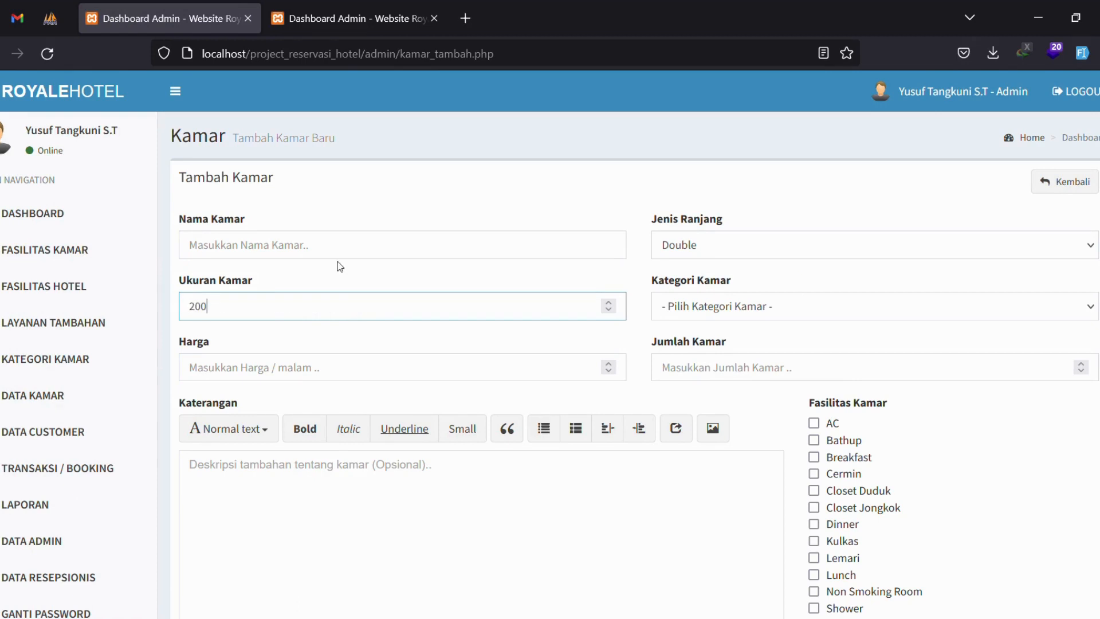
left_click(332, 245)
type("KAma")
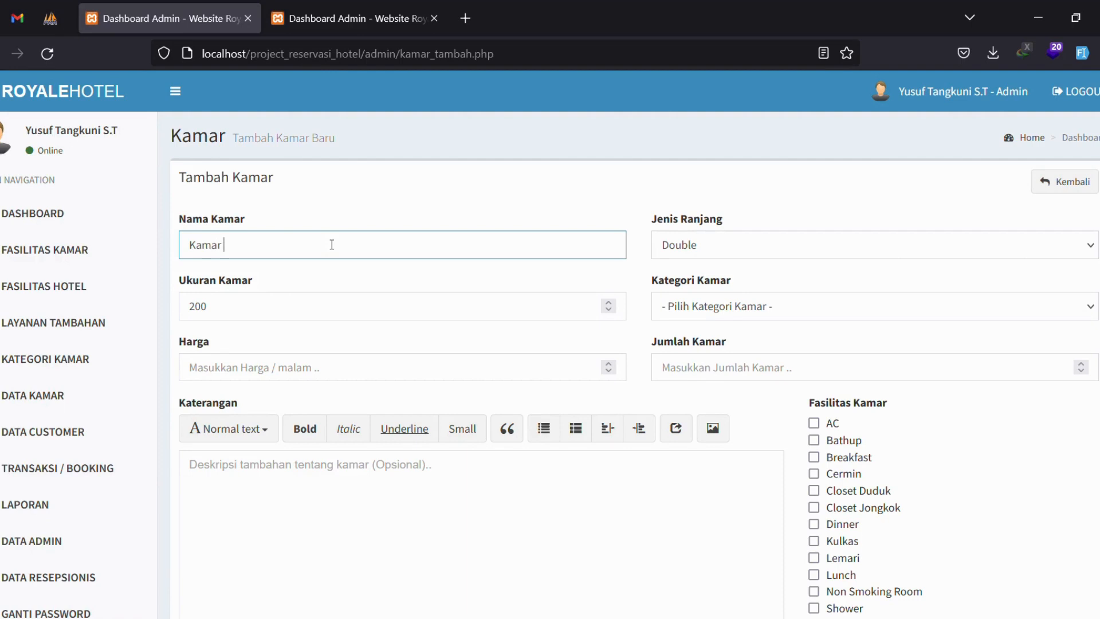
type("1000000")
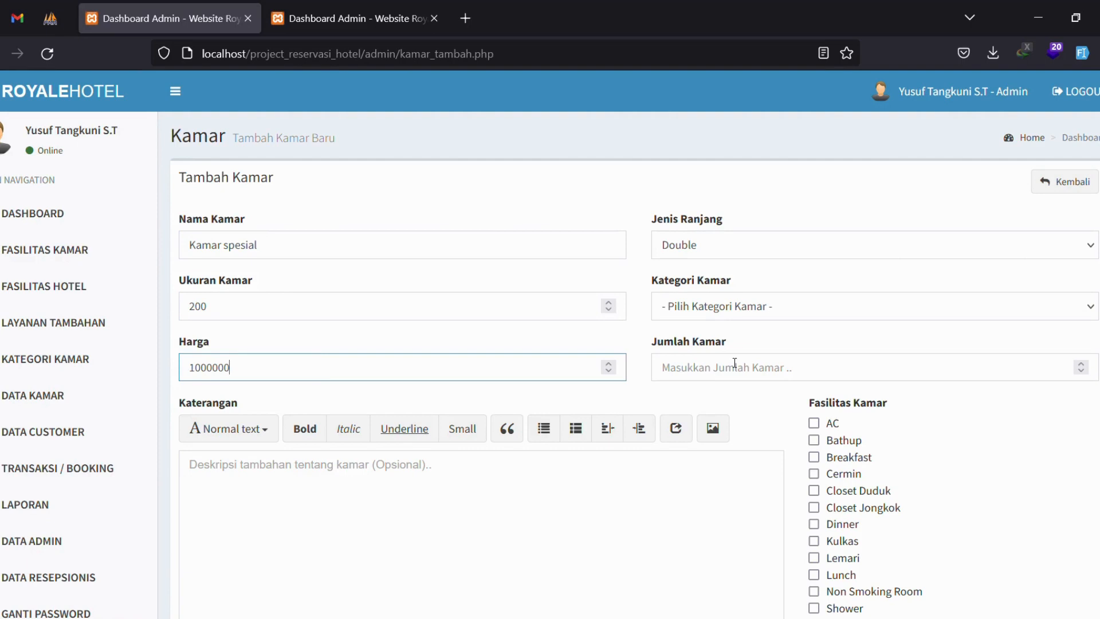
left_click(735, 363)
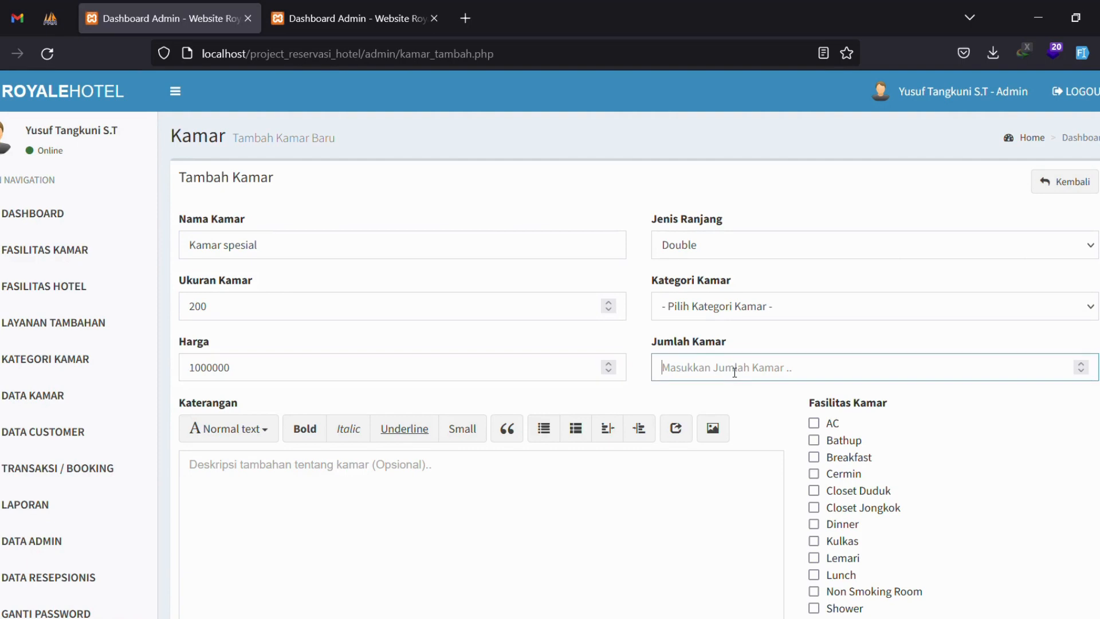
type("1")
left_click(746, 311)
left_click(715, 381)
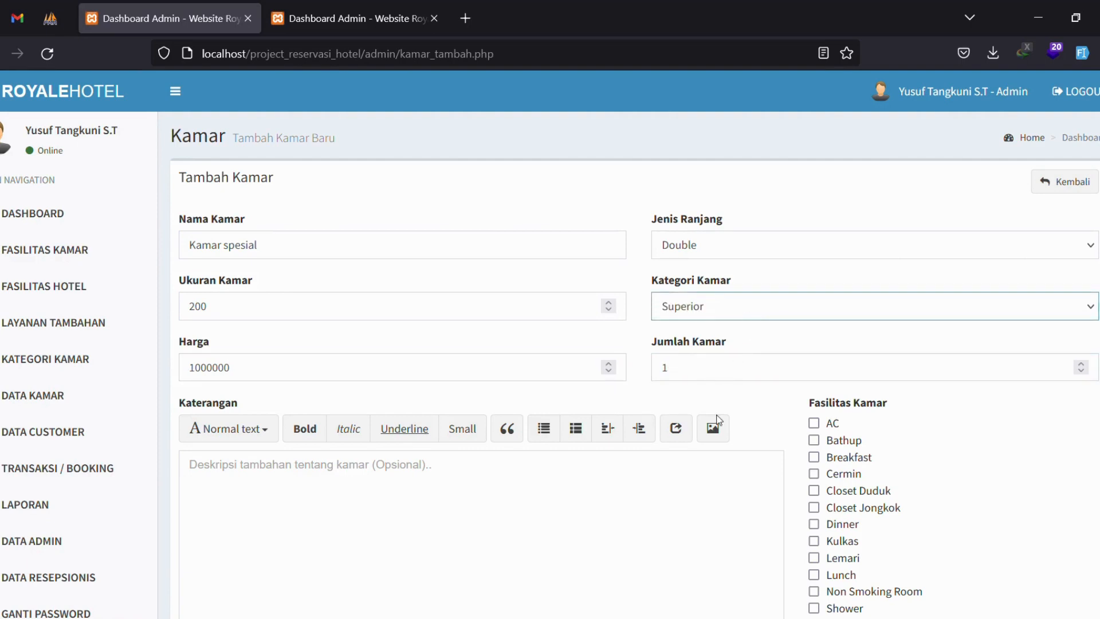
Tick facilities AC, Bathup, Breakfast, Cermin, Closet Duduk, Closet Jongkok, Dinner, Kulkas and Lemari.
scroll(763, 344, "down", 2)
left_click(813, 343)
left_click(814, 360)
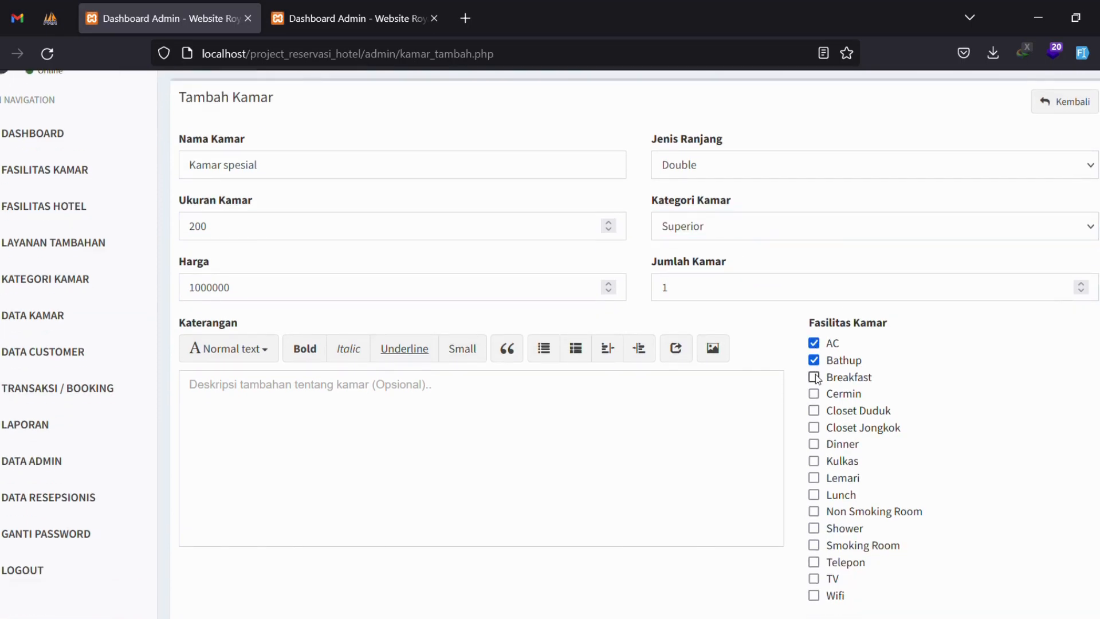
left_click(814, 378)
left_click(814, 394)
left_click(814, 410)
left_click(813, 428)
scroll(814, 427, "down", 3)
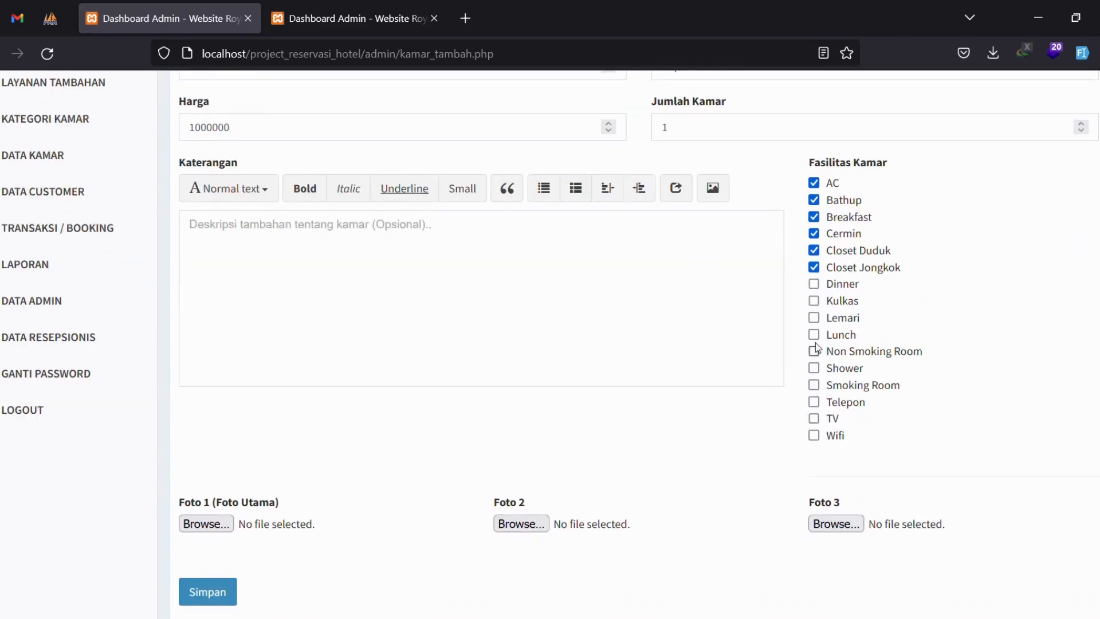
left_click(814, 300)
left_click(814, 284)
left_click(813, 318)
Describe the room as spacious and ideal for holidays, then save it with photo inhabitat.jpg.
left_click(571, 263)
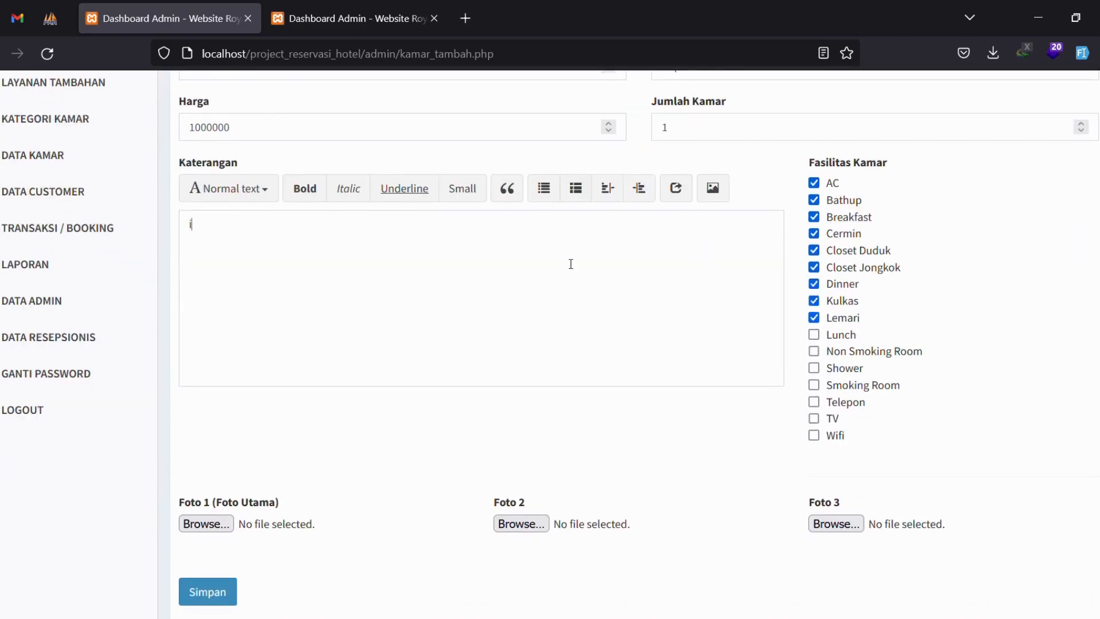
type("kamar ini sangat lua")
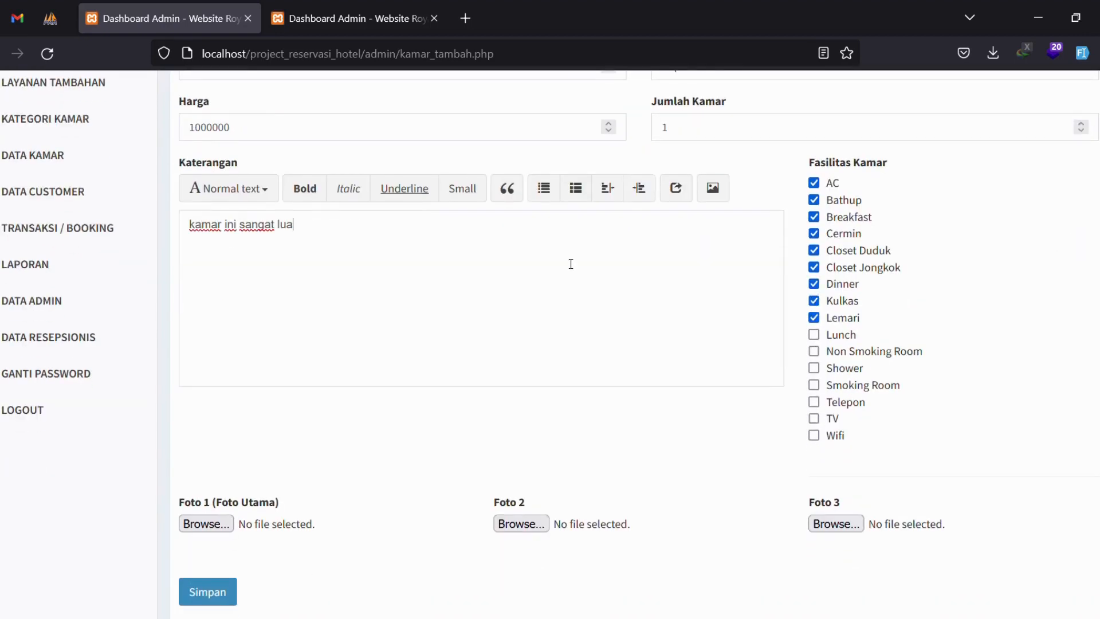
type("s dan sangat cocok untuk anda")
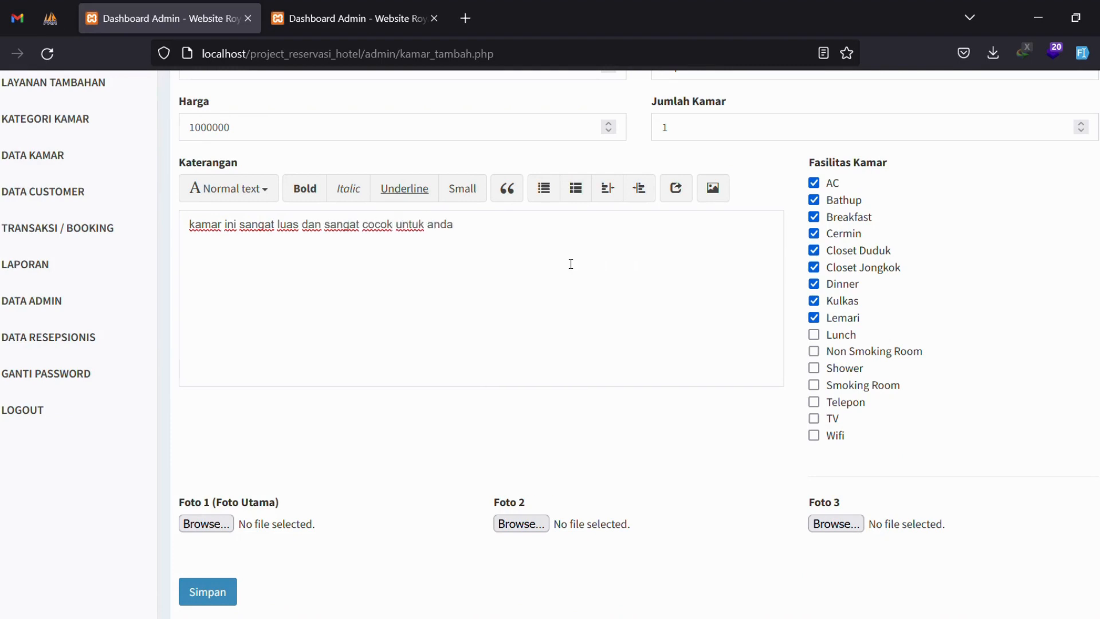
type(" yang sedang lliburan bersama keluarga")
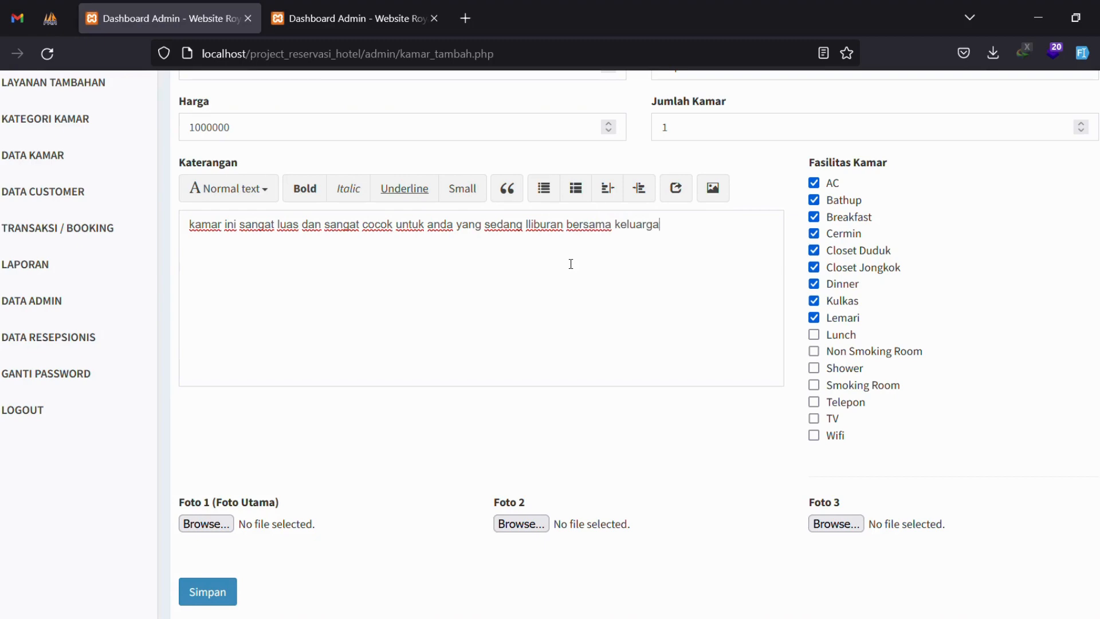
scroll(571, 263, "down", 3)
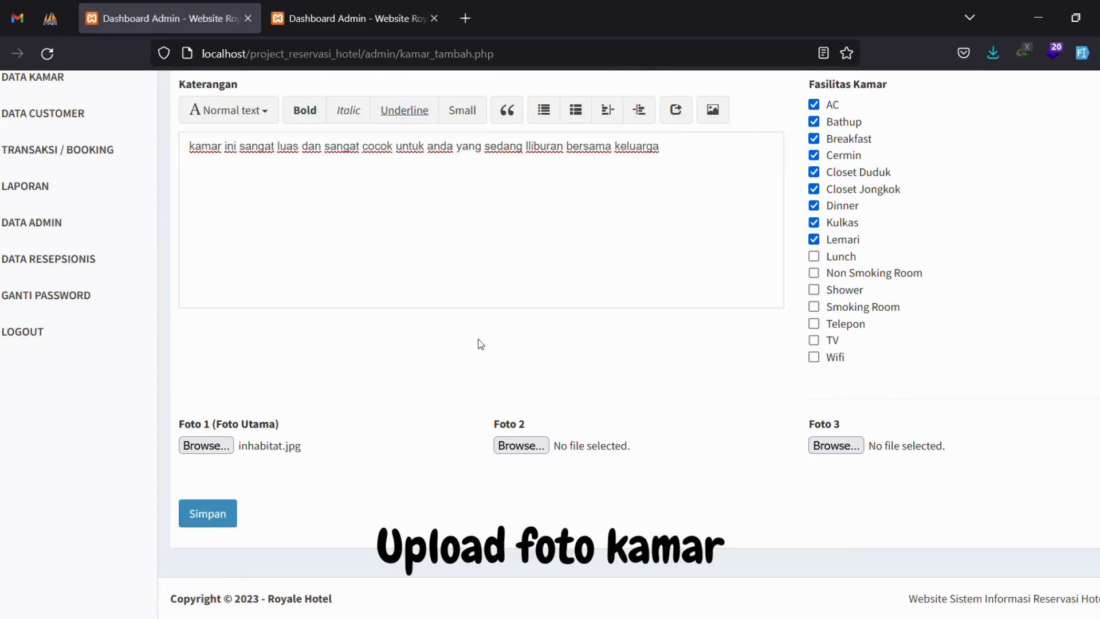
left_click(227, 511)
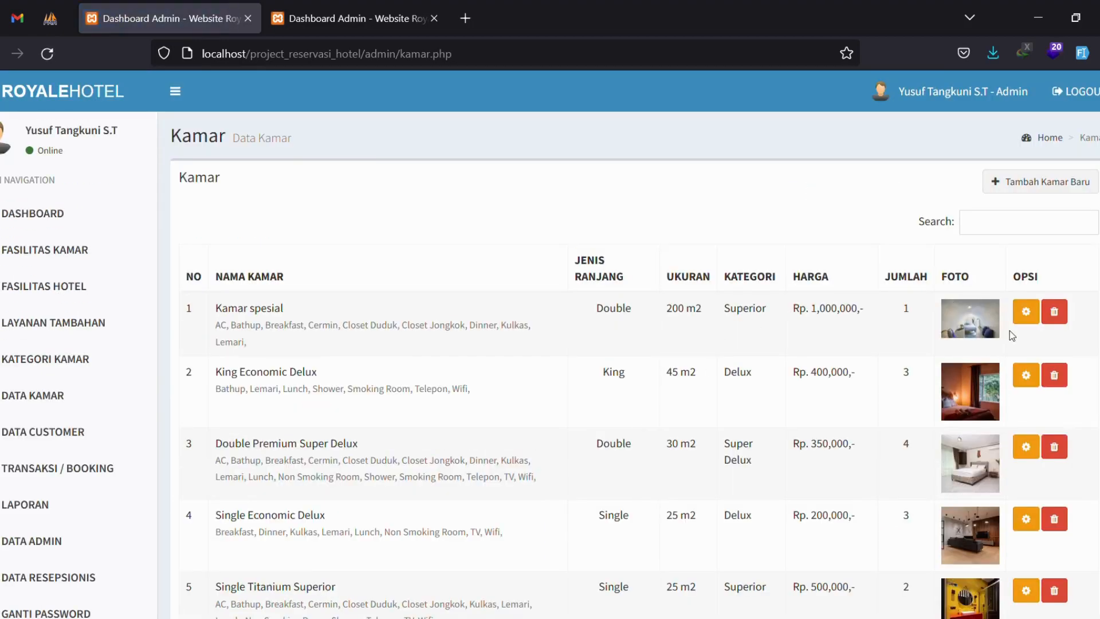
Highlight the new Kamar spesial row's name, facilities, price and bed type in the room list.
left_click_drag(210, 308, 487, 339)
left_click(651, 319)
left_click_drag(876, 309, 570, 314)
left_click(910, 300)
Visit the Dashboard, Data Kamar and Data Customer pages, previewing the add-customer form.
left_click(63, 213)
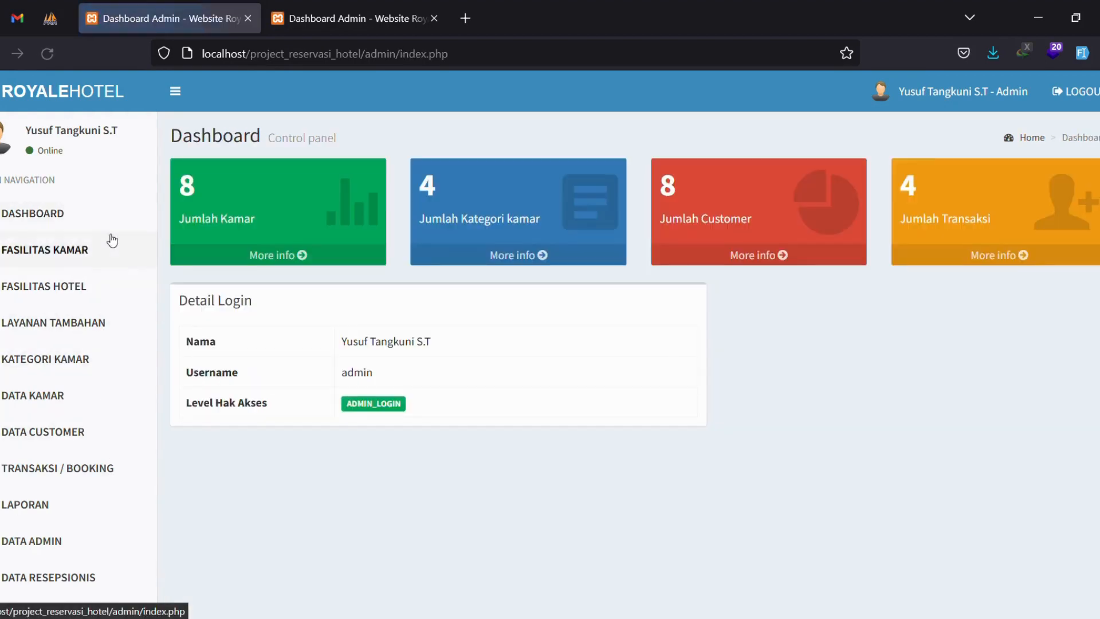
left_click(54, 409)
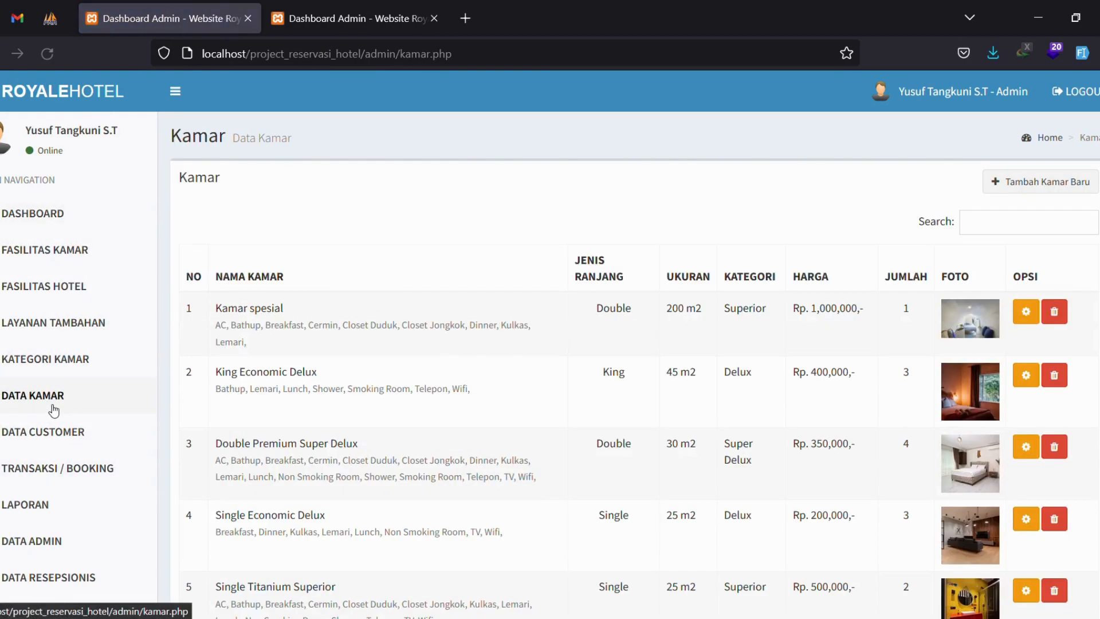
left_click(63, 438)
left_click_drag(201, 293, 831, 560)
scroll(898, 436, "down", 1)
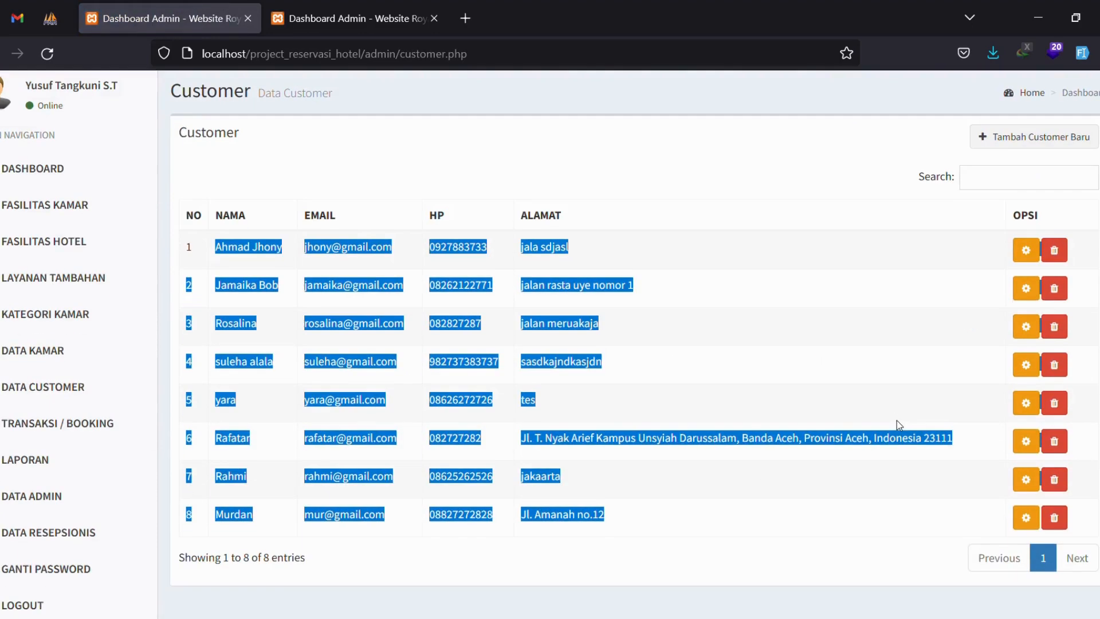
scroll(899, 425, "up", 1)
left_click(1031, 181)
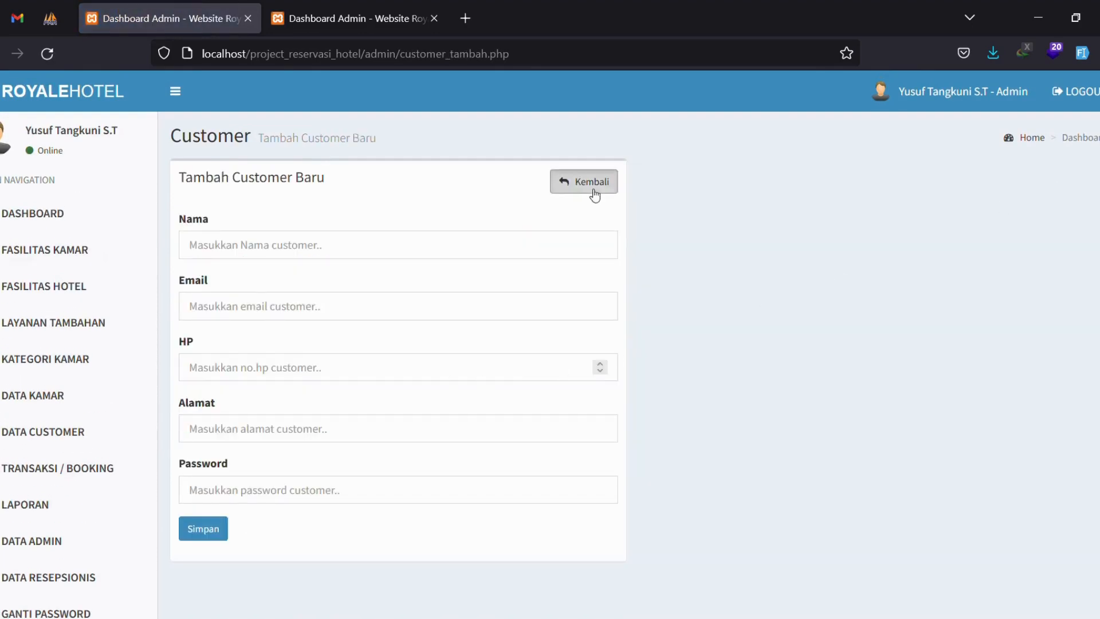
left_click(595, 195)
Visit Transaksi/Booking, Laporan, Data Admin, Data Resepsionis and Ganti Password, then log out.
left_click(23, 468)
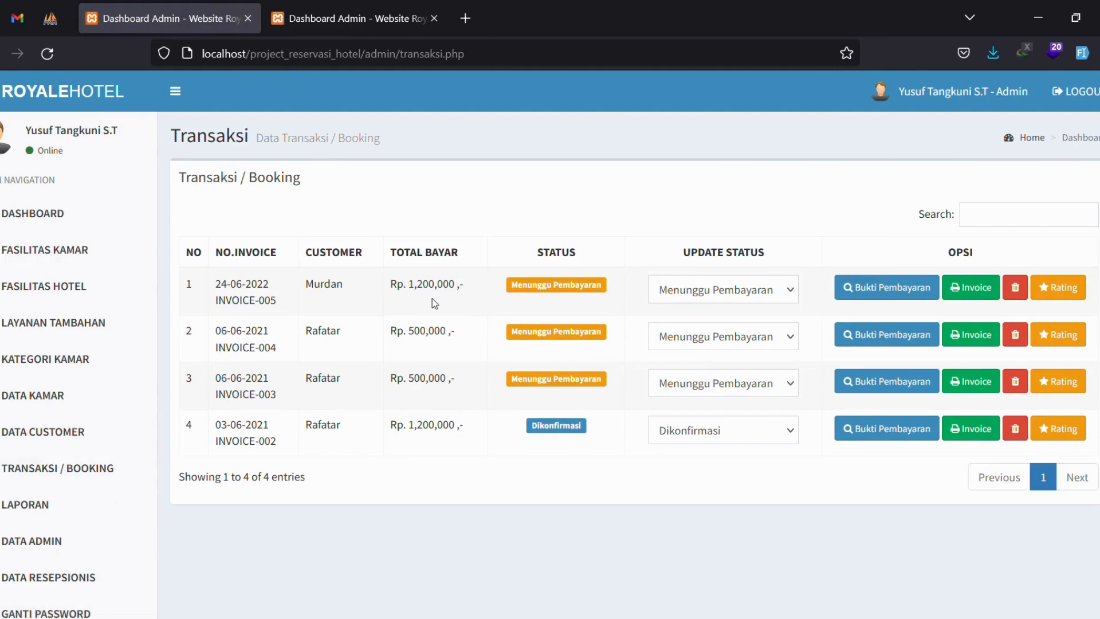
left_click(57, 512)
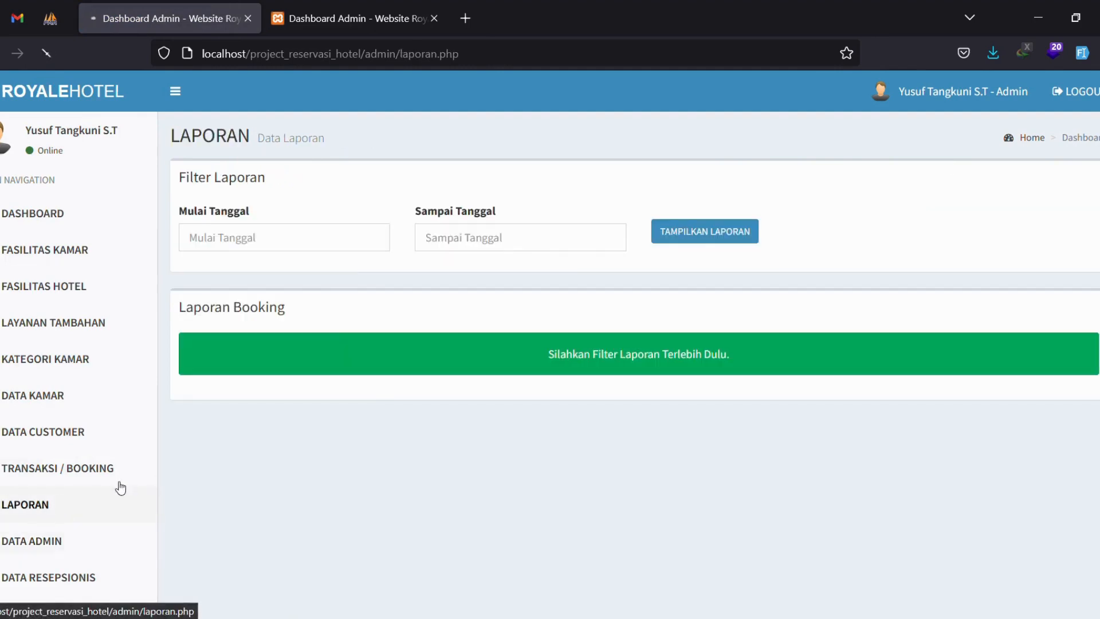
left_click(58, 541)
scroll(76, 557, "down", 2)
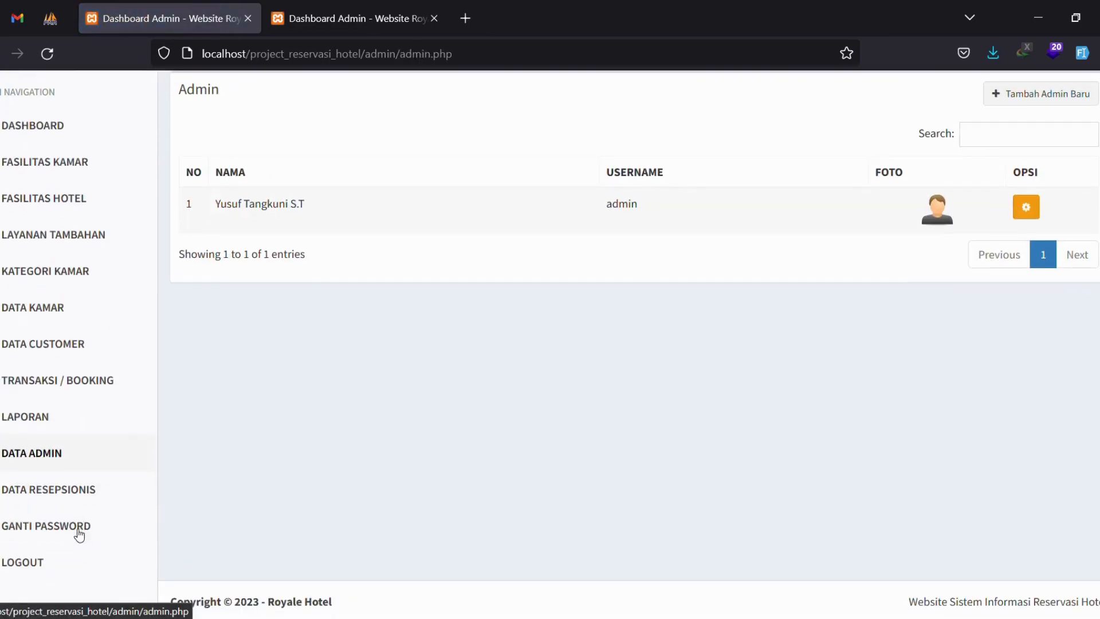
left_click(74, 489)
scroll(74, 539, "down", 2)
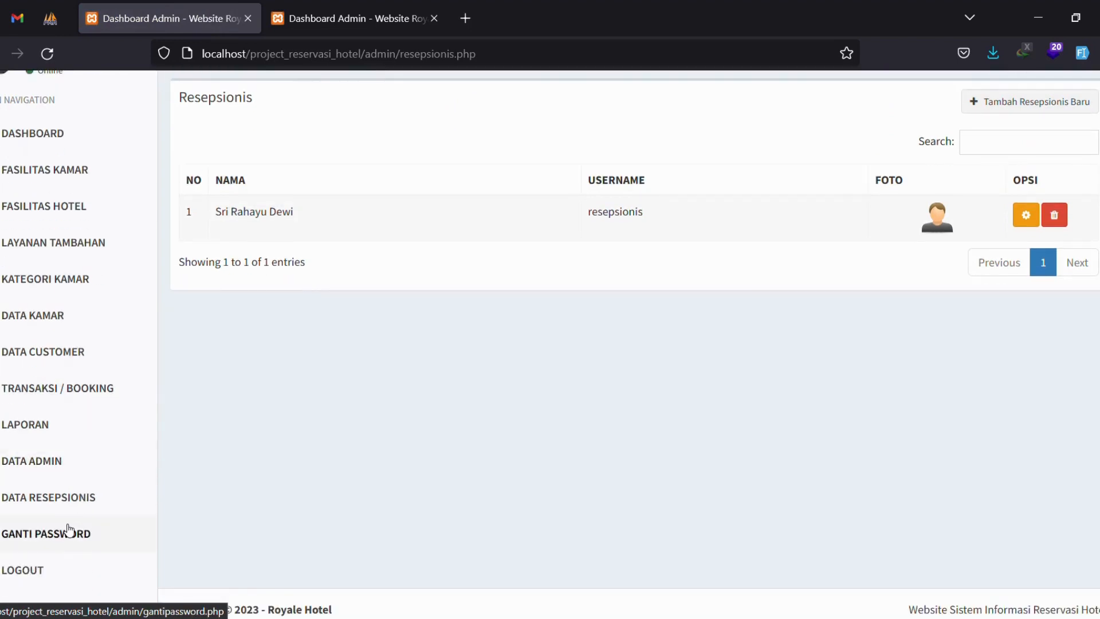
left_click(68, 531)
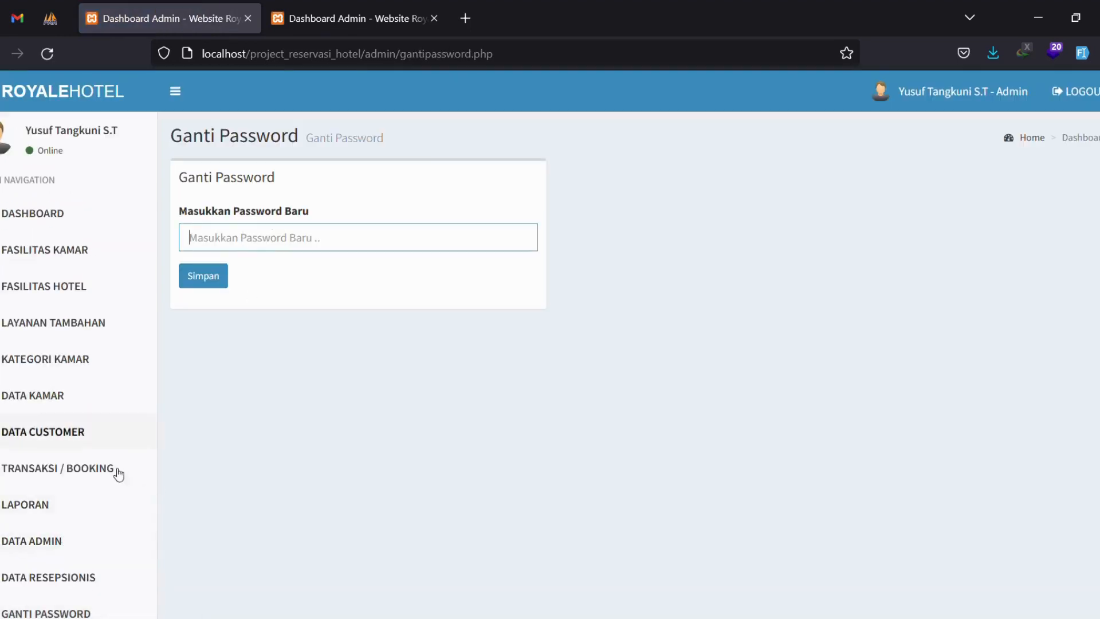
scroll(132, 459, "down", 2)
scroll(74, 516, "up", 2)
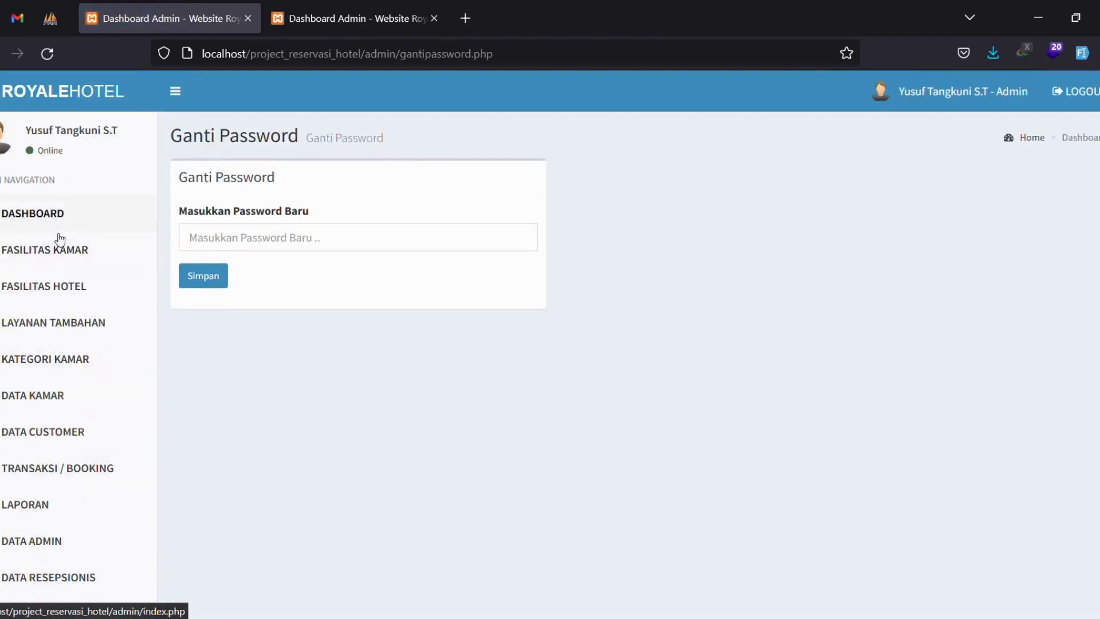
scroll(60, 238, "down", 2)
left_click(89, 552)
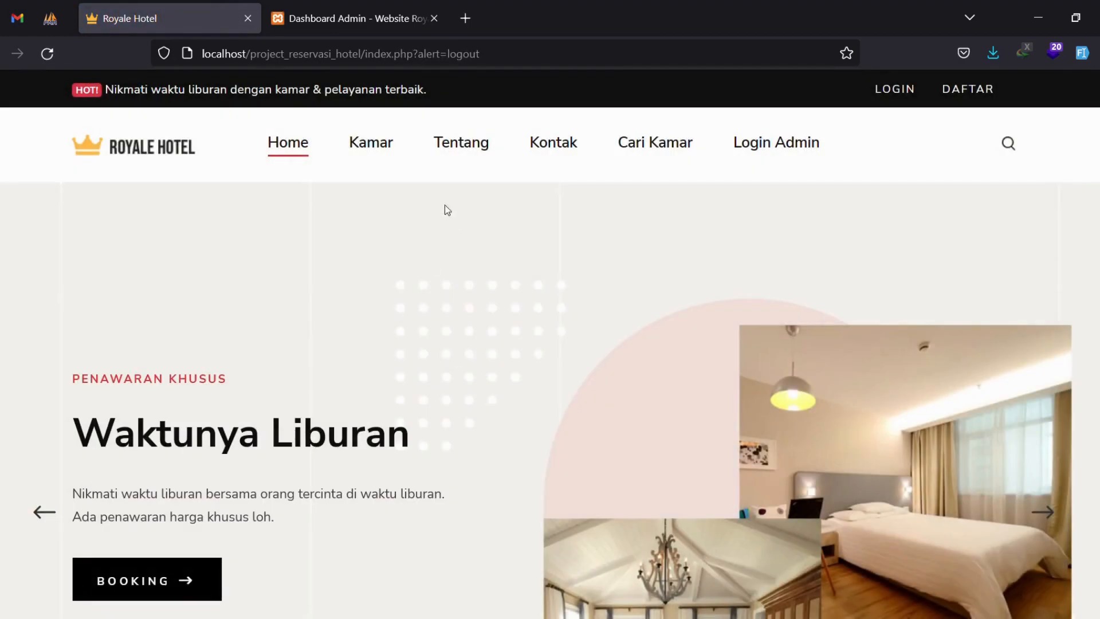
View the Kamar spesial details page from the public room catalogue.
left_click(373, 141)
scroll(412, 199, "down", 3)
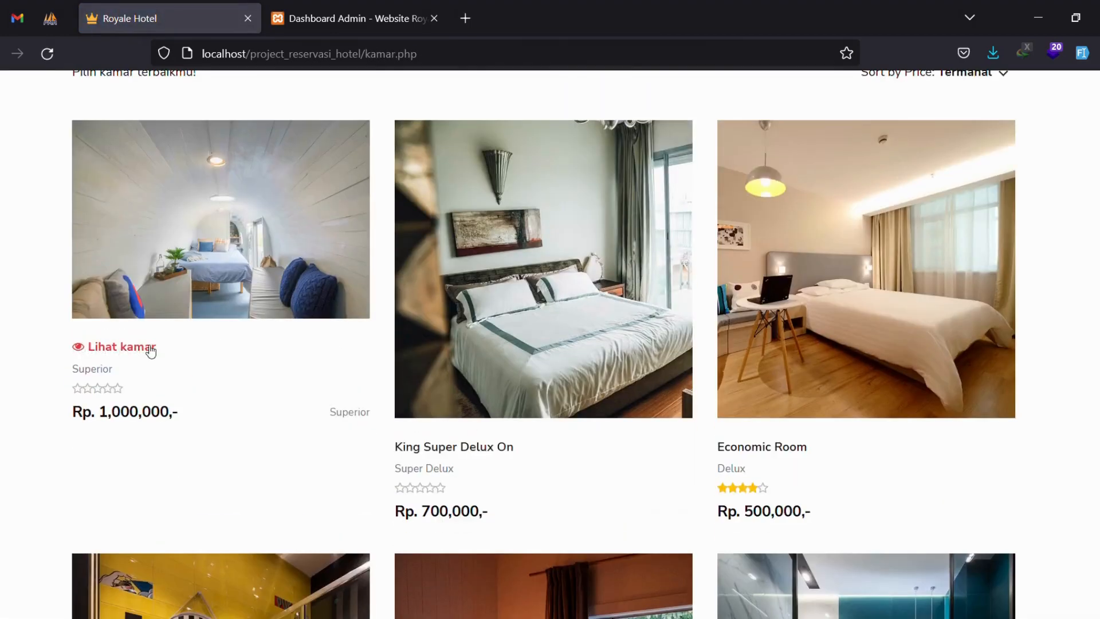
left_click(151, 351)
scroll(531, 298, "down", 3)
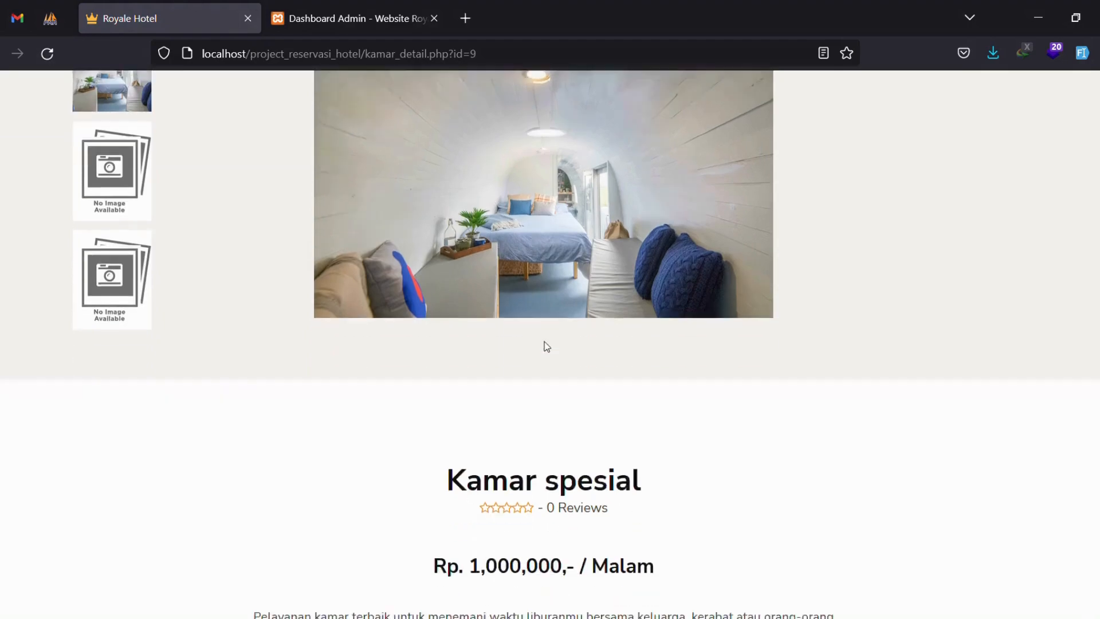
scroll(547, 347, "down", 4)
left_click_drag(463, 288, 635, 288)
scroll(562, 388, "down", 7)
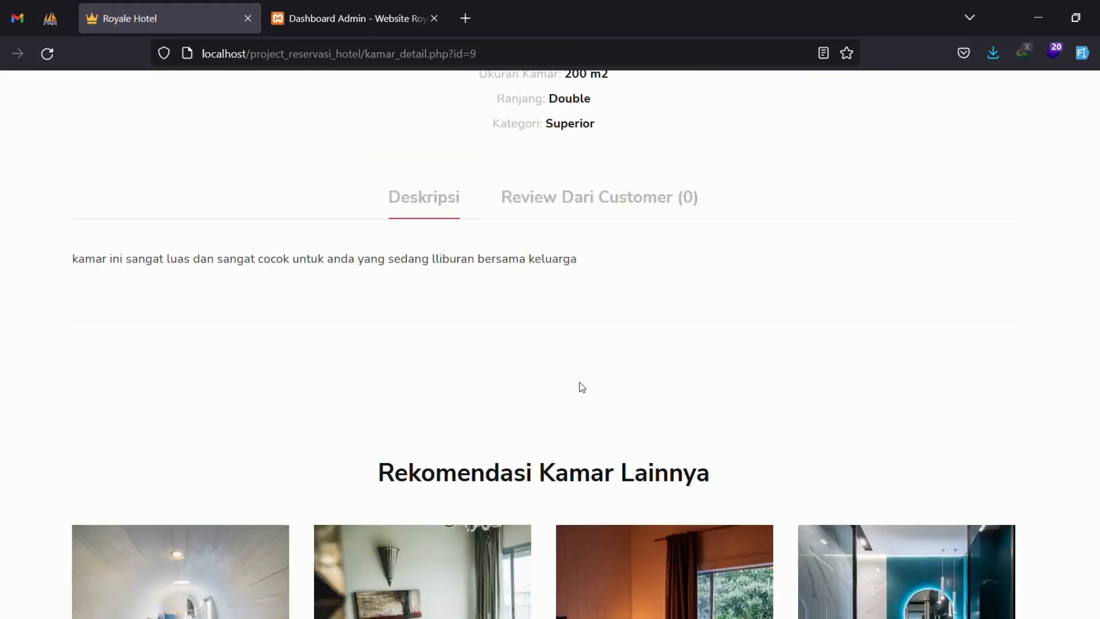
scroll(579, 382, "down", 5)
scroll(613, 331, "up", 15)
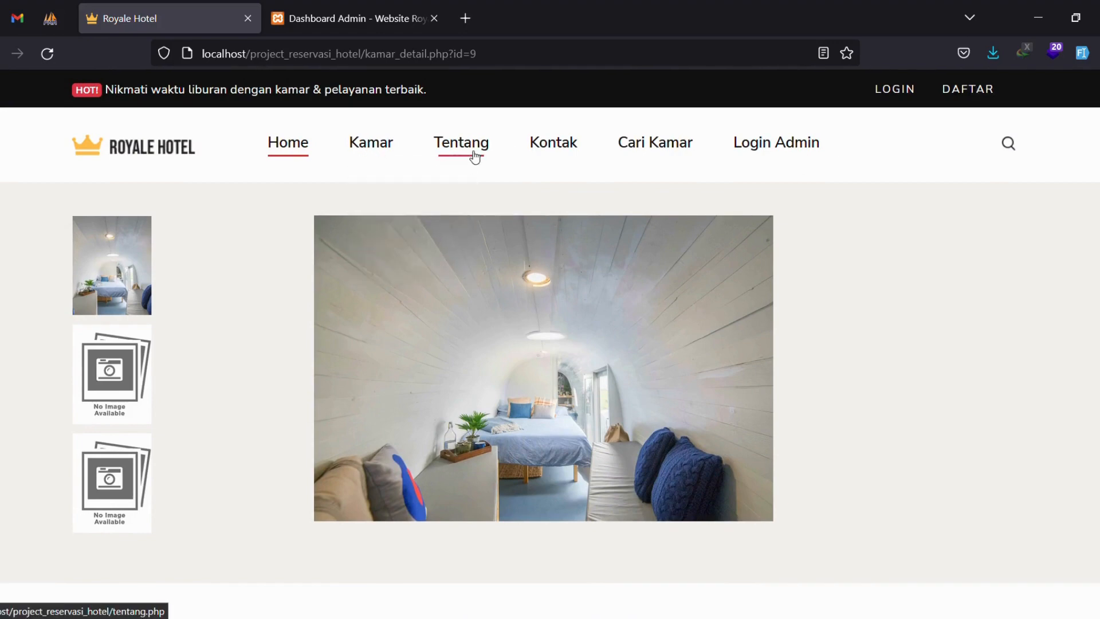
Search for rooms from 9 to 10 January 2023 for 2 adults.
left_click(670, 138)
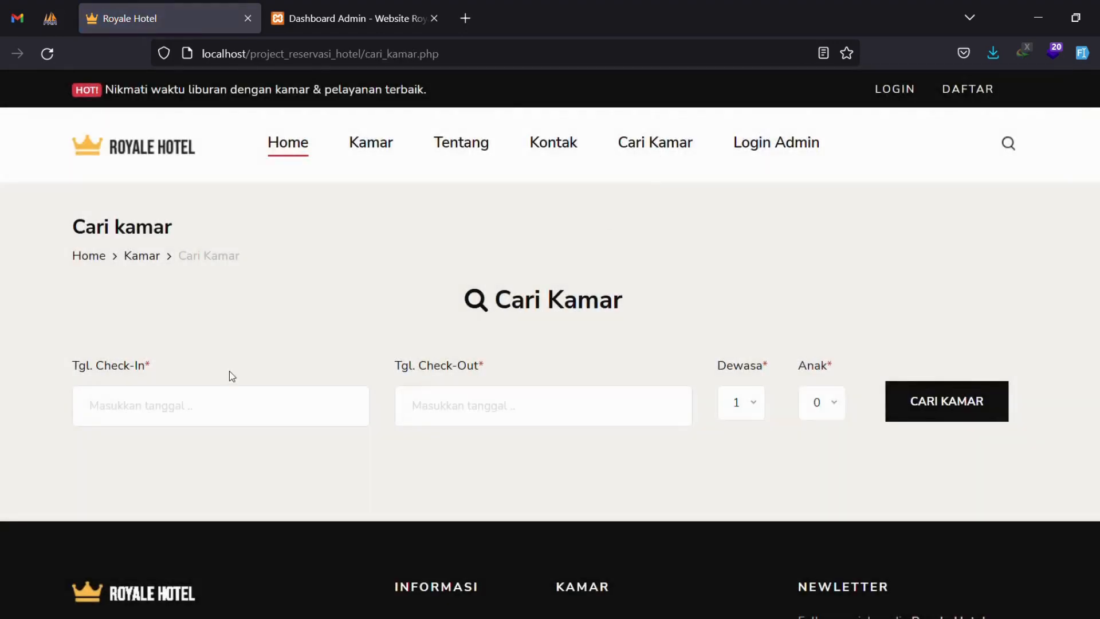
left_click(235, 403)
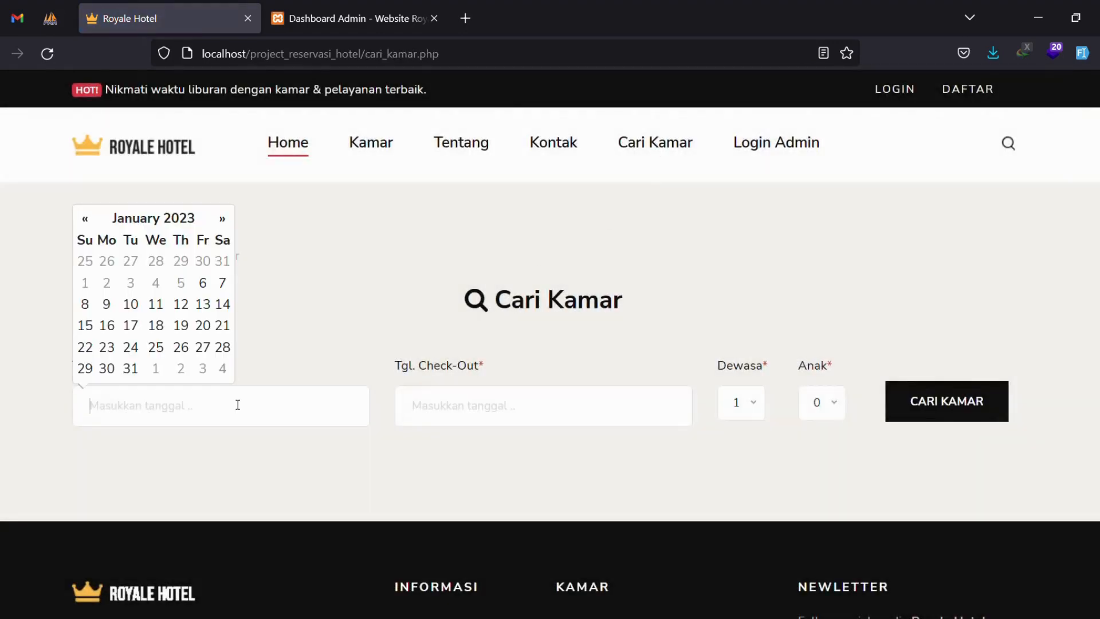
left_click(107, 304)
left_click(466, 406)
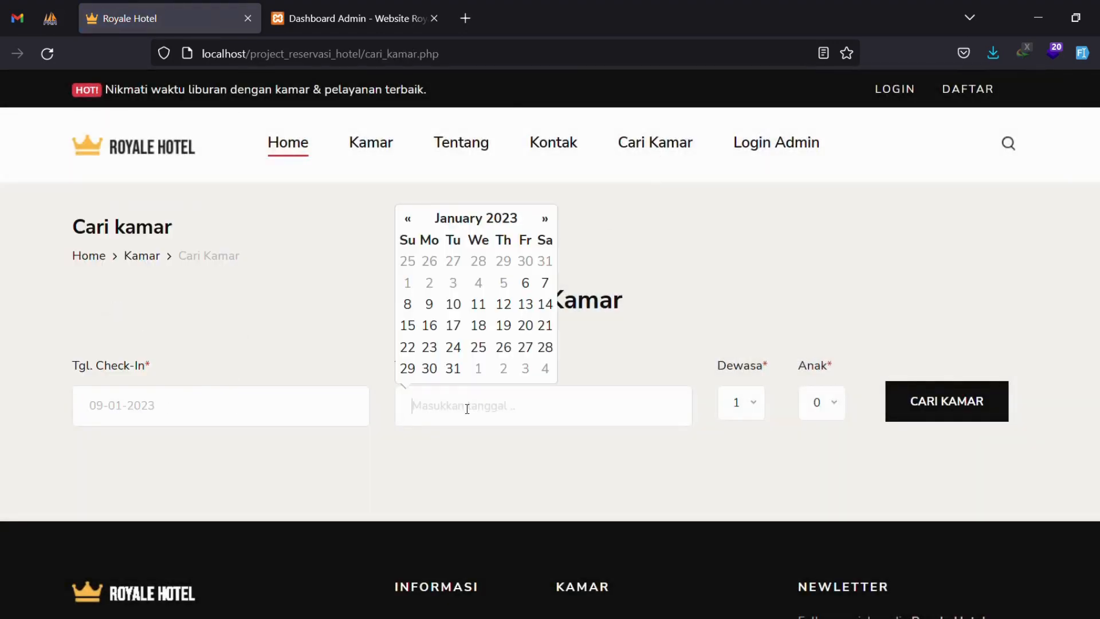
left_click(454, 305)
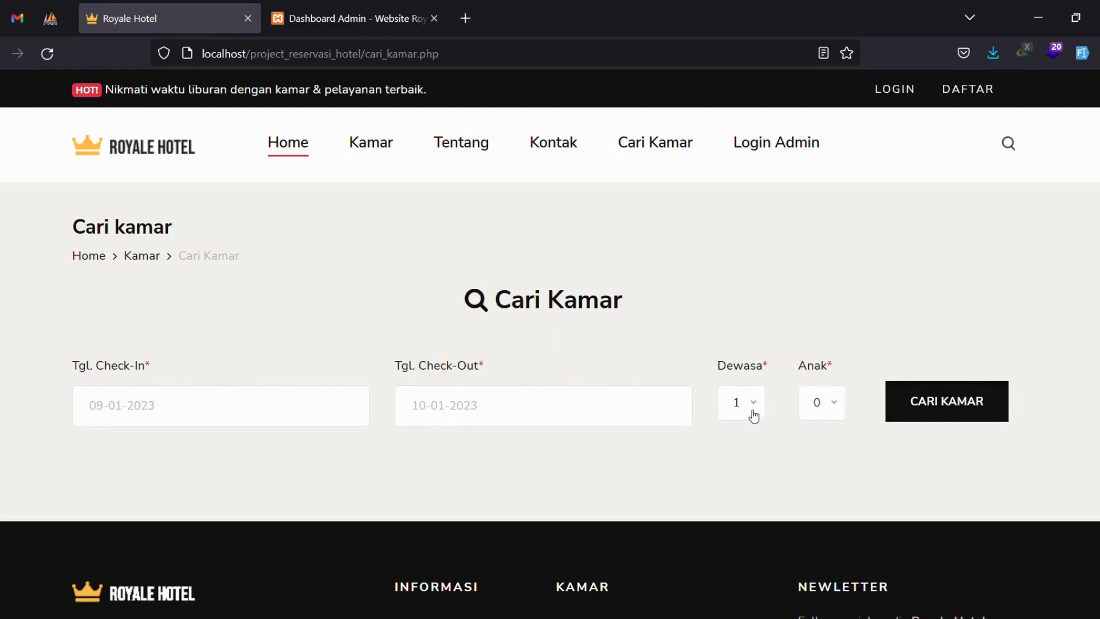
left_click(751, 410)
left_click(742, 467)
left_click(897, 420)
Open Single Economic Delux from the search results in a new tab.
scroll(662, 340, "down", 6)
left_click_drag(395, 260, 576, 273)
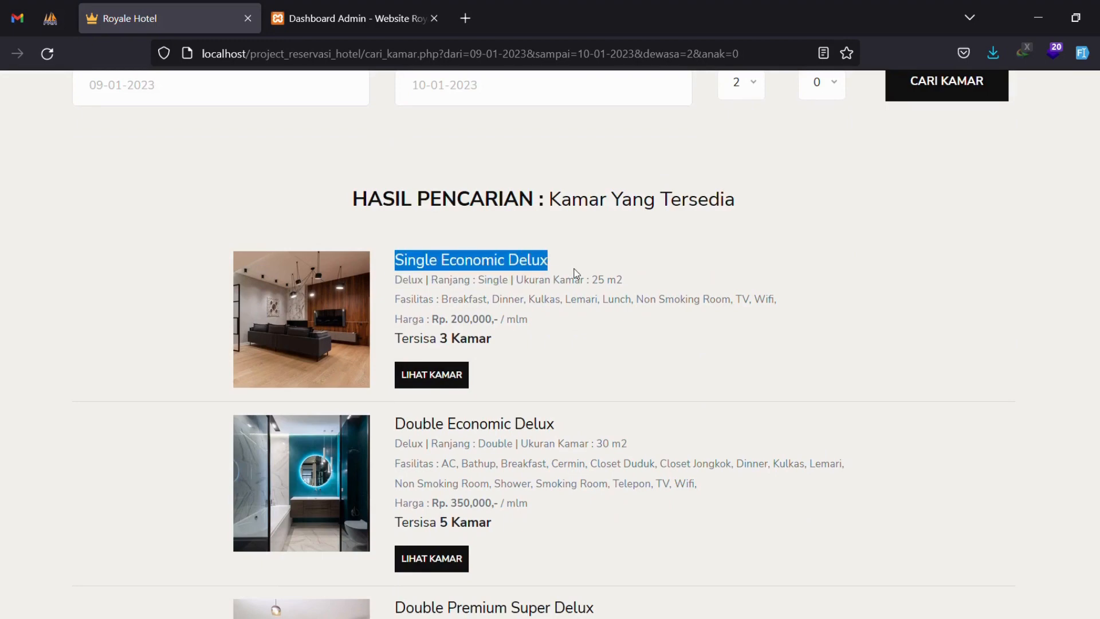
left_click(576, 273)
left_click(427, 375)
scroll(447, 367, "down", 4)
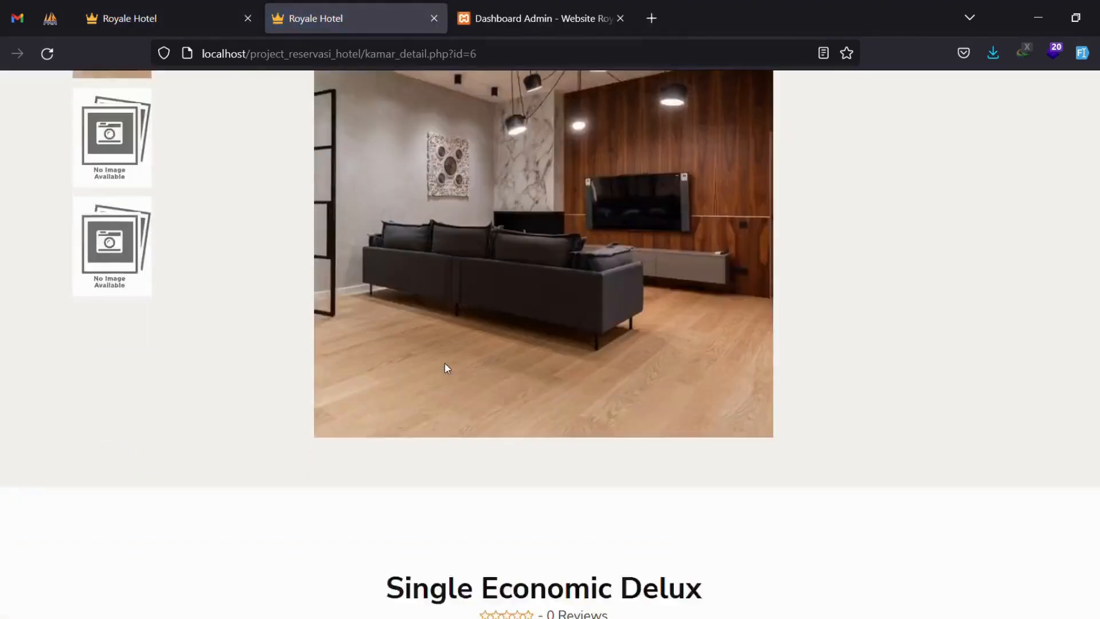
scroll(447, 370, "down", 7)
Check Single Economic Delux availability for 09-01-2023 to 10-01-2023 with 2 adults.
left_click(510, 447)
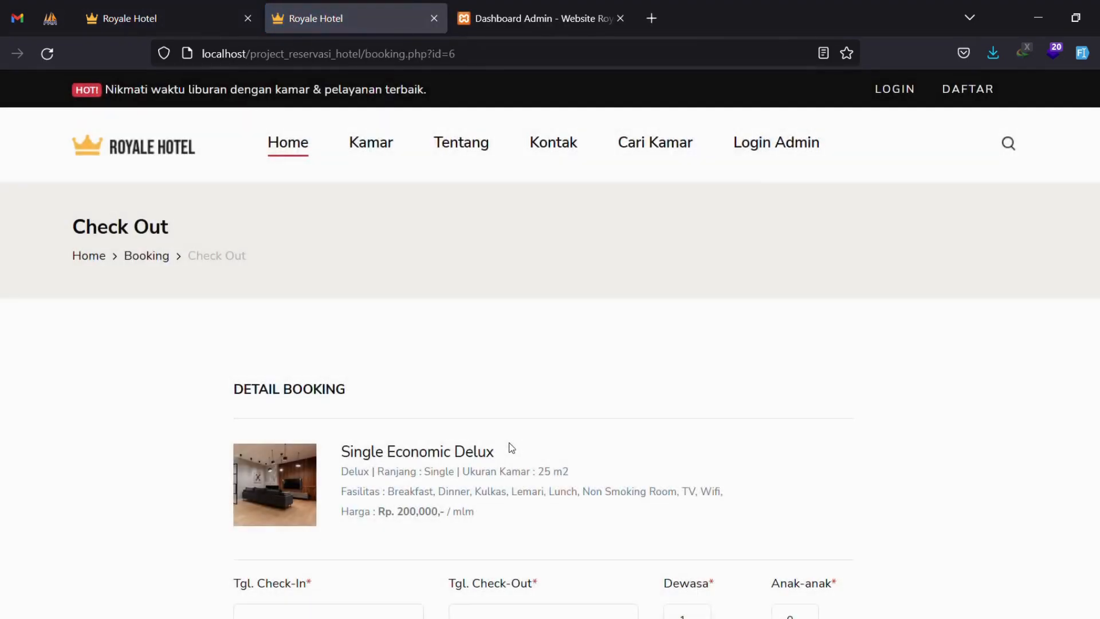
scroll(508, 443, "down", 5)
left_click(356, 386)
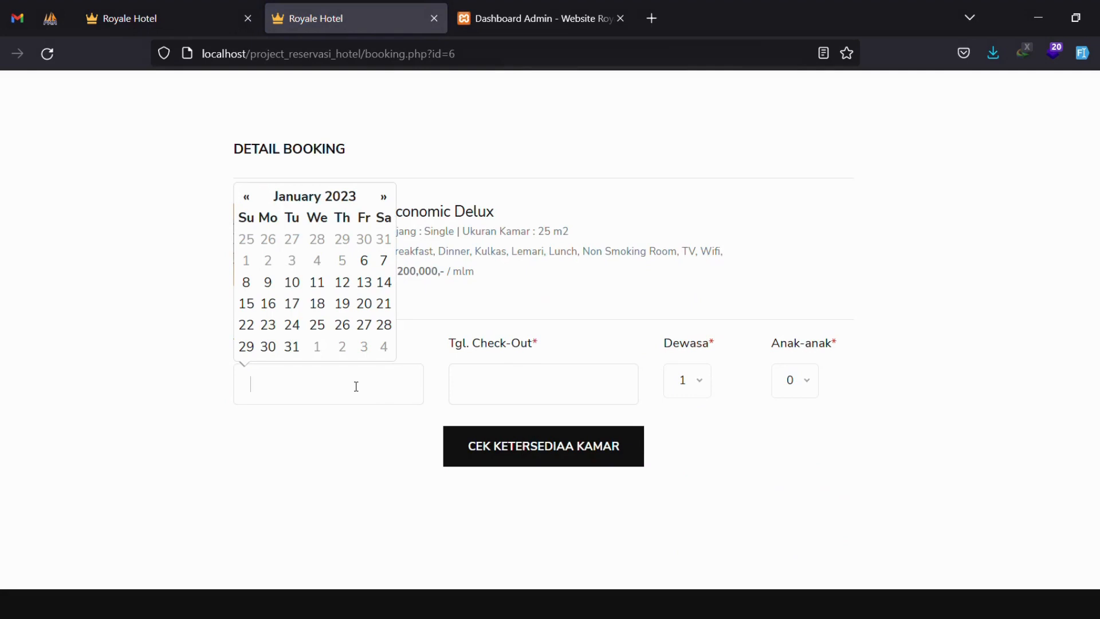
left_click(268, 283)
left_click(491, 385)
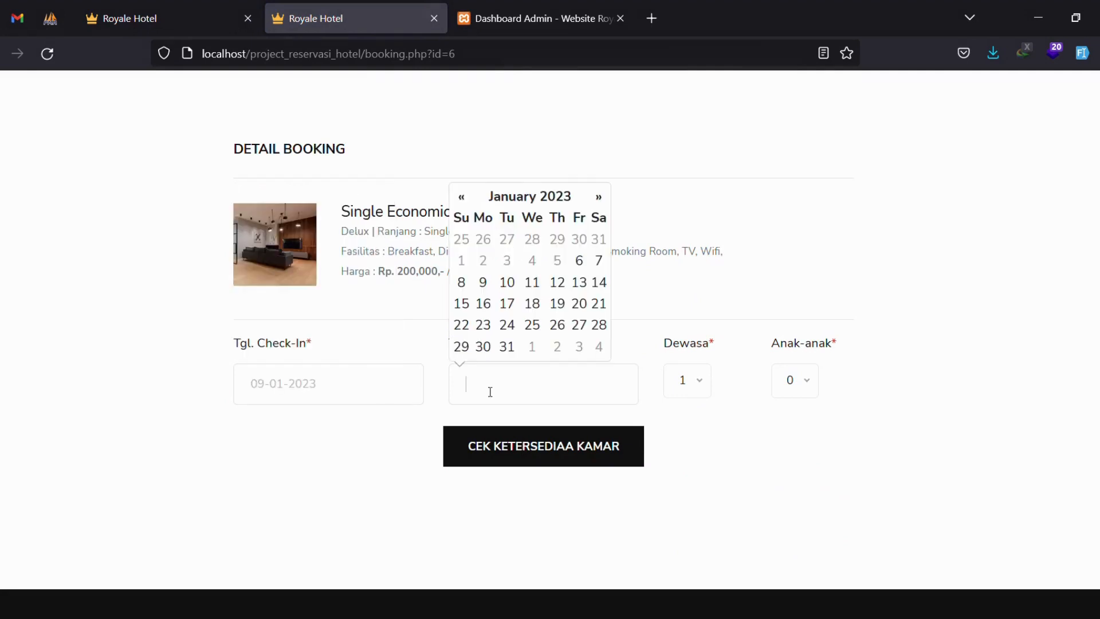
left_click(507, 283)
left_click(696, 382)
left_click(693, 450)
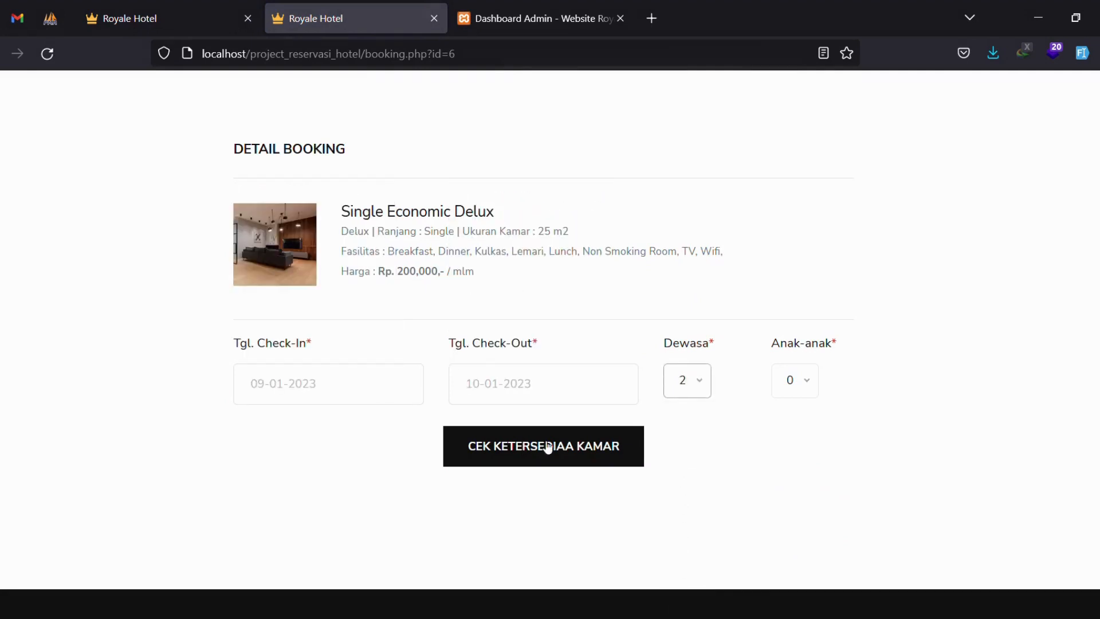
left_click(548, 448)
Highlight the room-available message and proceed to checkout.
left_click_drag(334, 404, 777, 416)
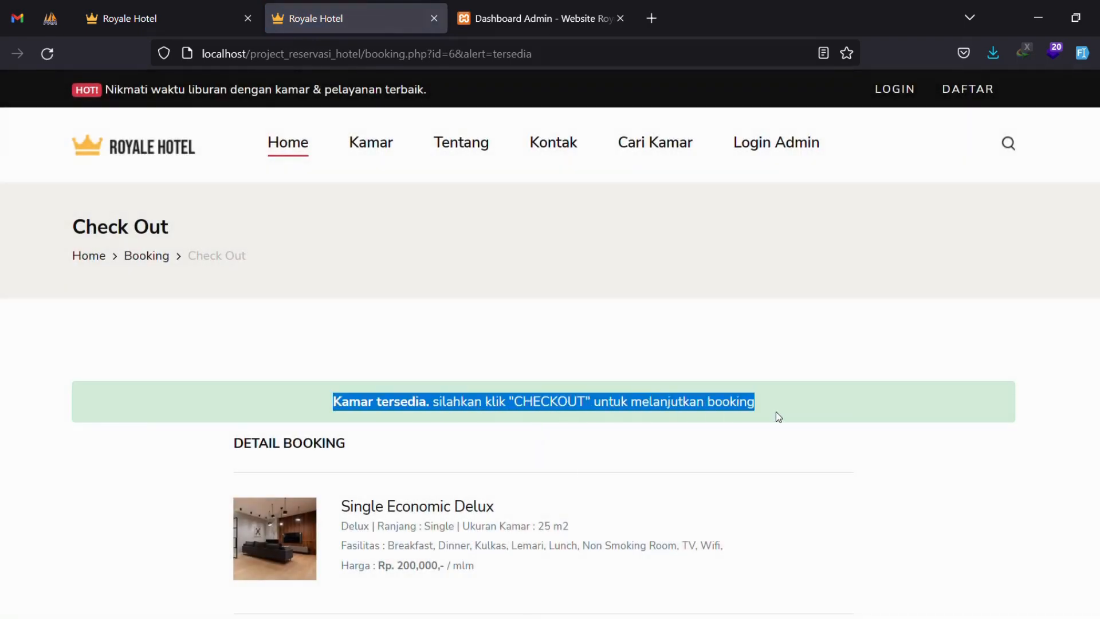
left_click(778, 417)
scroll(756, 401, "down", 5)
left_click(543, 498)
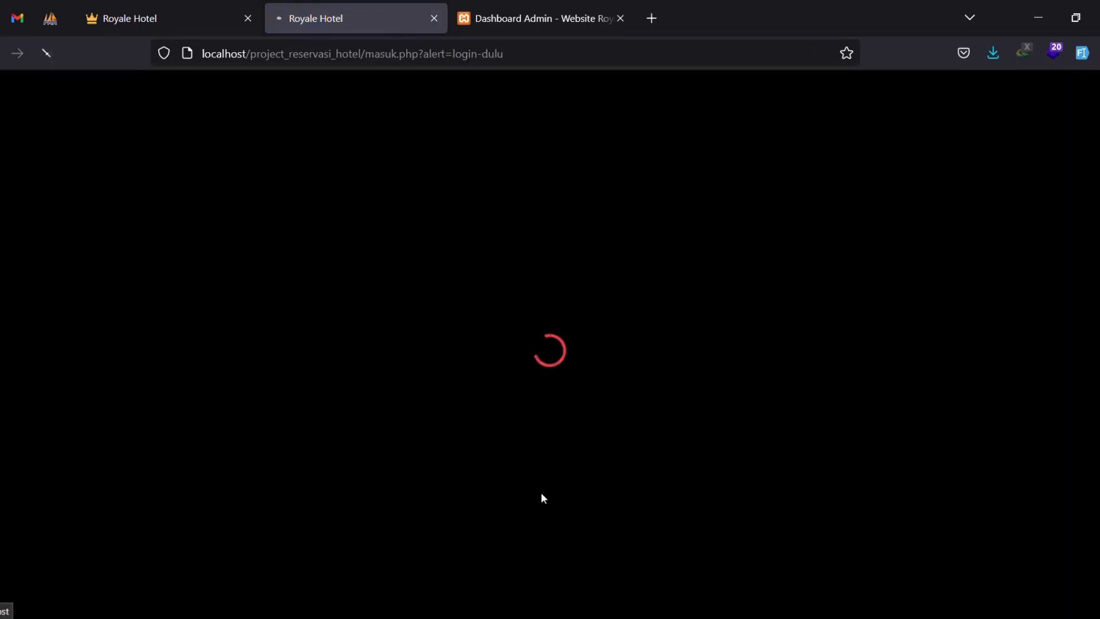
Open the customer registration form via 'Klik Di Sini' on the login page.
left_click_drag(420, 405, 683, 411)
left_click(683, 410)
scroll(708, 400, "down", 3)
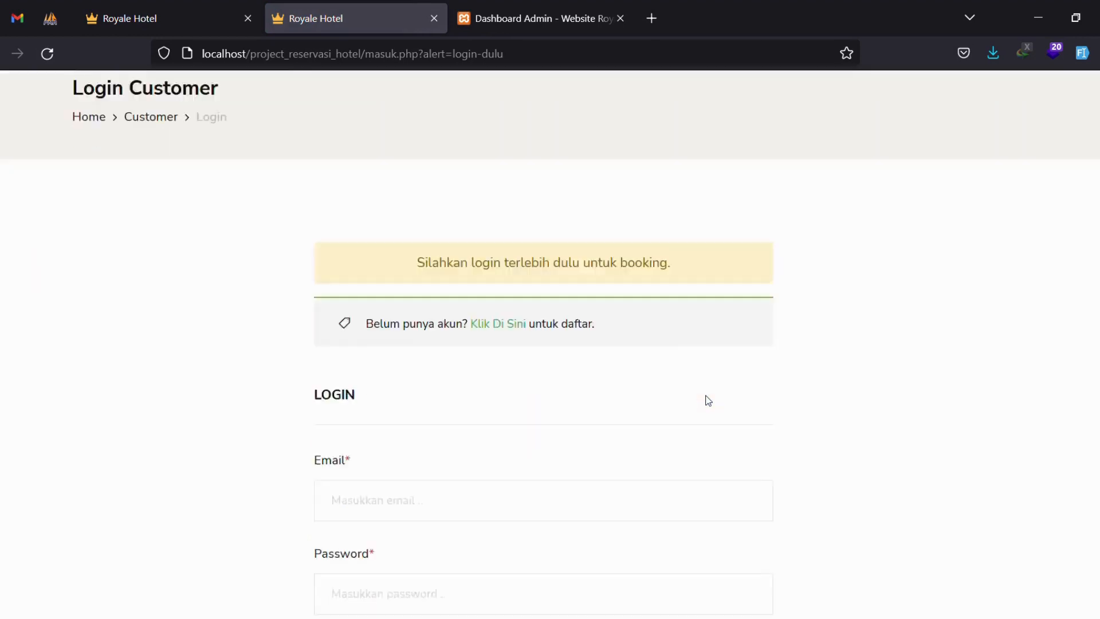
scroll(708, 401, "down", 2)
left_click_drag(382, 231, 479, 232)
left_click(480, 227)
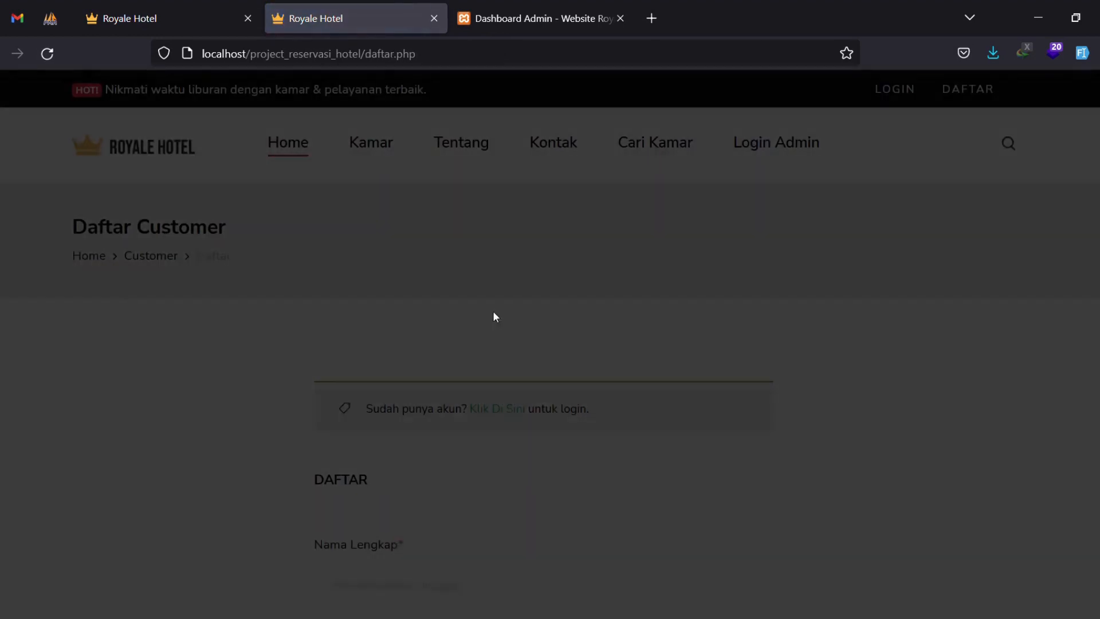
scroll(473, 430, "down", 5)
scroll(472, 429, "down", 1)
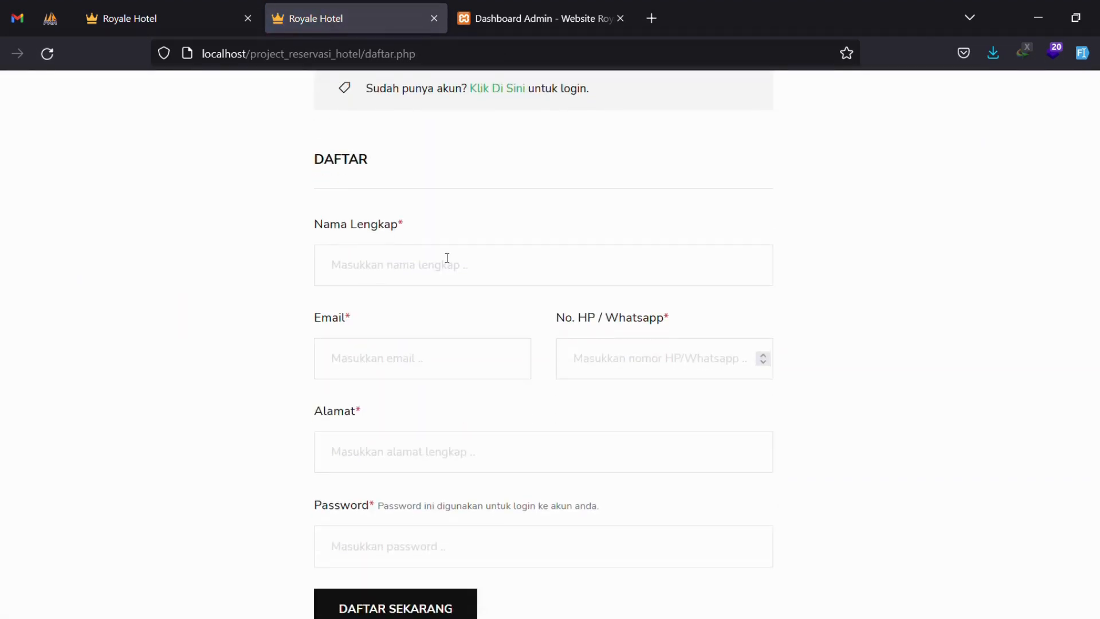
Fill in the customer's name, e-mail, phone, address and password, then submit DAFTAR SEKARANG.
left_click(472, 284)
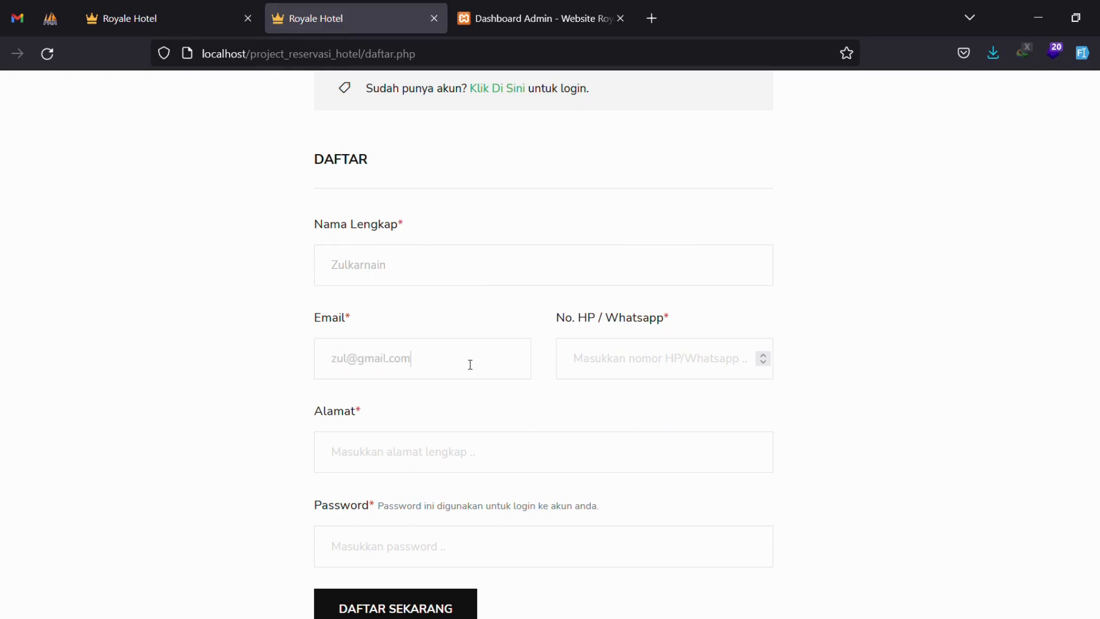
key("Tab")
type("0")
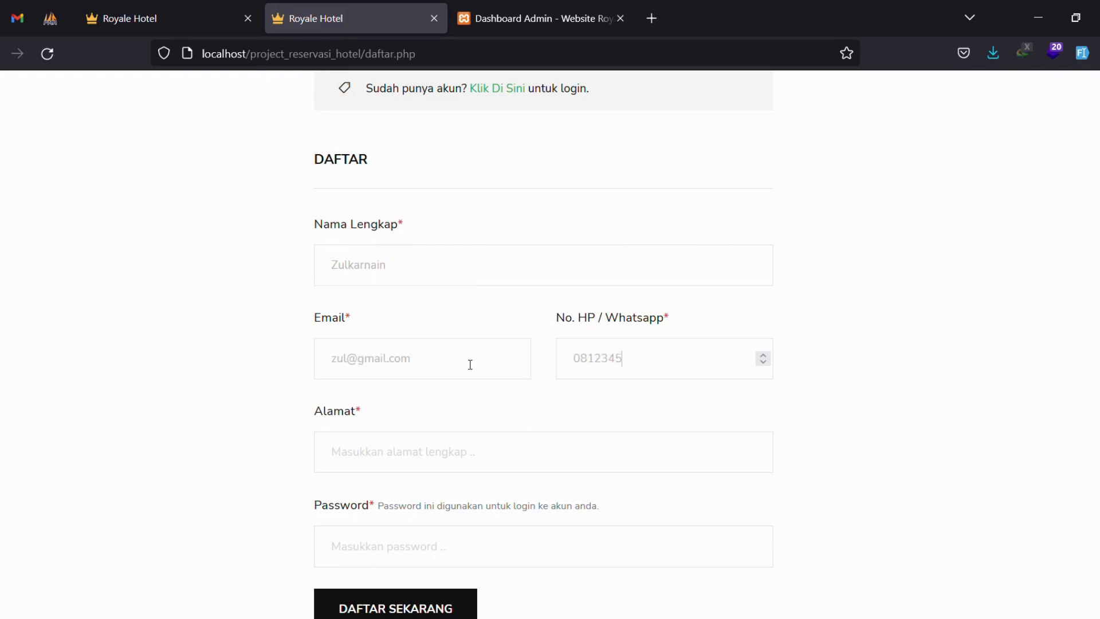
type("jalan merdeka barat")
scroll(372, 463, "down", 3)
left_click(404, 403)
type("1")
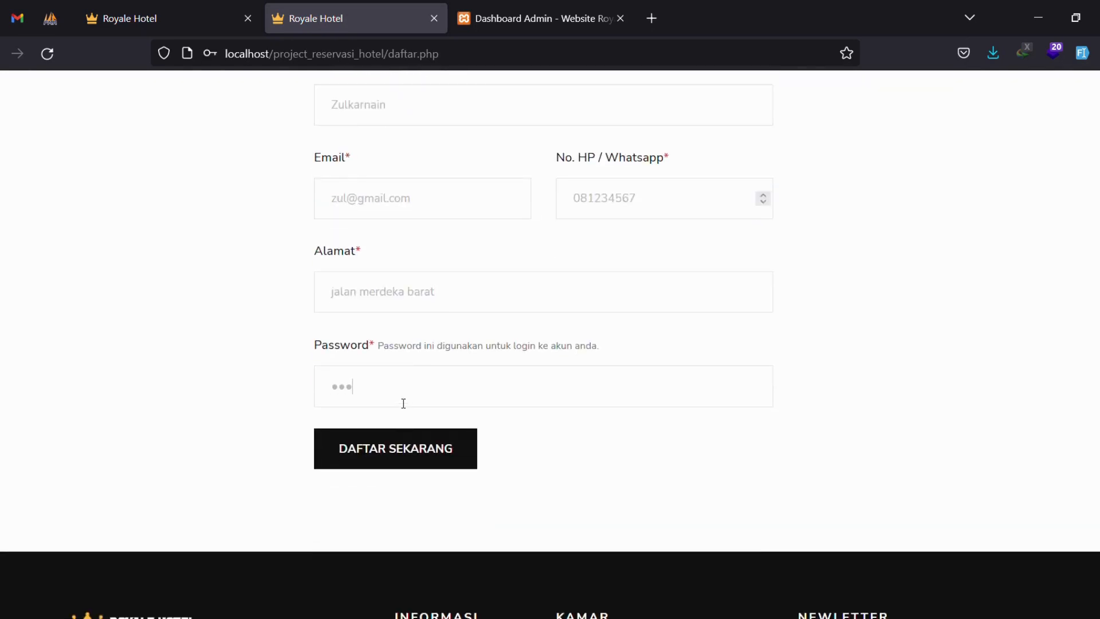
left_click(395, 450)
Log in with the new account's e-mail and password.
left_click_drag(415, 398, 678, 398)
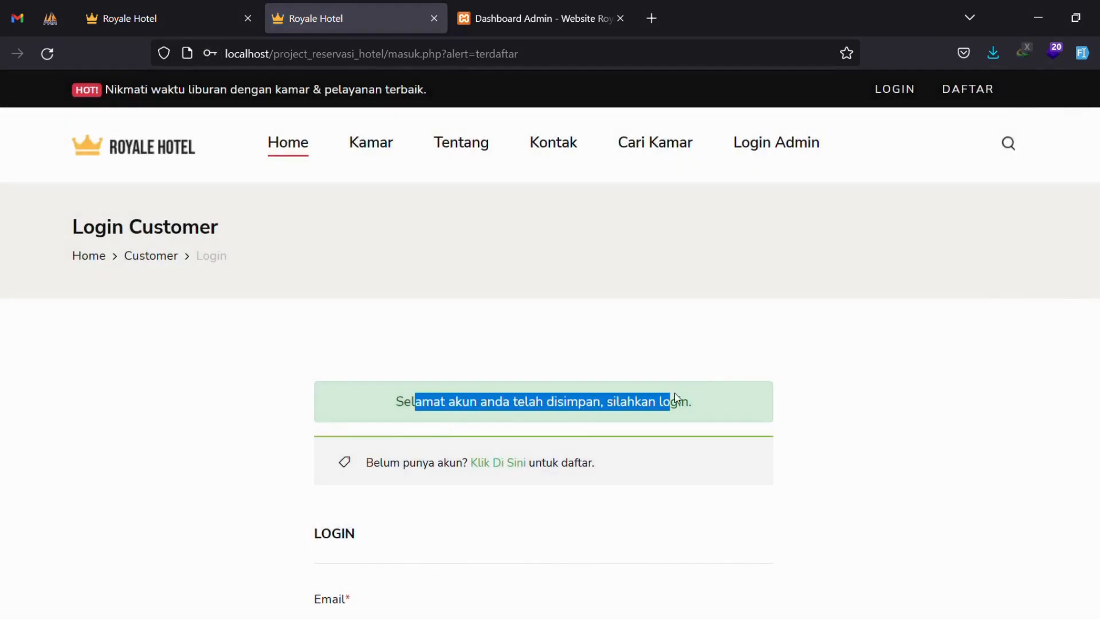
scroll(703, 385, "down", 2)
scroll(703, 385, "down", 3)
left_click(385, 393)
type("zul")
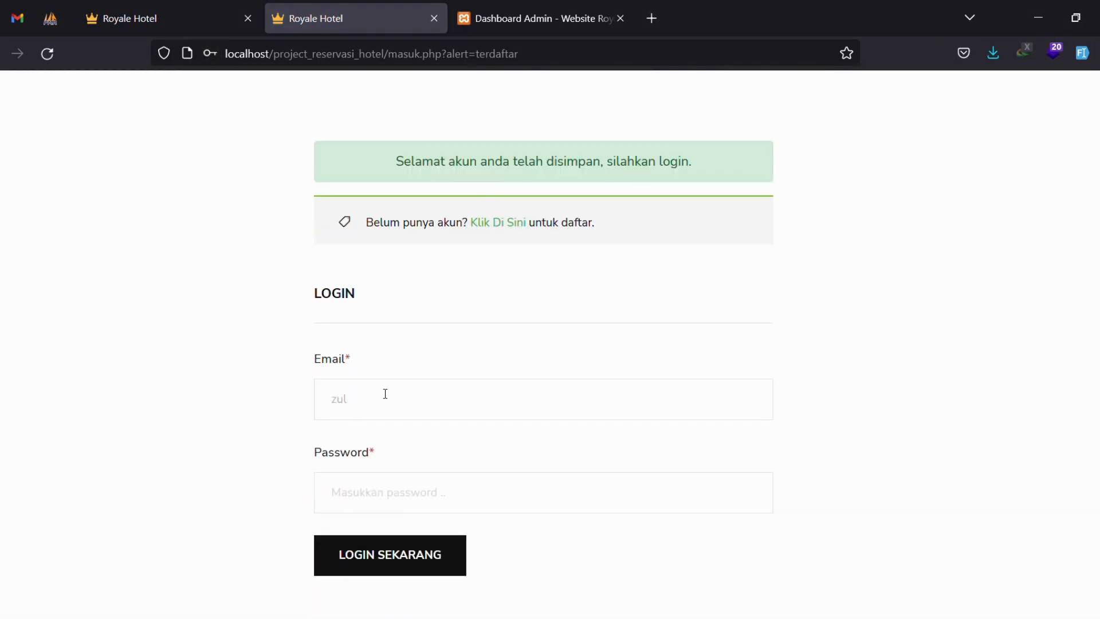
type("1")
left_click(382, 572)
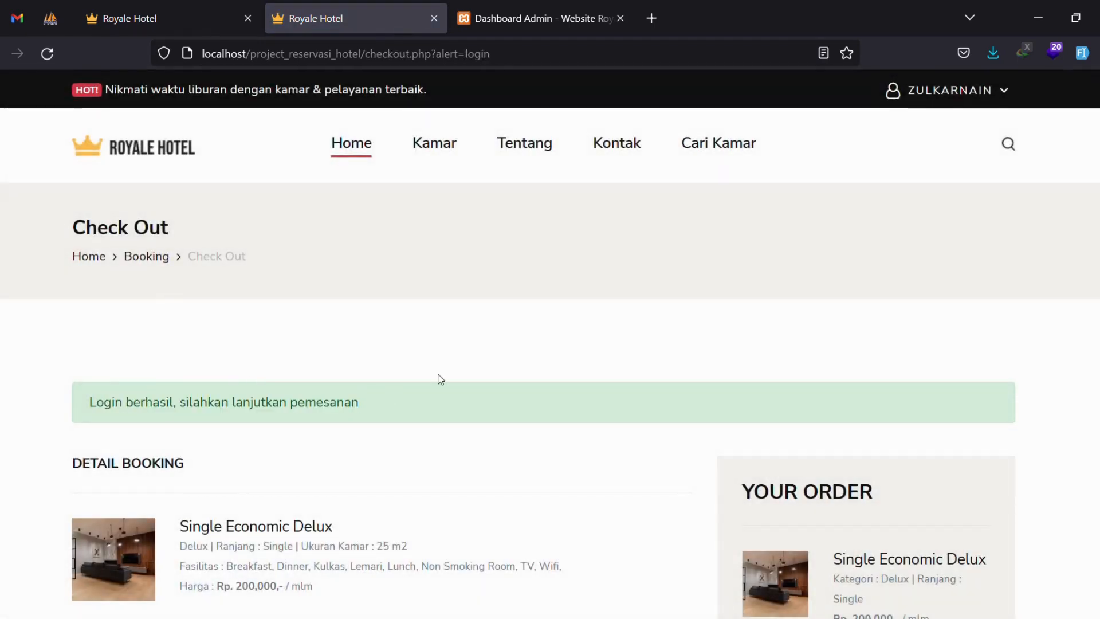
Review the booked room name, the order summary's room details and the length of stay.
scroll(440, 378, "down", 4)
left_click_drag(190, 287, 349, 289)
left_click(412, 291)
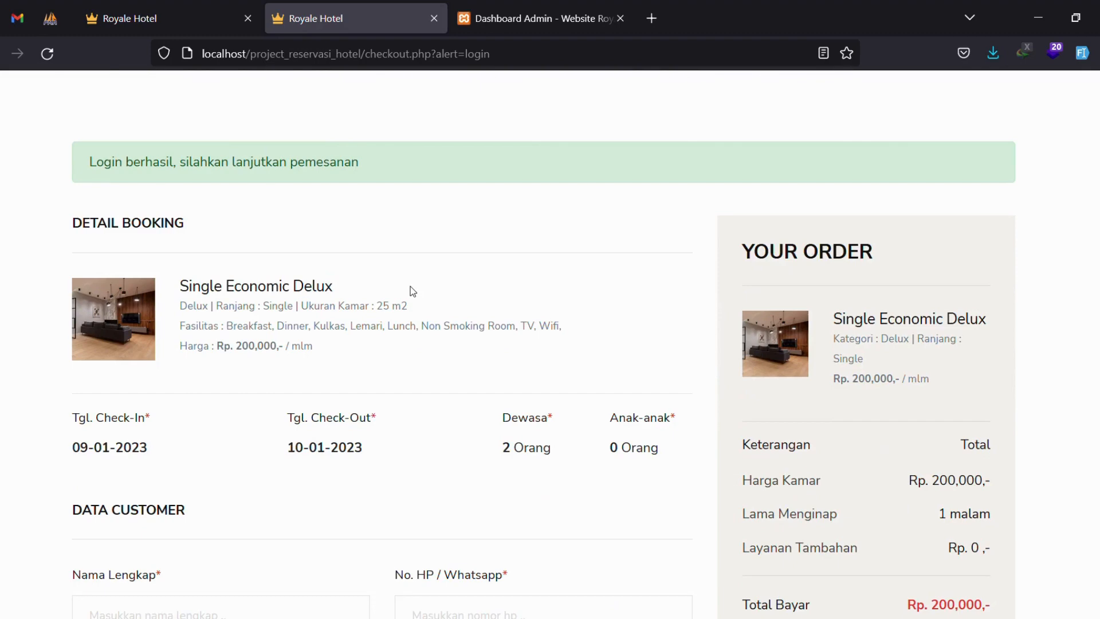
scroll(411, 291, "down", 1)
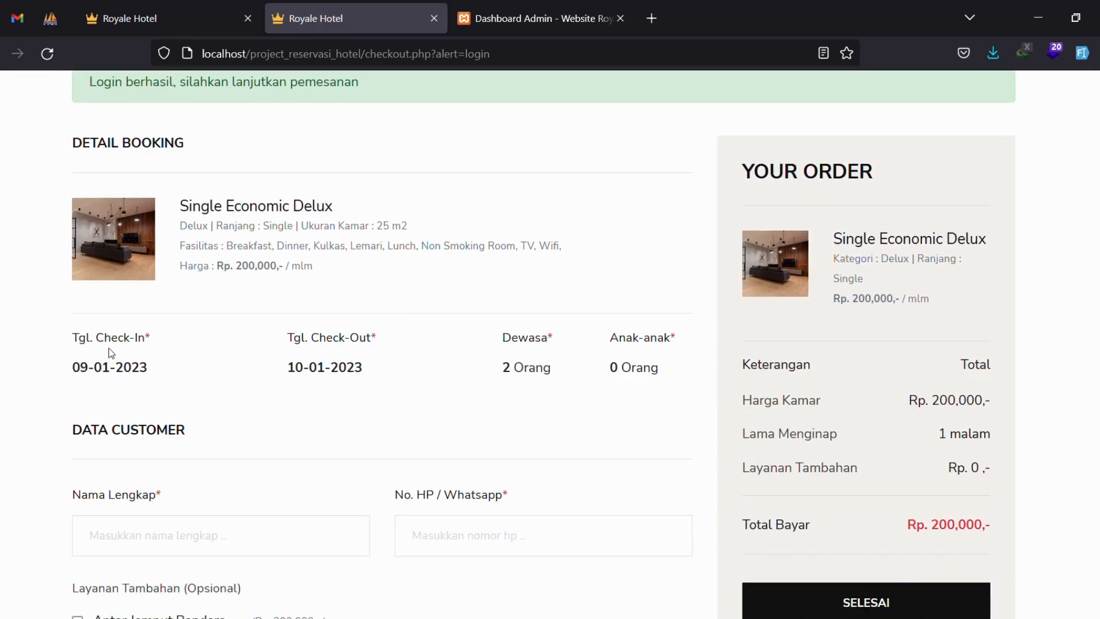
scroll(611, 366, "down", 2)
scroll(838, 216, "up", 2)
left_click_drag(803, 197, 917, 336)
left_click(864, 383)
left_click_drag(742, 434, 850, 434)
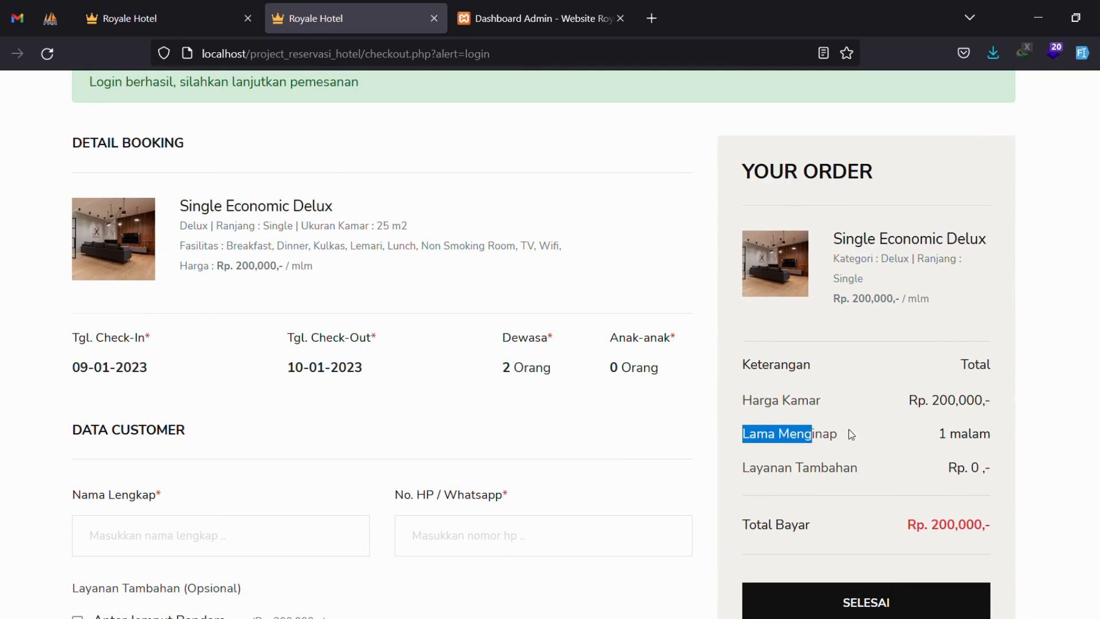
left_click(917, 458)
left_click_drag(747, 467, 980, 467)
left_click(935, 465)
scroll(682, 342, "down", 3)
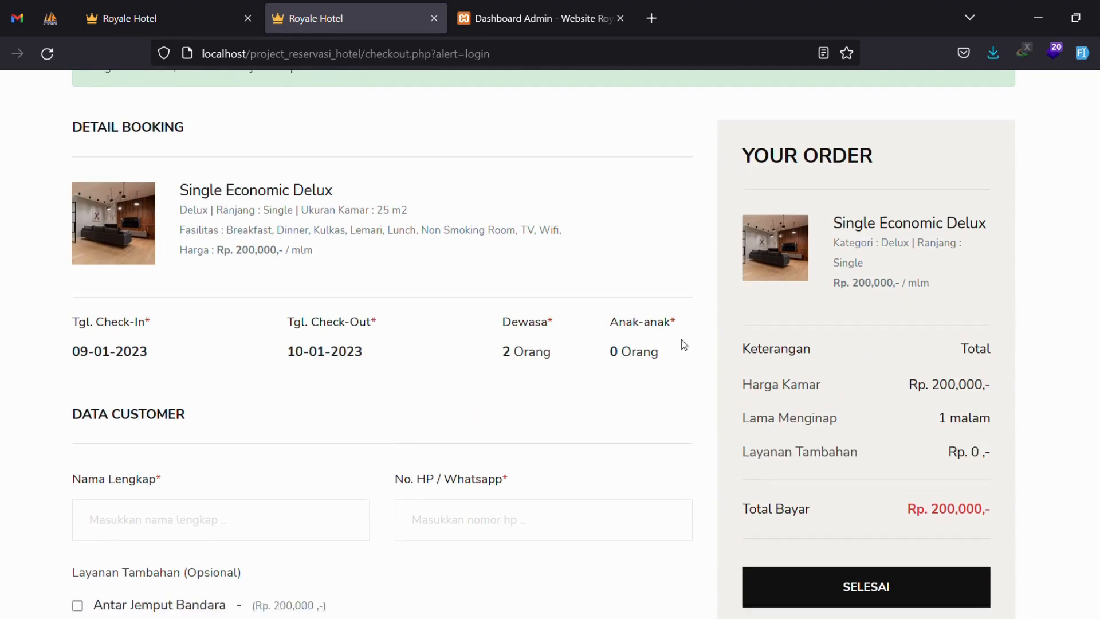
Add Antar Jemput Bandara, Bed Extra and SPA, bringing the total to Rp. 700,000.
left_click_drag(71, 348, 266, 349)
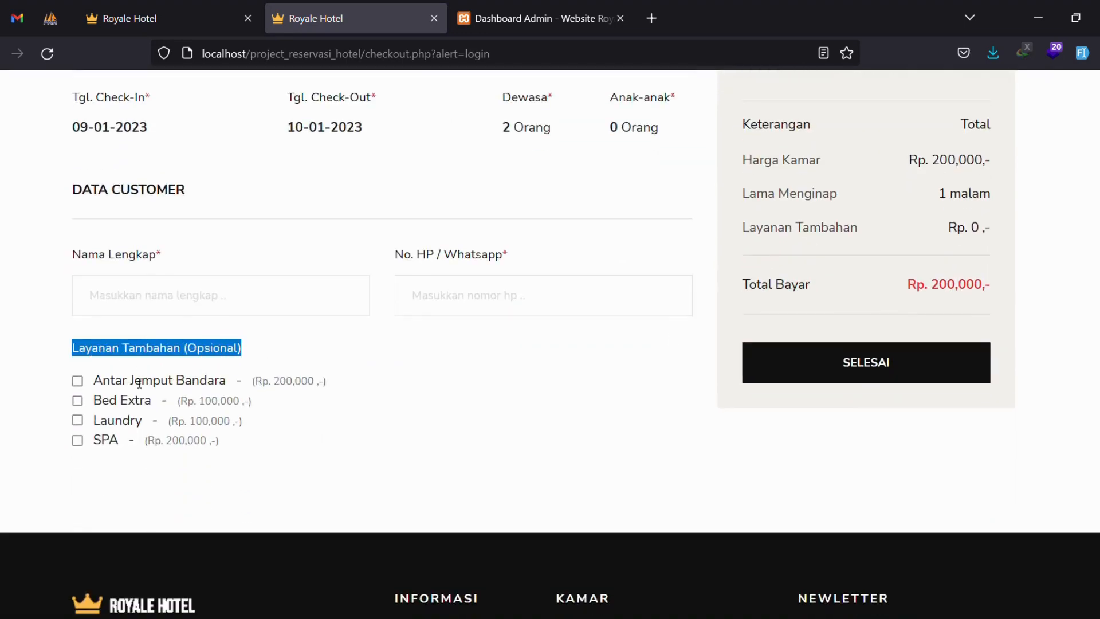
left_click(78, 381)
left_click(915, 233)
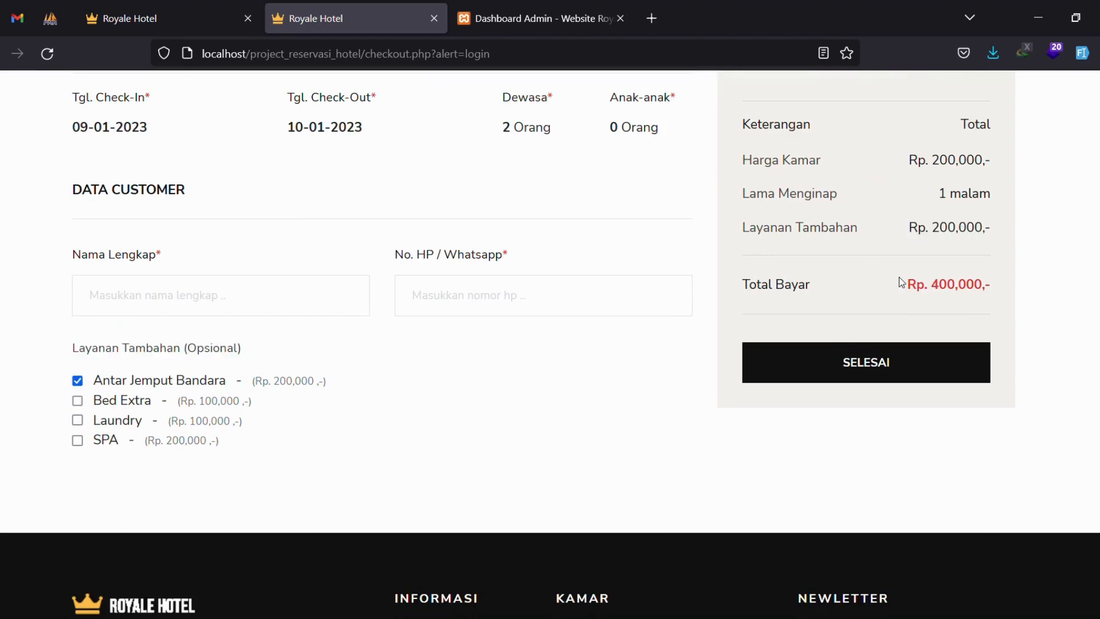
left_click(77, 402)
left_click_drag(932, 228, 988, 235)
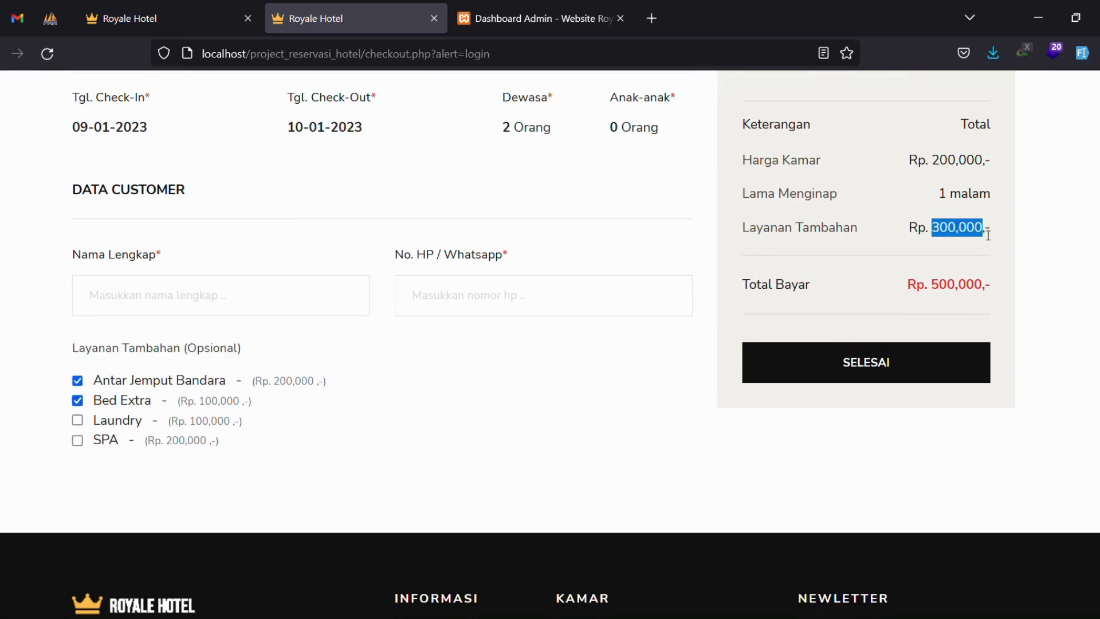
left_click(78, 440)
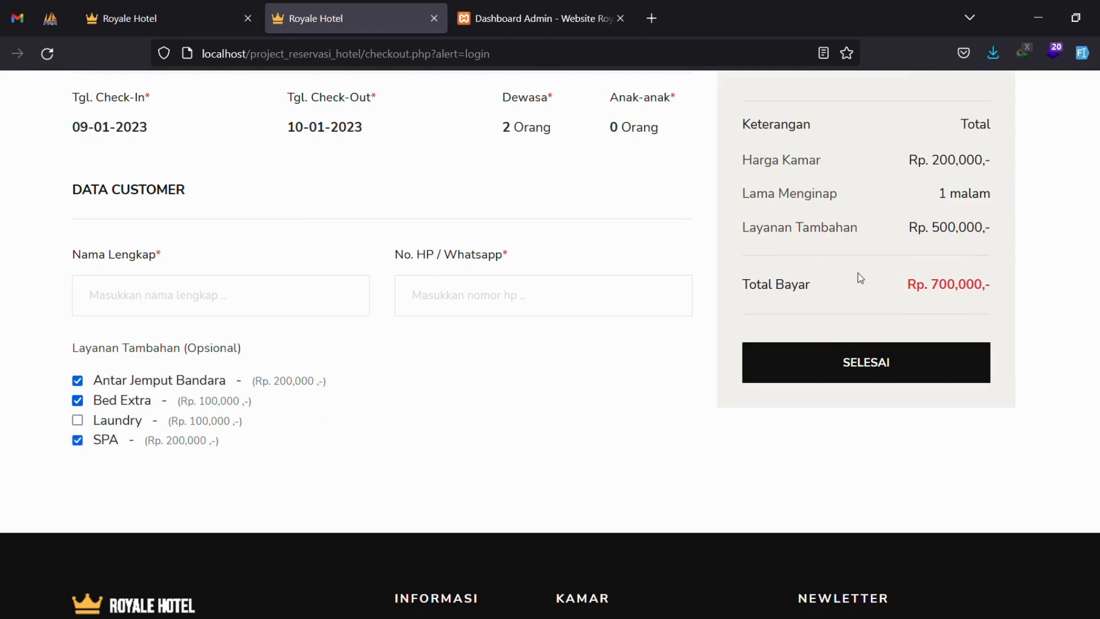
left_click_drag(933, 228, 909, 228)
left_click(949, 235)
scroll(894, 210, "up", 4)
scroll(876, 210, "down", 3)
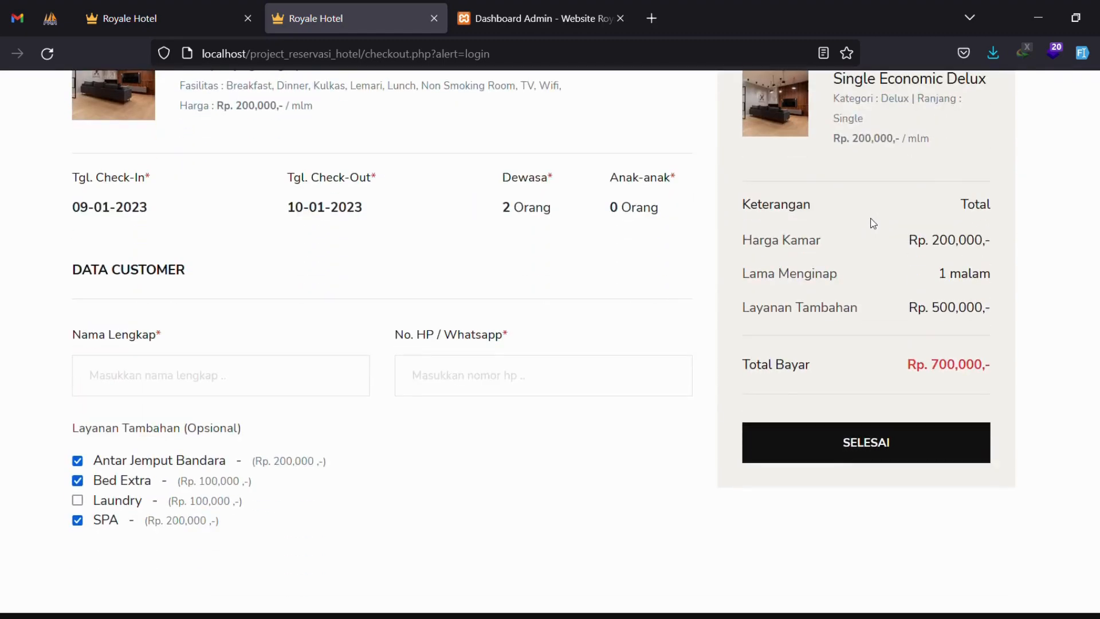
Fill in the guest's name and phone number.
left_click(287, 386)
type("Z")
type("08123454")
scroll(845, 424, "up", 3)
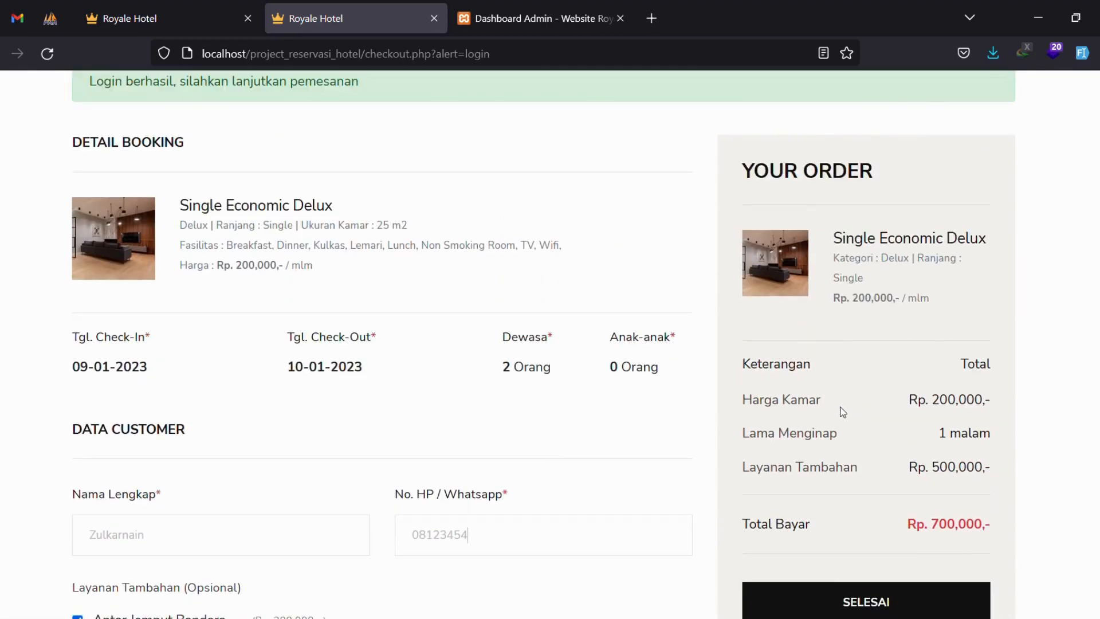
scroll(834, 393, "down", 3)
Place the booking order with SELESAI, creating INVOICE-006.
left_click(842, 449)
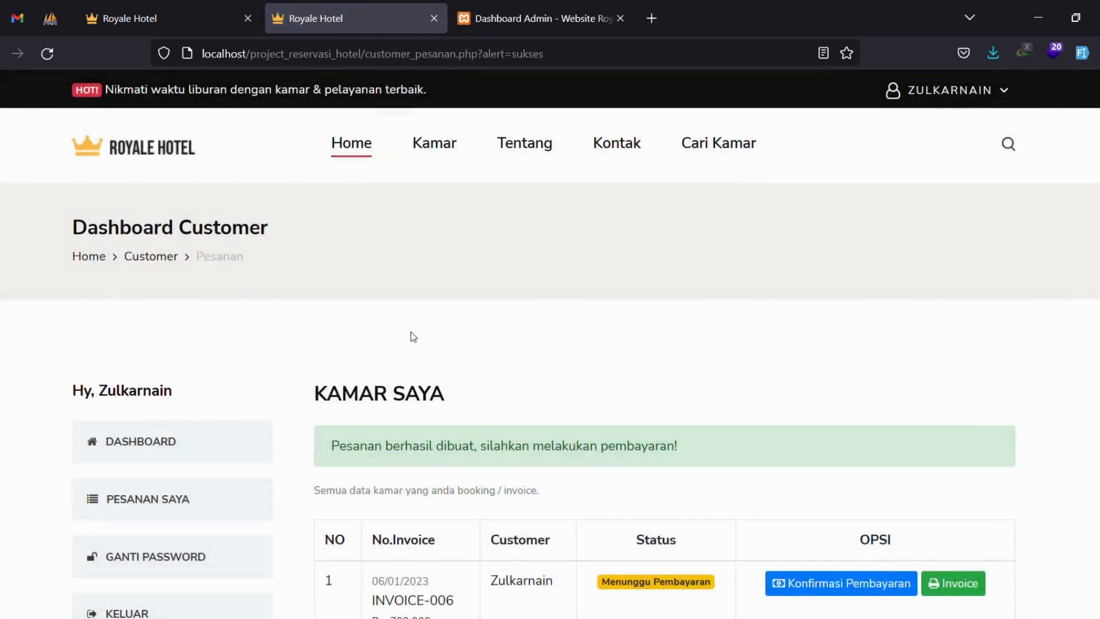
scroll(411, 333, "down", 3)
left_click_drag(332, 291, 723, 291)
left_click(734, 288)
scroll(734, 287, "up", 3)
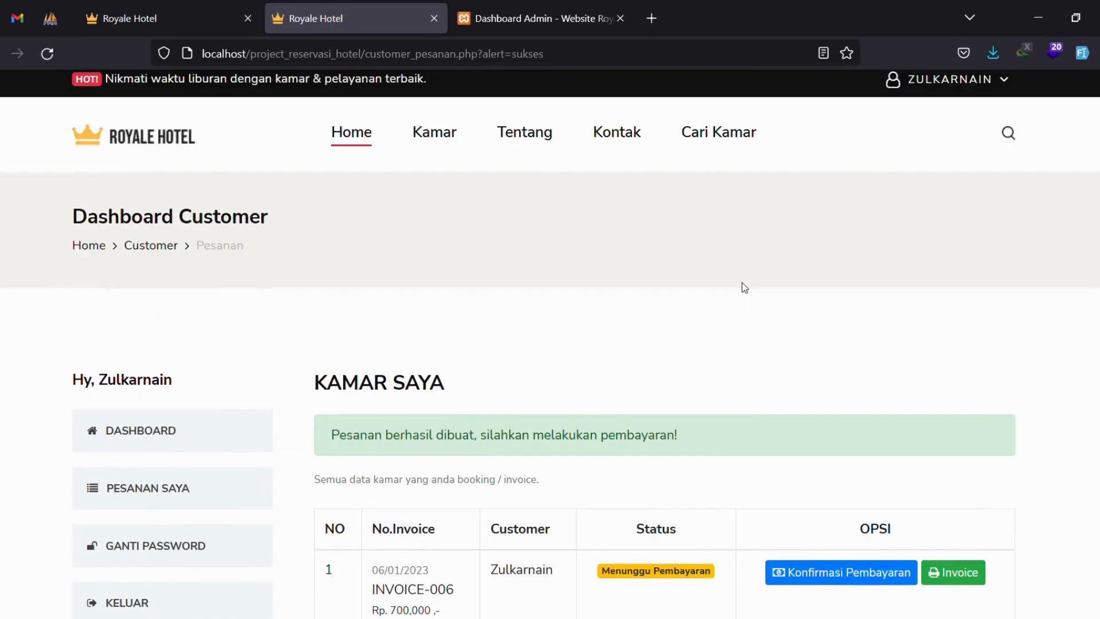
scroll(803, 370, "down", 3)
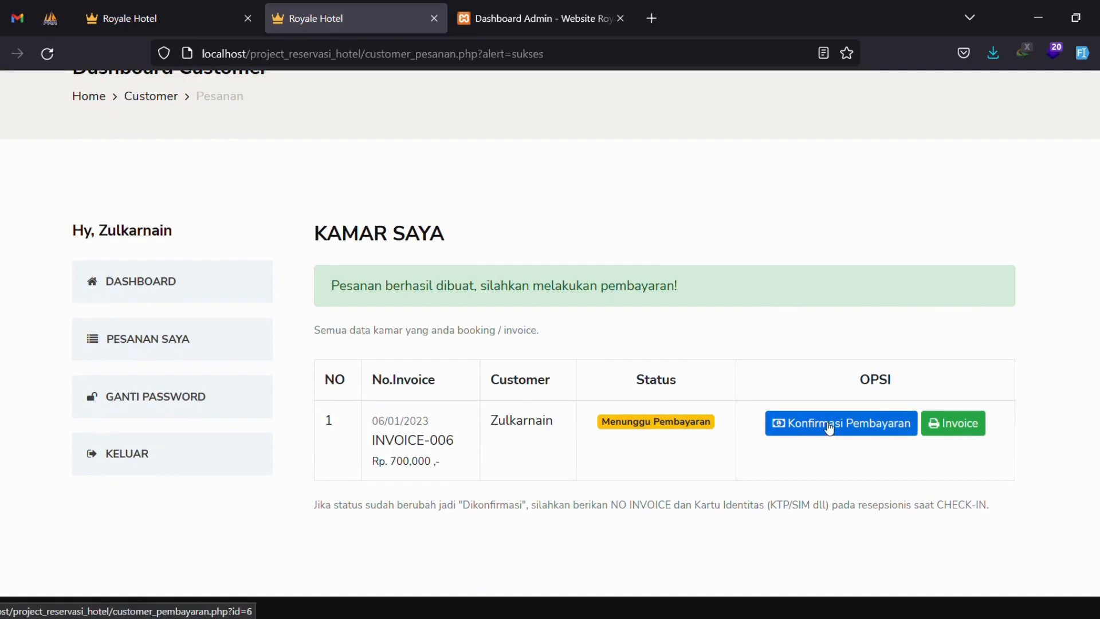
Open payment confirmation for INVOICE-006 and check its number, booking date and total.
left_click(825, 422)
scroll(823, 421, "down", 3)
left_click_drag(324, 331, 551, 334)
left_click_drag(370, 371, 609, 368)
left_click_drag(353, 411, 579, 413)
left_click_drag(464, 451, 621, 450)
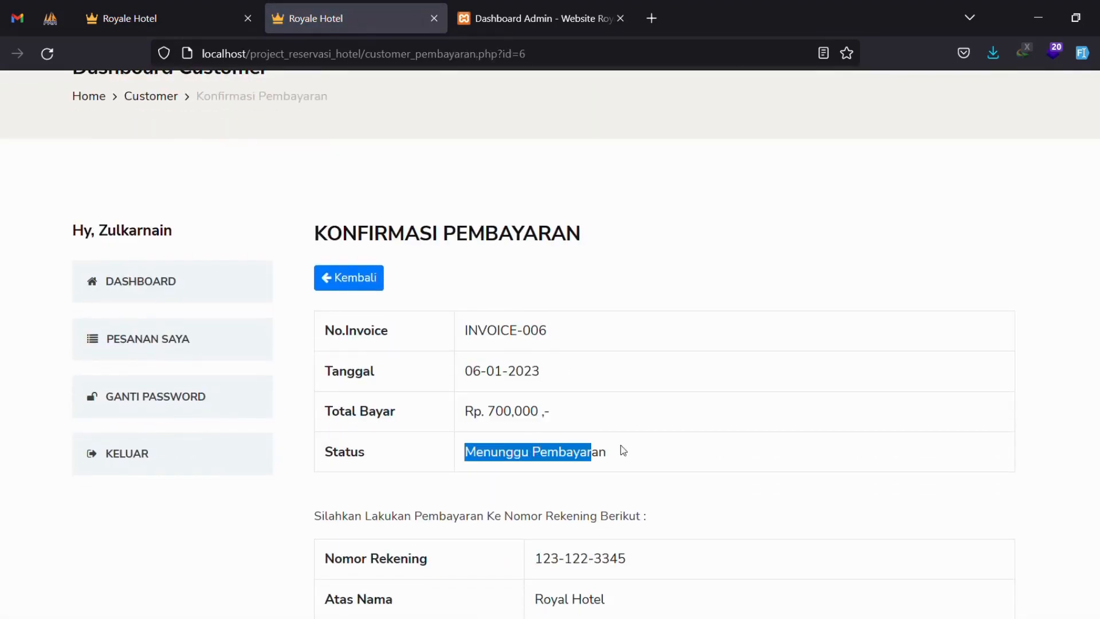
scroll(709, 359, "down", 3)
left_click_drag(365, 276, 688, 281)
left_click_drag(541, 319, 616, 393)
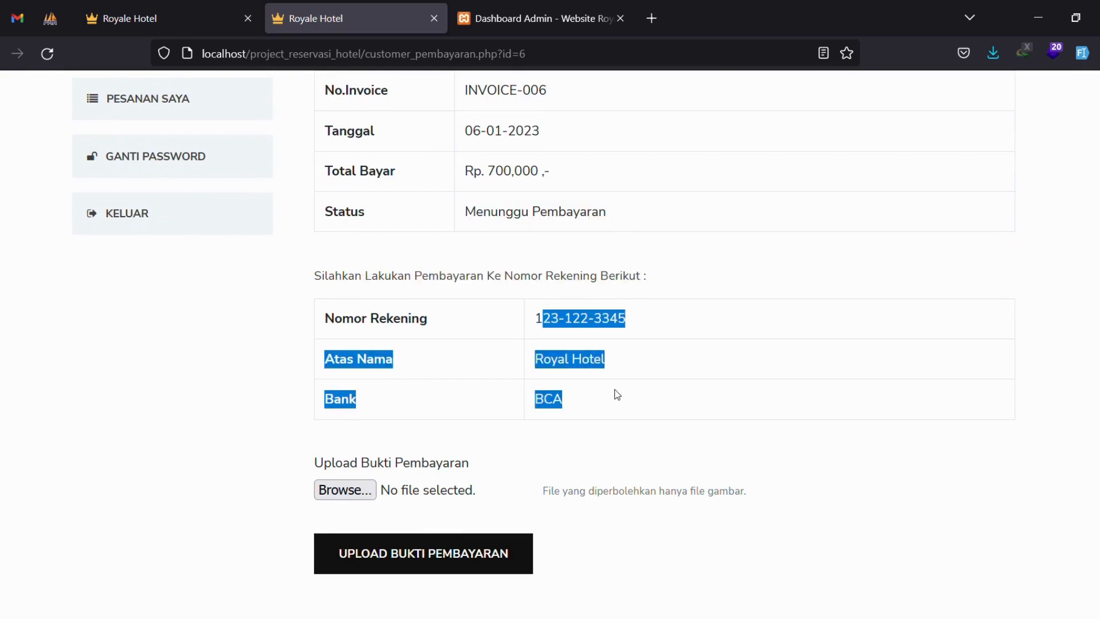
left_click(600, 417)
scroll(550, 467, "down", 3)
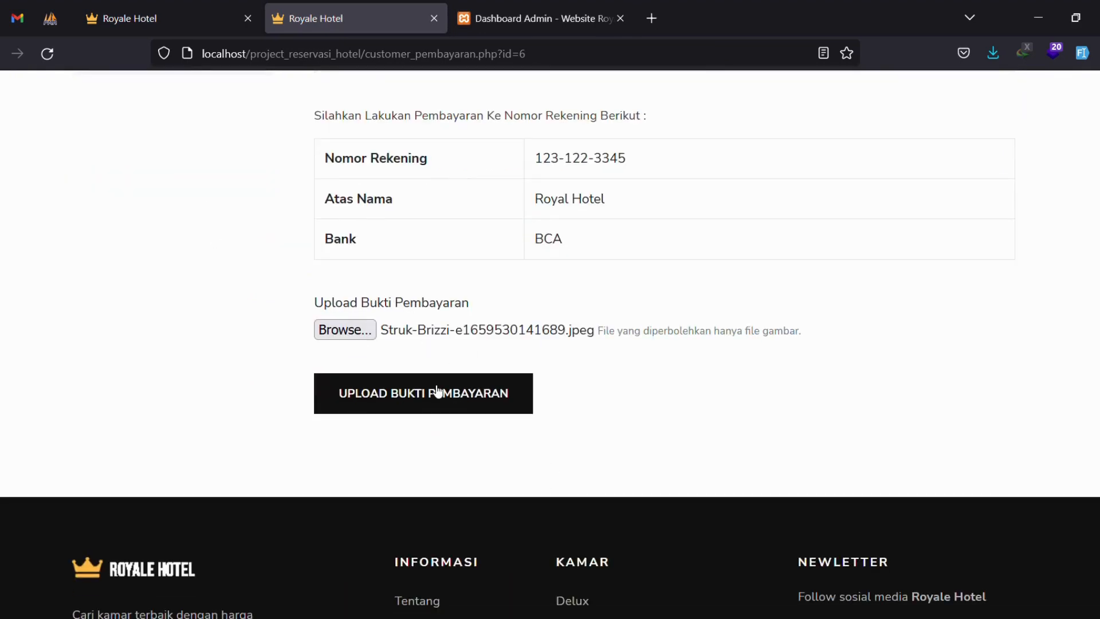
Upload the payment proof and verify the invoice's date, number and Rp. 700,000 total.
left_click(438, 392)
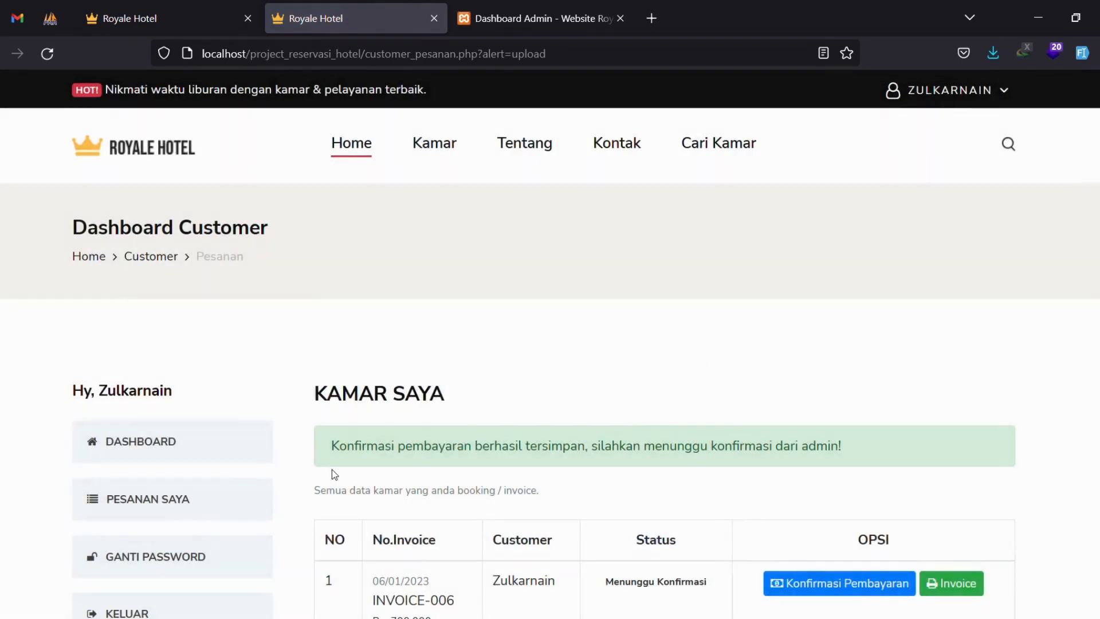
left_click_drag(332, 447, 838, 446)
scroll(764, 484, "down", 4)
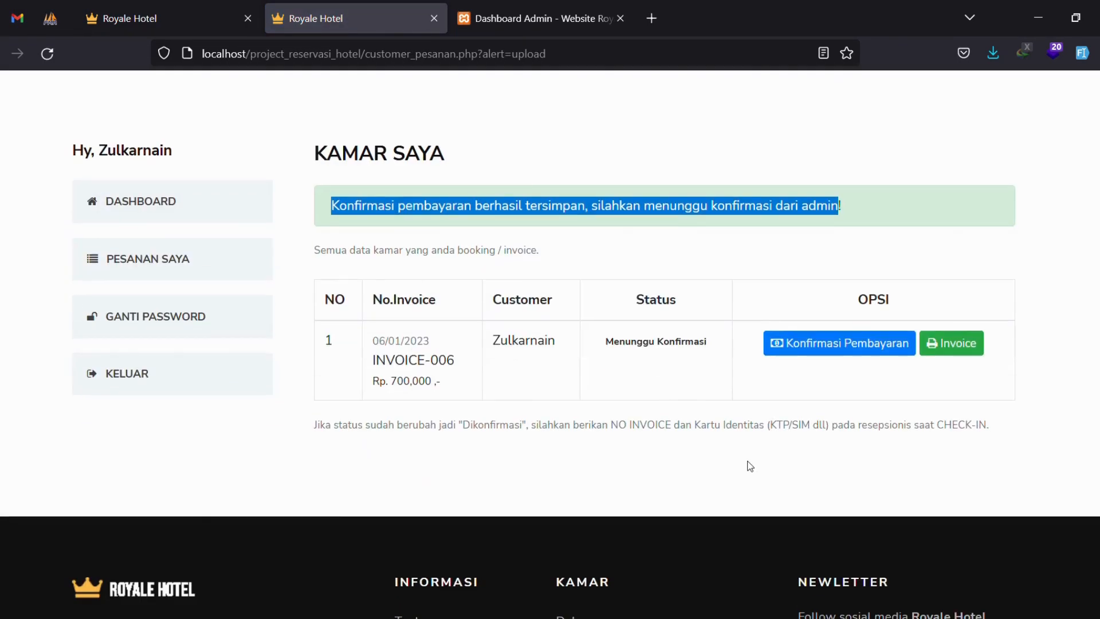
left_click_drag(372, 341, 600, 344)
left_click_drag(376, 361, 470, 364)
left_click(460, 373)
triple_click(447, 385)
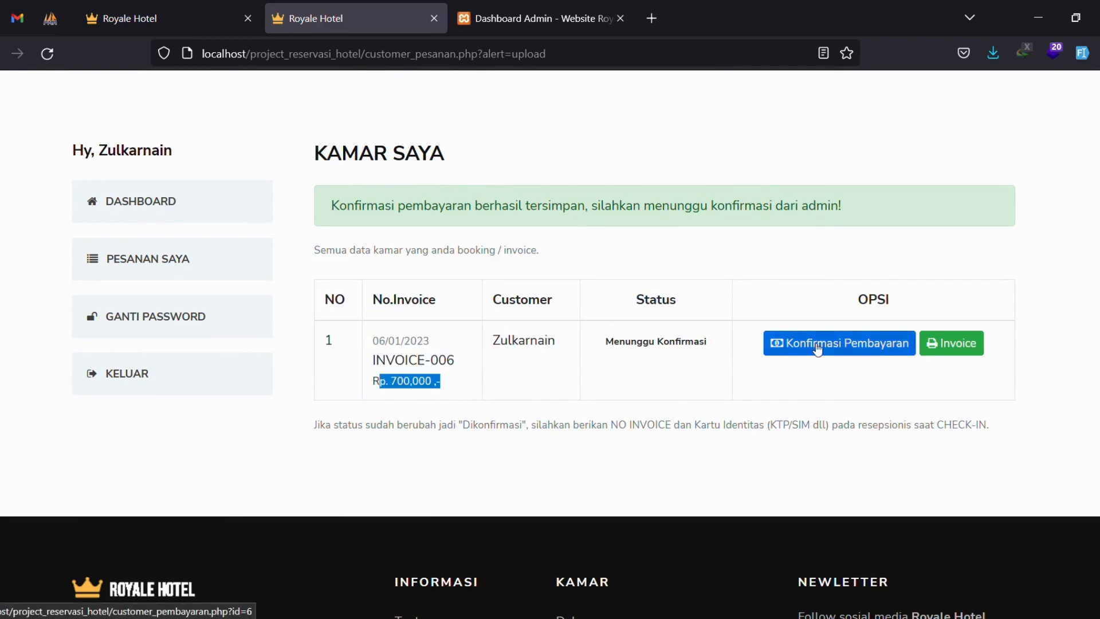
left_click_drag(338, 426, 996, 433)
left_click(920, 427)
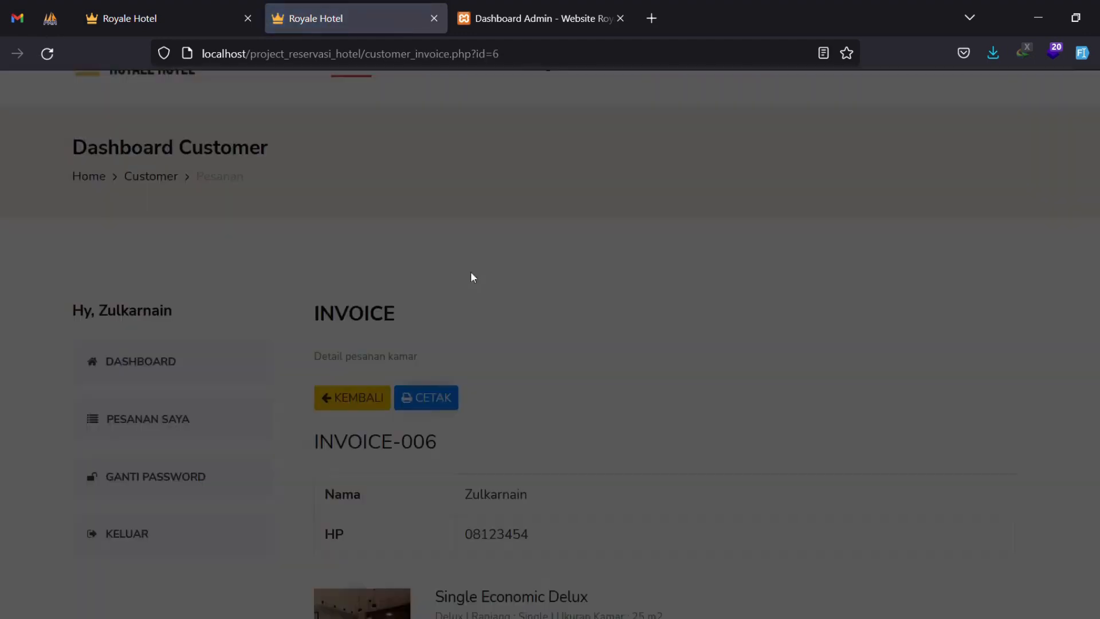
Look over the INVOICE-006 details, then sign out with KELUAR.
scroll(548, 289, "down", 15)
scroll(473, 227, "up", 15)
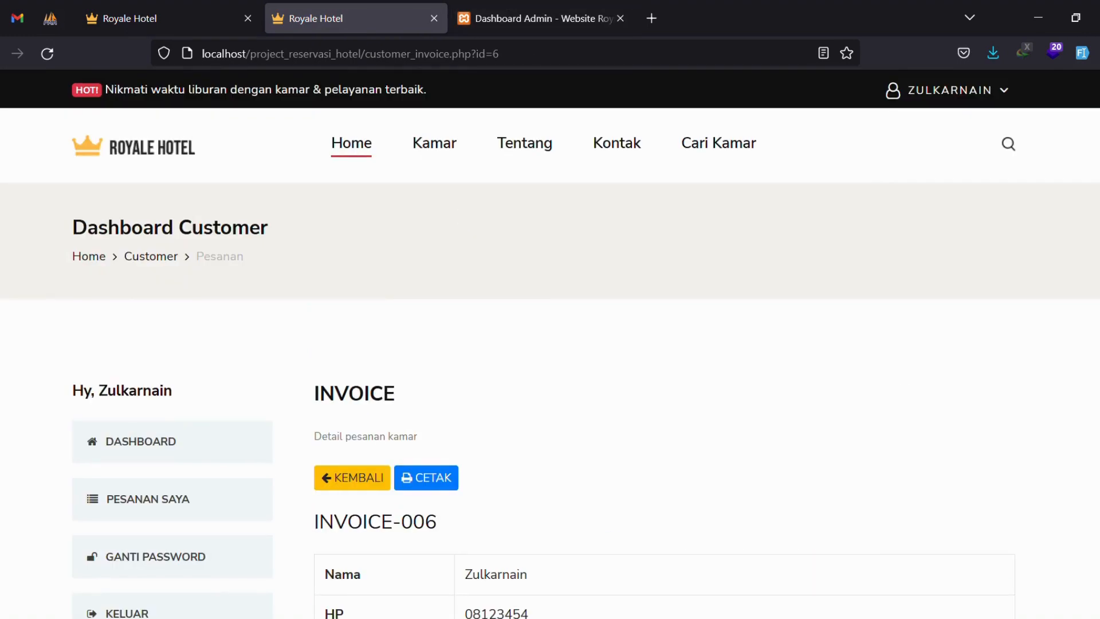
scroll(535, 387, "down", 3)
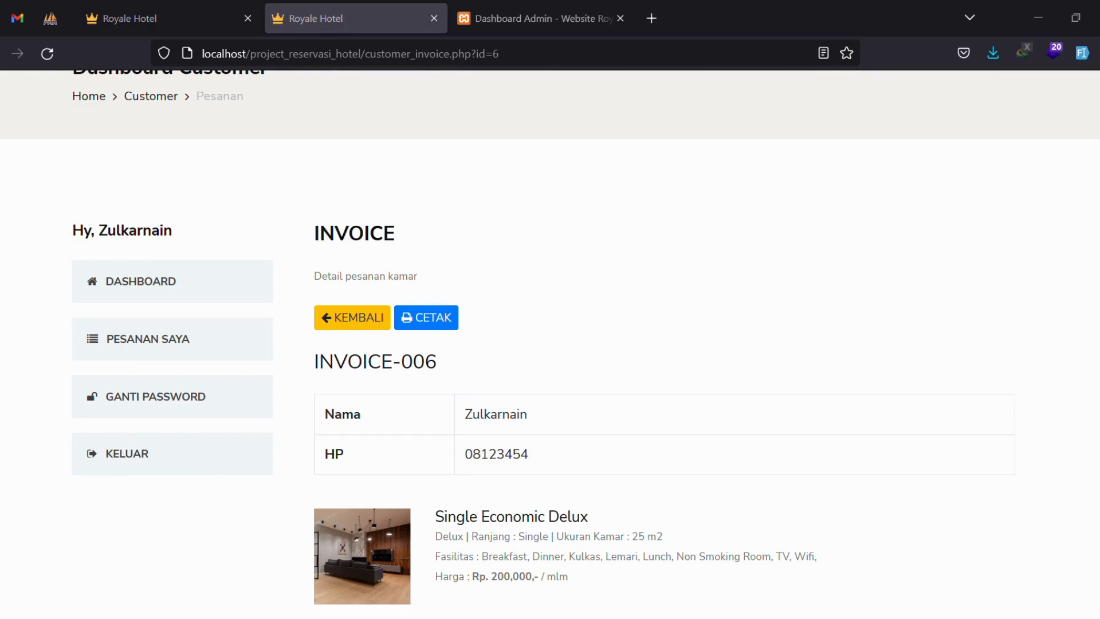
left_click(267, 461)
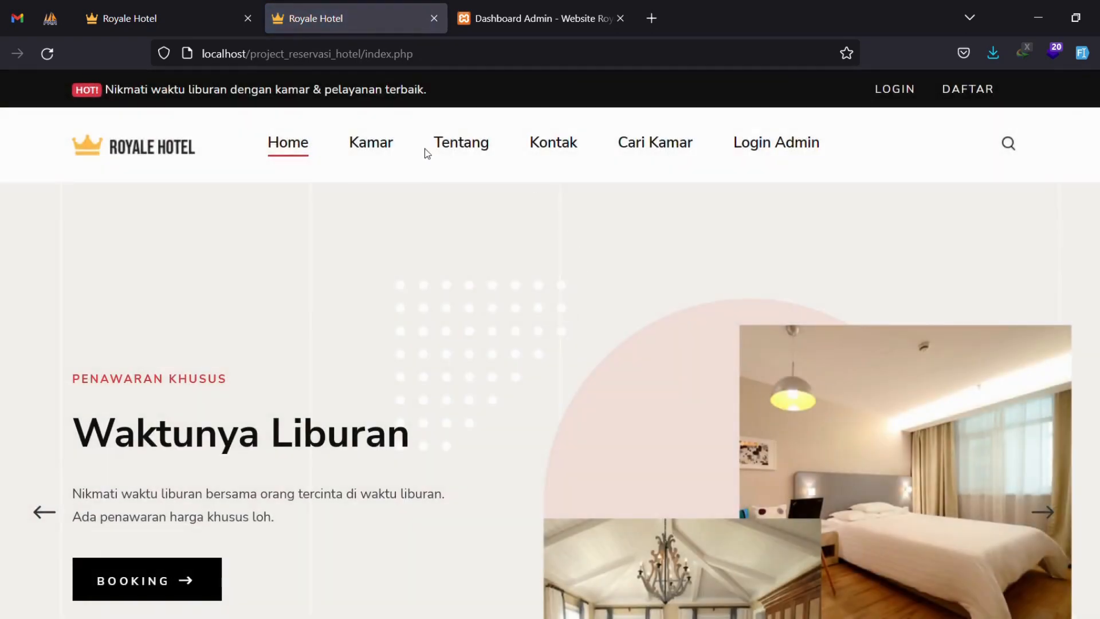
Search rooms for check-in 06-01-2023 and check-out 09-01-2023 with 1 adult, 0 children.
left_click(396, 147)
left_click(643, 143)
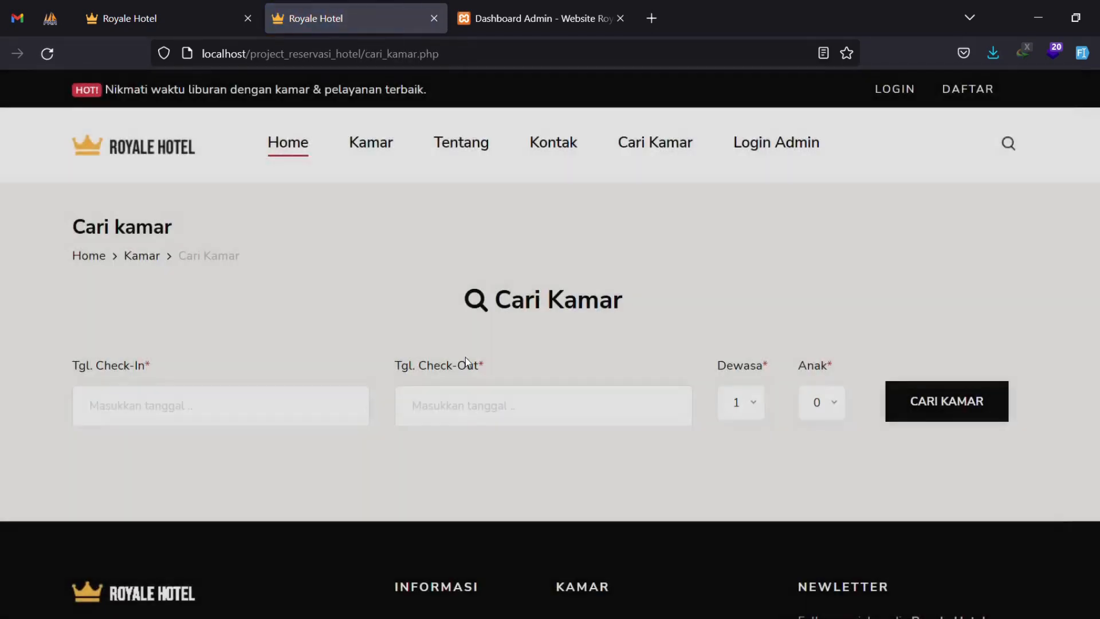
left_click(282, 401)
left_click(208, 282)
left_click(400, 395)
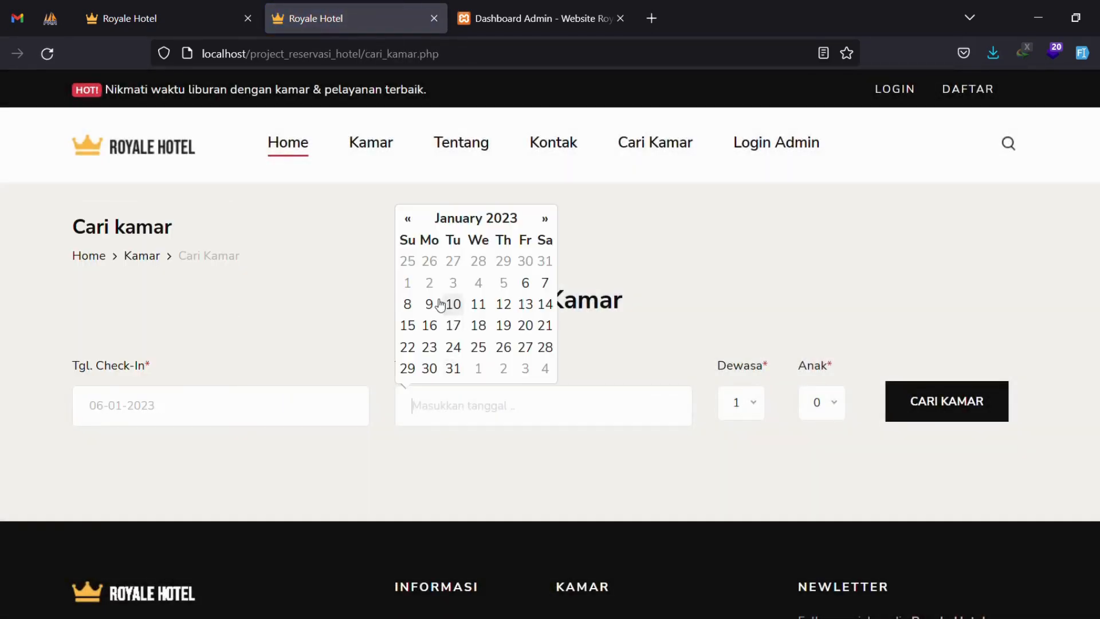
left_click(438, 301)
left_click(889, 398)
scroll(649, 340, "down", 2)
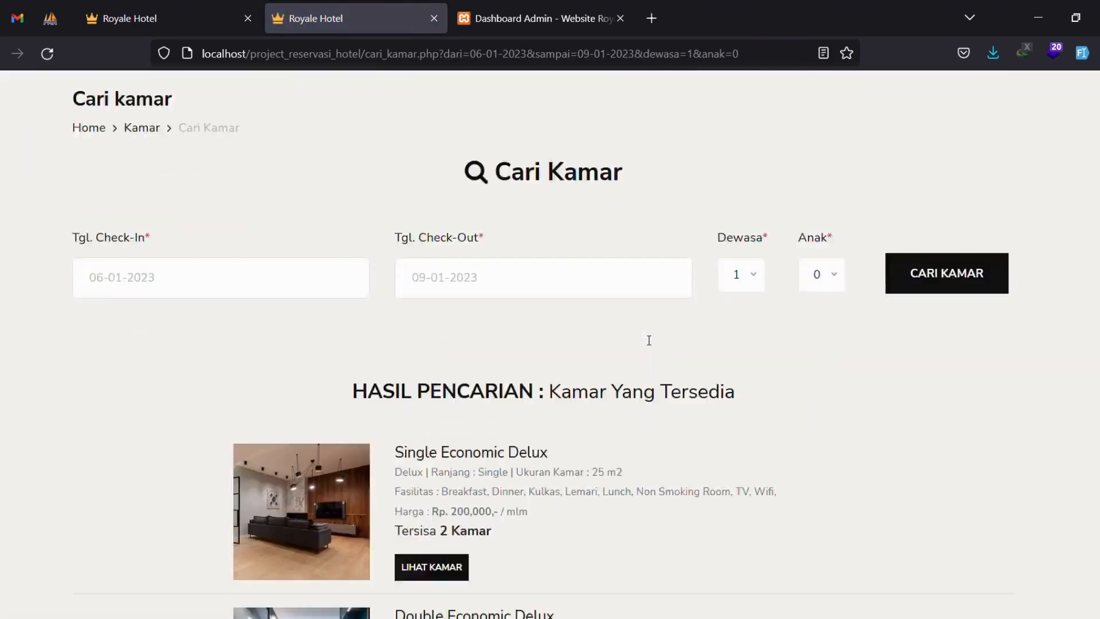
scroll(649, 341, "down", 3)
Refresh the results and confirm Single Economic Delux has 3 rooms left.
left_click_drag(437, 340, 545, 343)
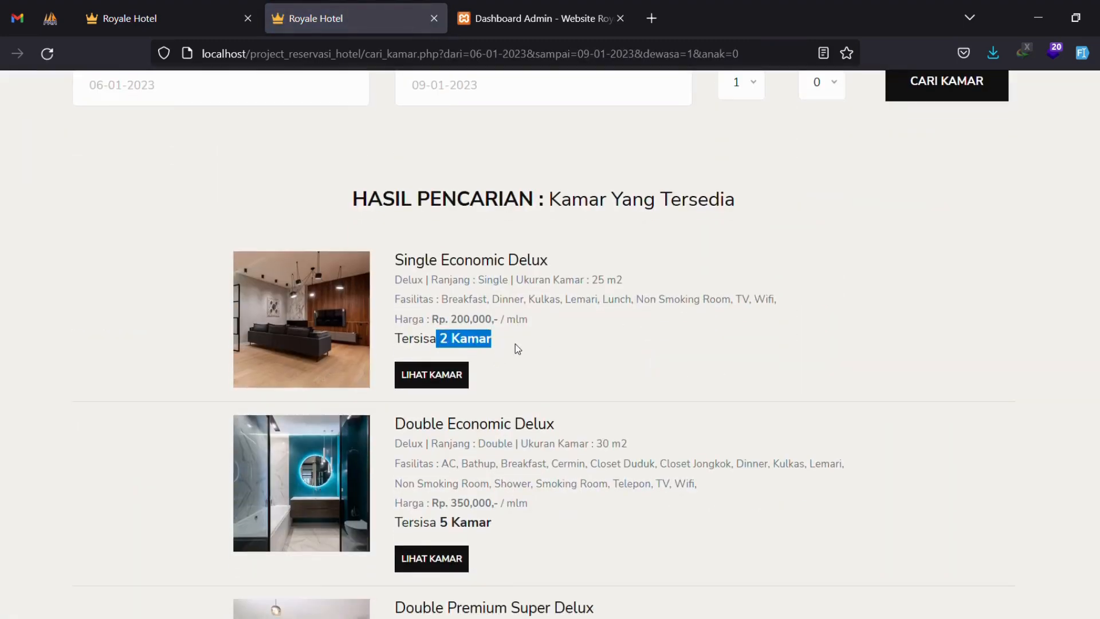
key("alt+Tab")
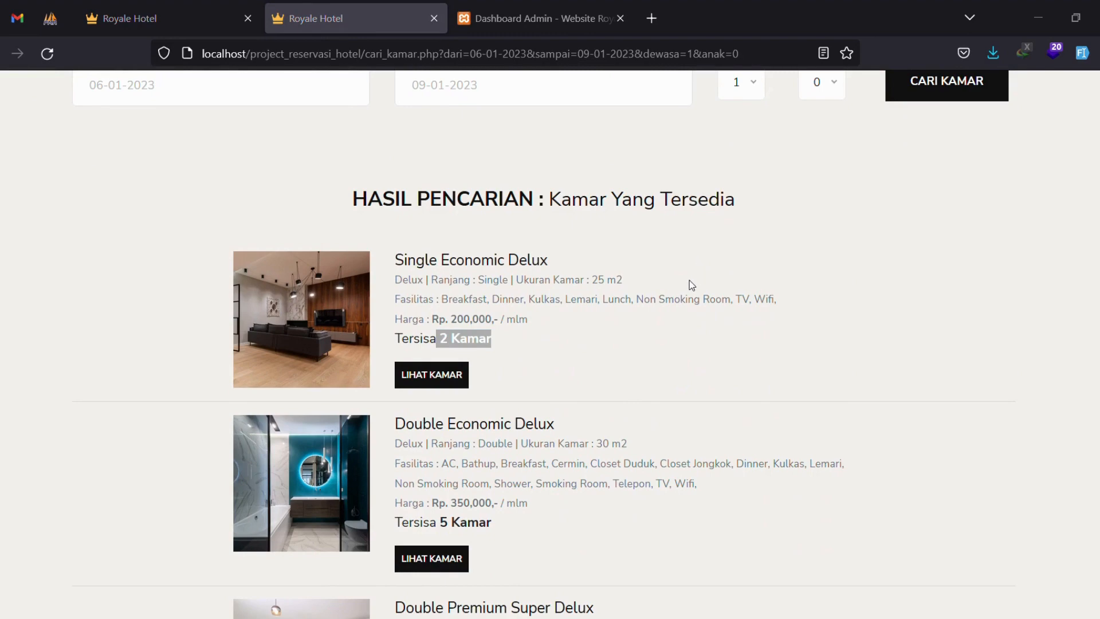
key("alt+Tab")
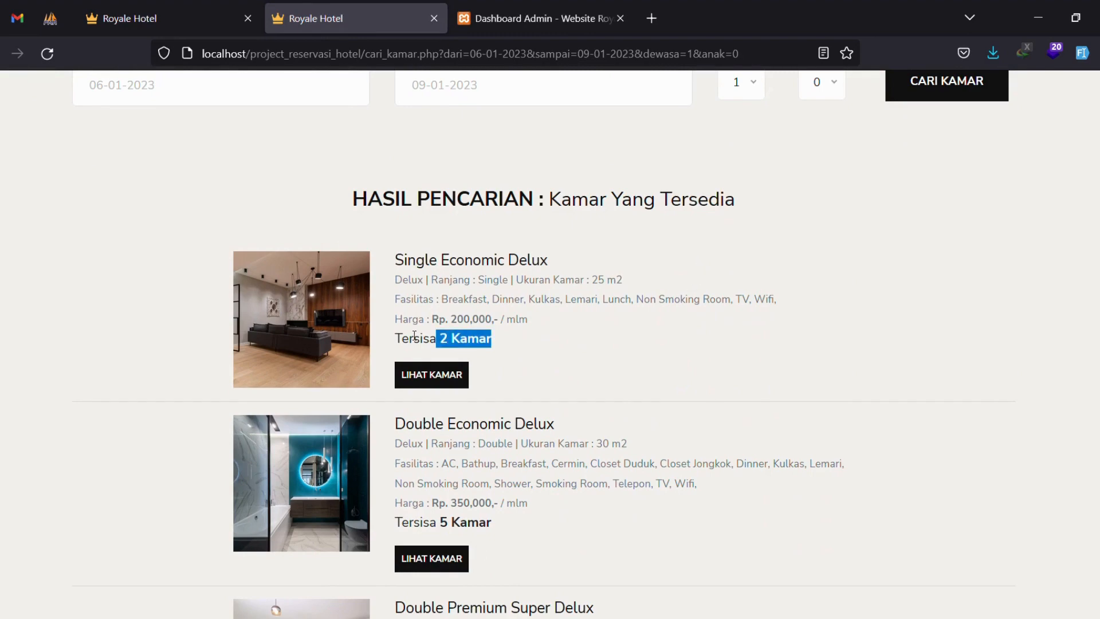
left_click(49, 55)
left_click_drag(430, 343, 497, 339)
left_click(543, 341)
scroll(562, 332, "up", 5)
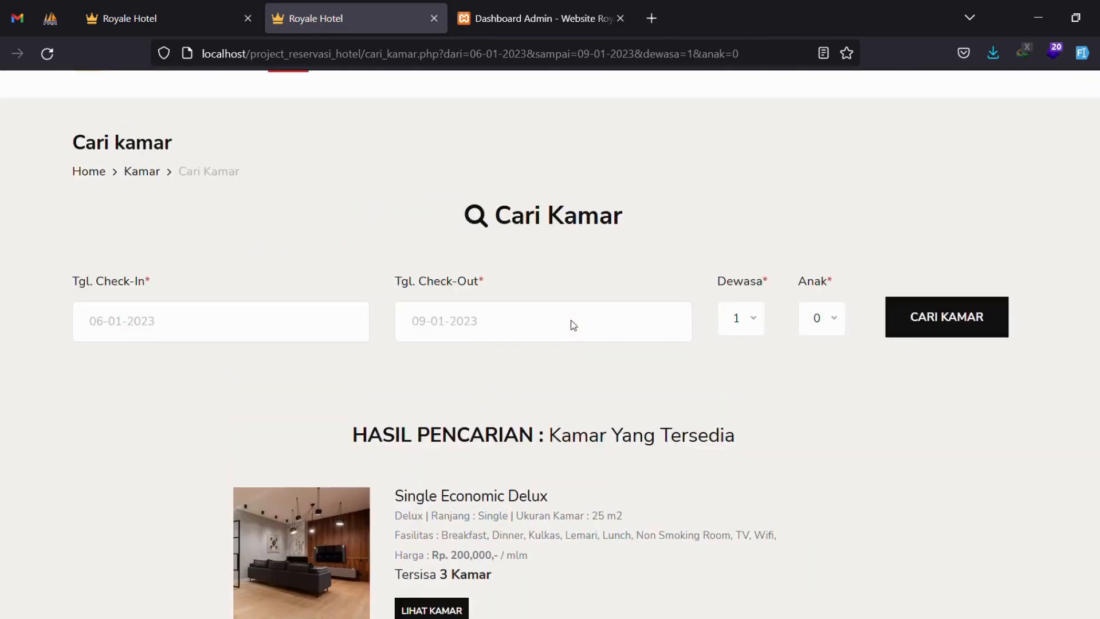
scroll(573, 324, "down", 6)
scroll(576, 328, "down", 14)
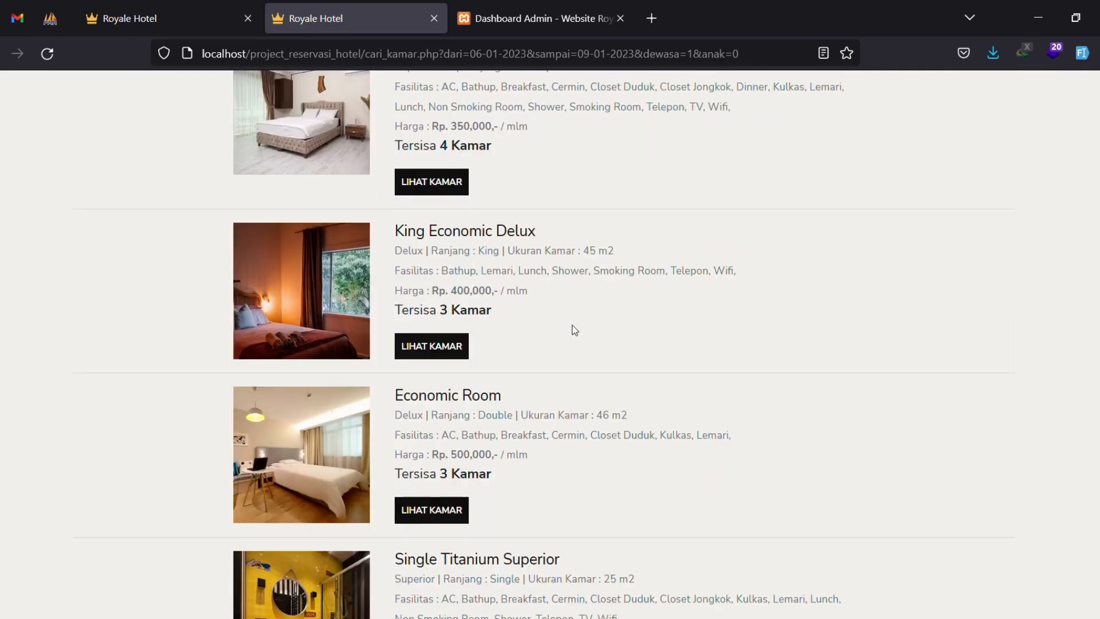
scroll(574, 331, "up", 10)
scroll(575, 331, "up", 10)
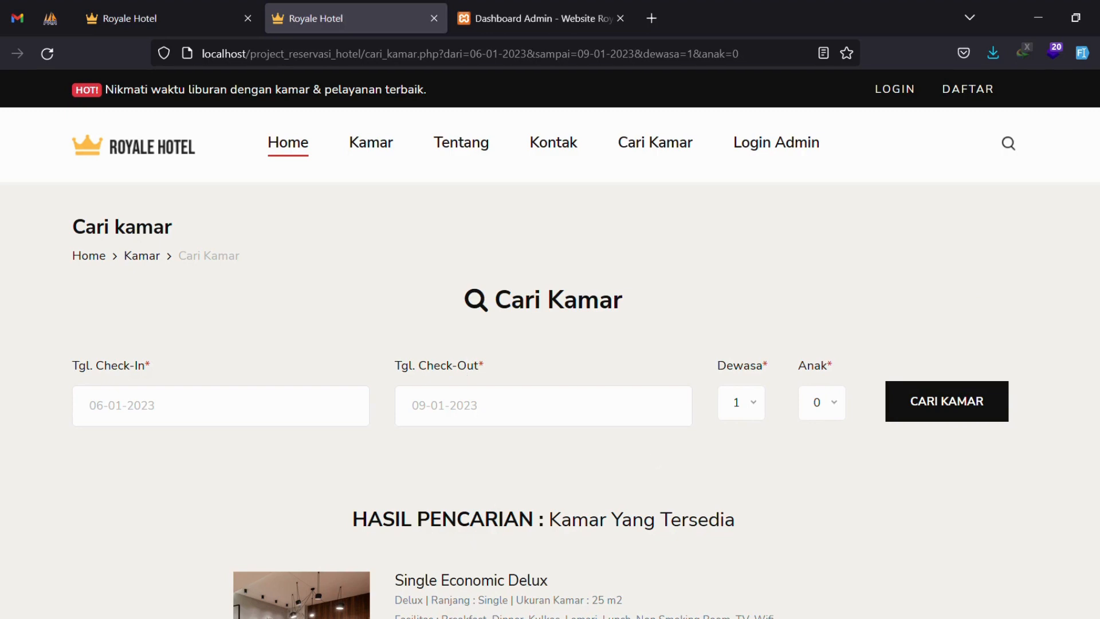
Log in with the customer's e-mail and password.
left_click(895, 92)
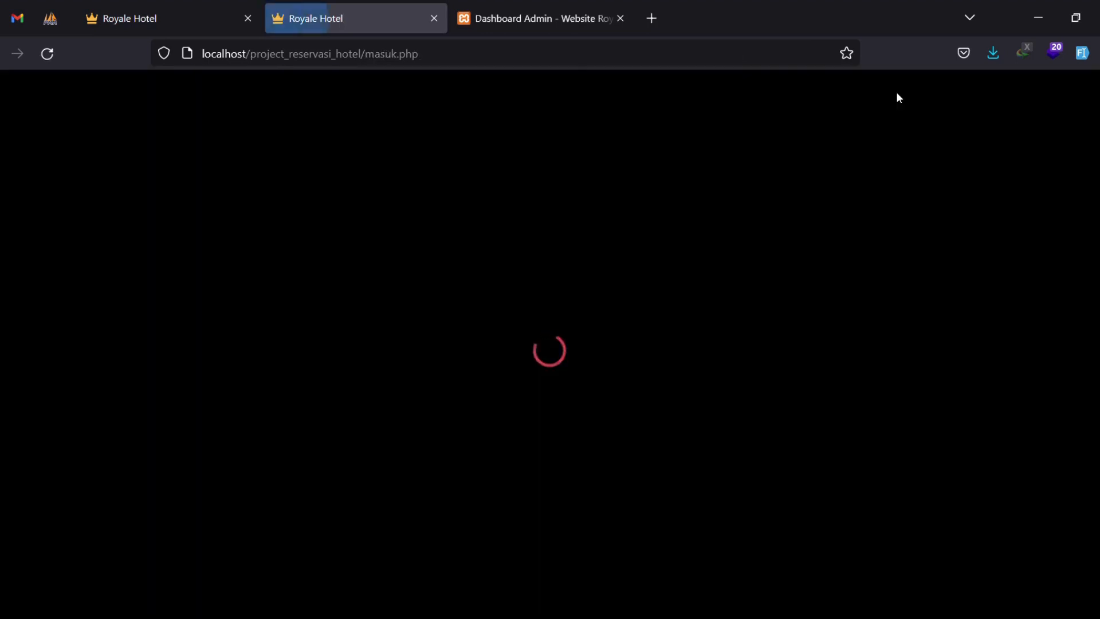
scroll(552, 486, "down", 4)
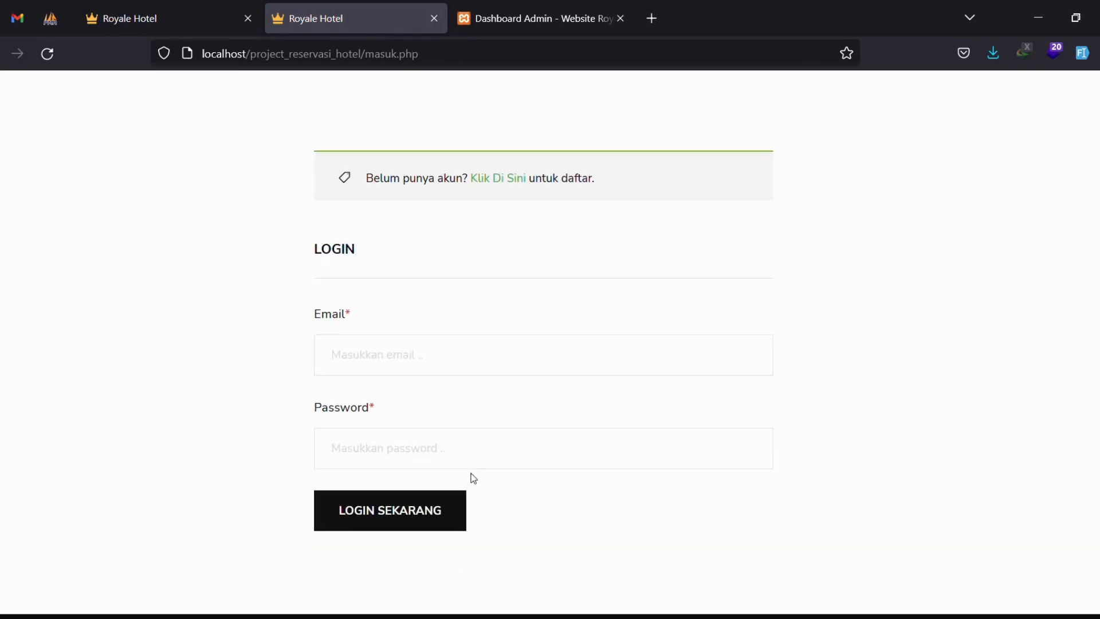
left_click(432, 349)
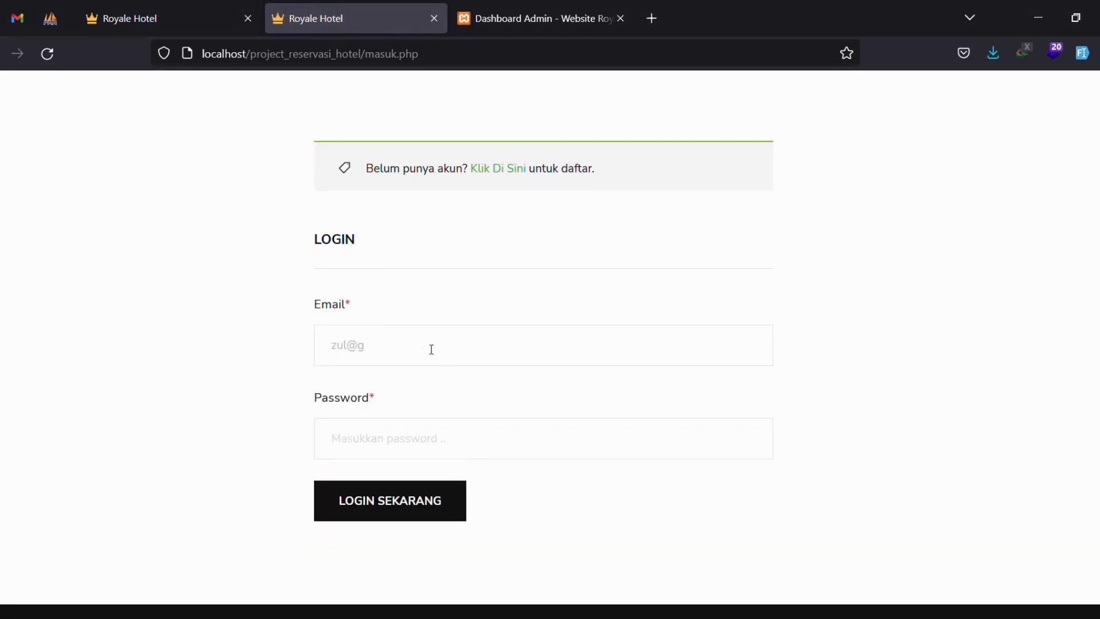
key("Tab")
type("123")
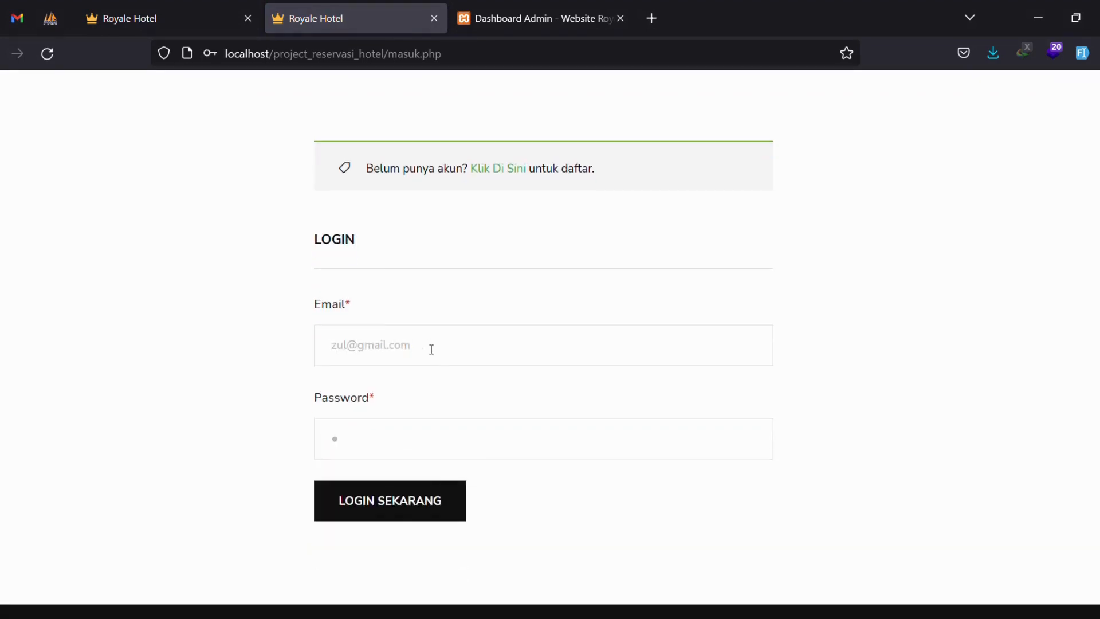
key("Return")
Open Pesanan Saya and the rating and review form for INVOICE-006.
scroll(421, 259, "down", 3)
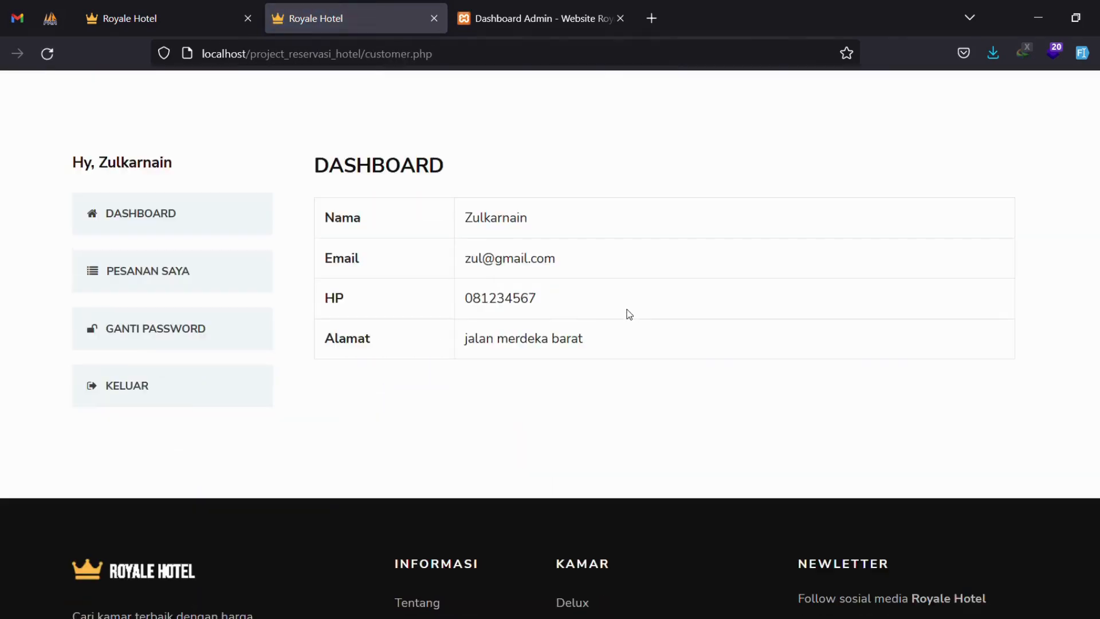
left_click(179, 260)
scroll(573, 326, "down", 3)
scroll(652, 354, "down", 1)
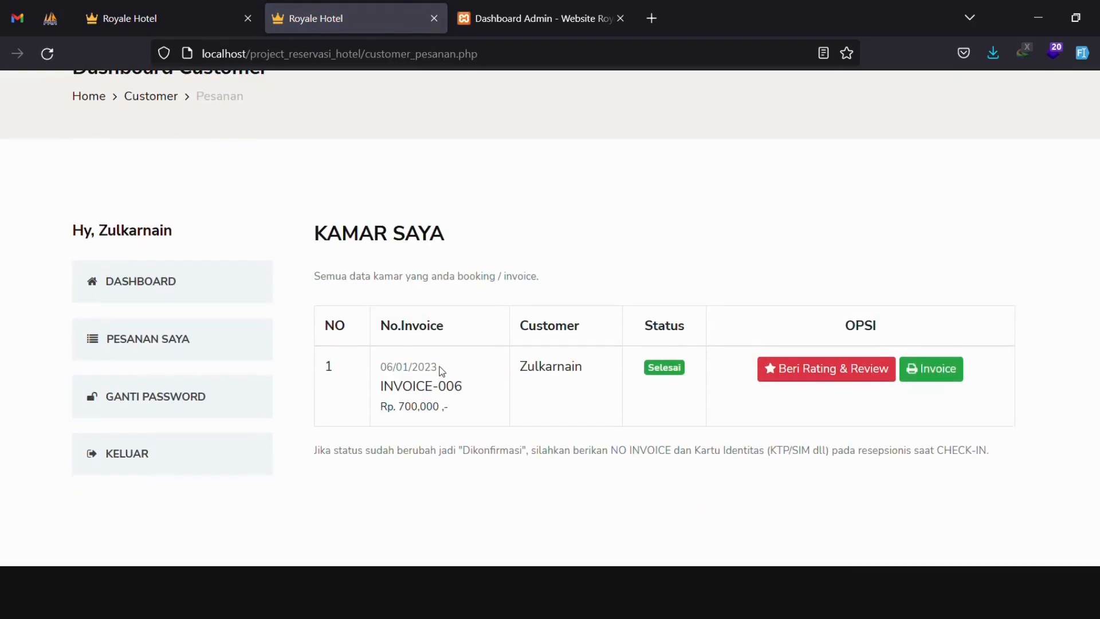
left_click(814, 370)
Save a five-star rating with review 'kamar nya sangat bagus dan bersih. sangat memuaskan. pelayanan juga baik'.
scroll(716, 355, "down", 4)
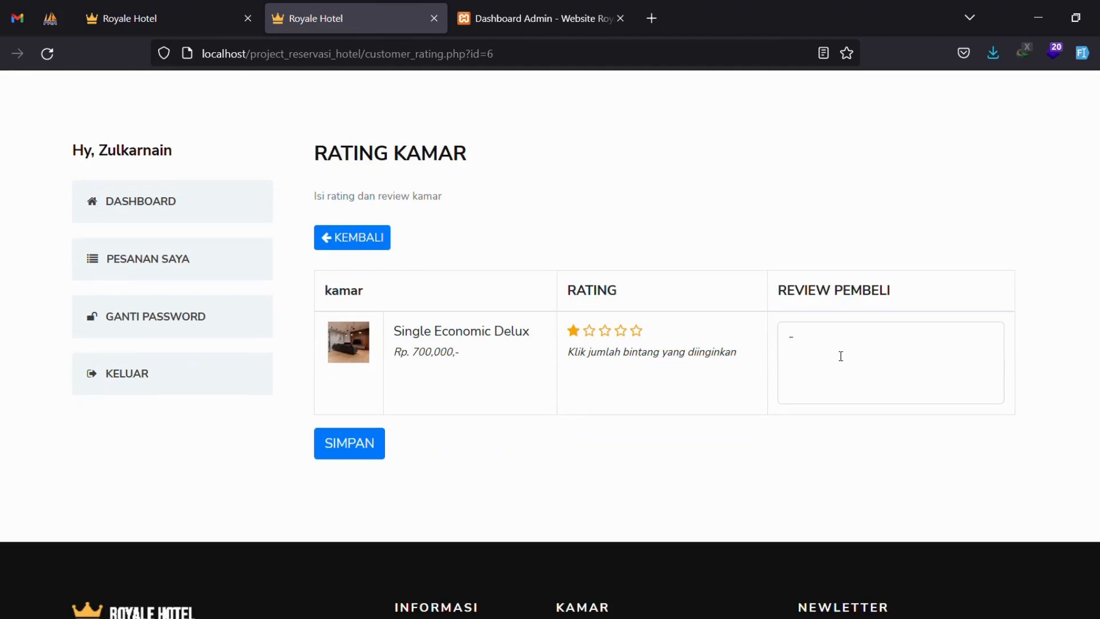
left_click(841, 352)
type("kamar ")
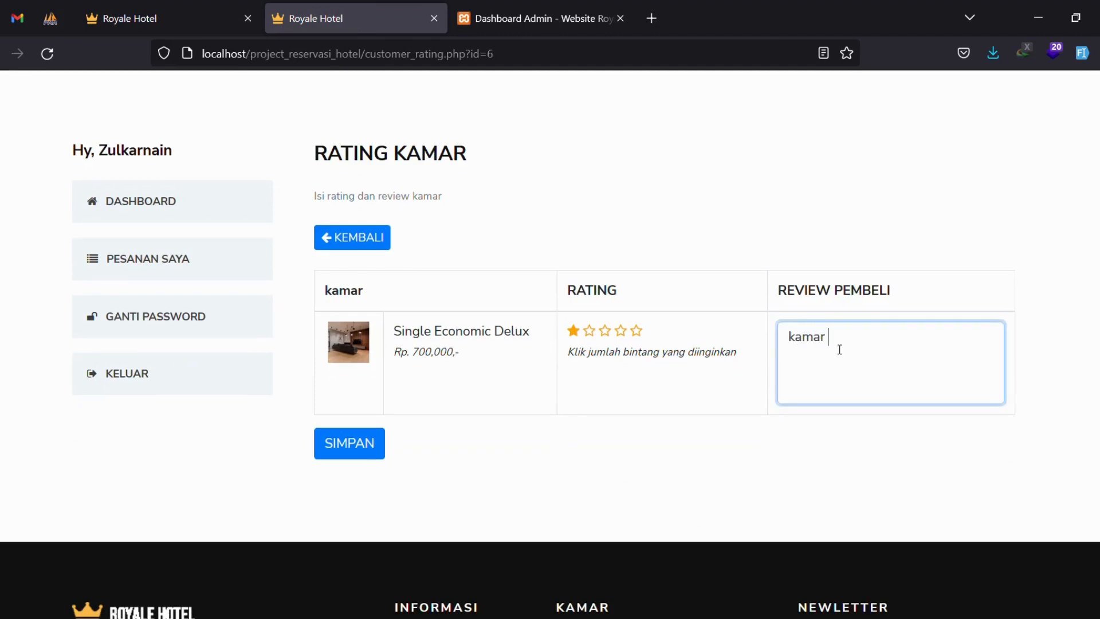
type("nya sangat bagus dan bersih.")
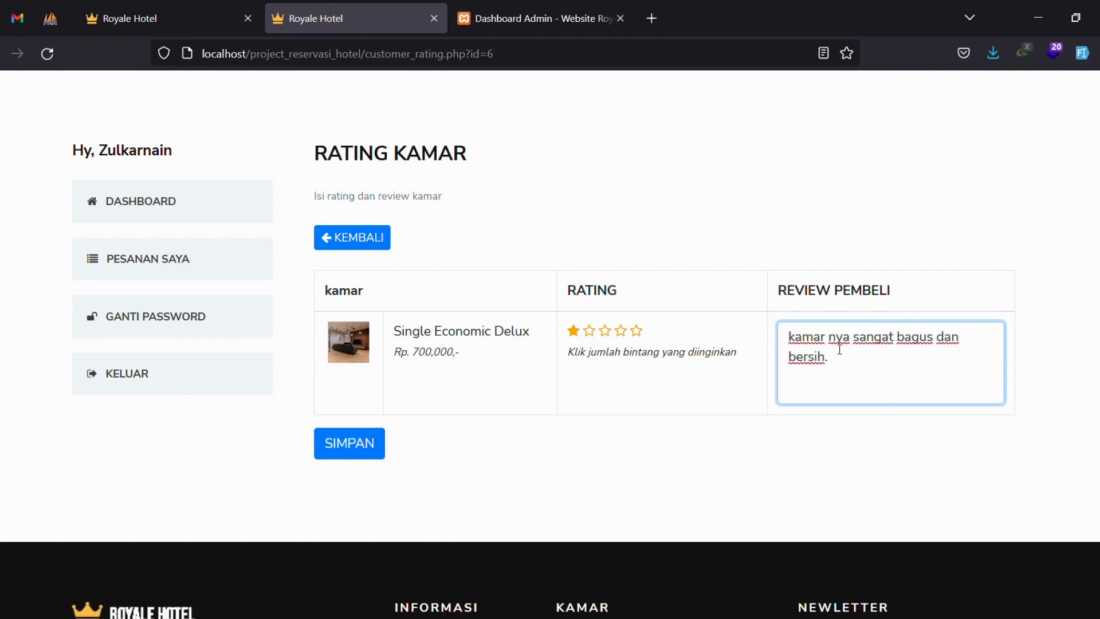
type(" sangat memuaskan")
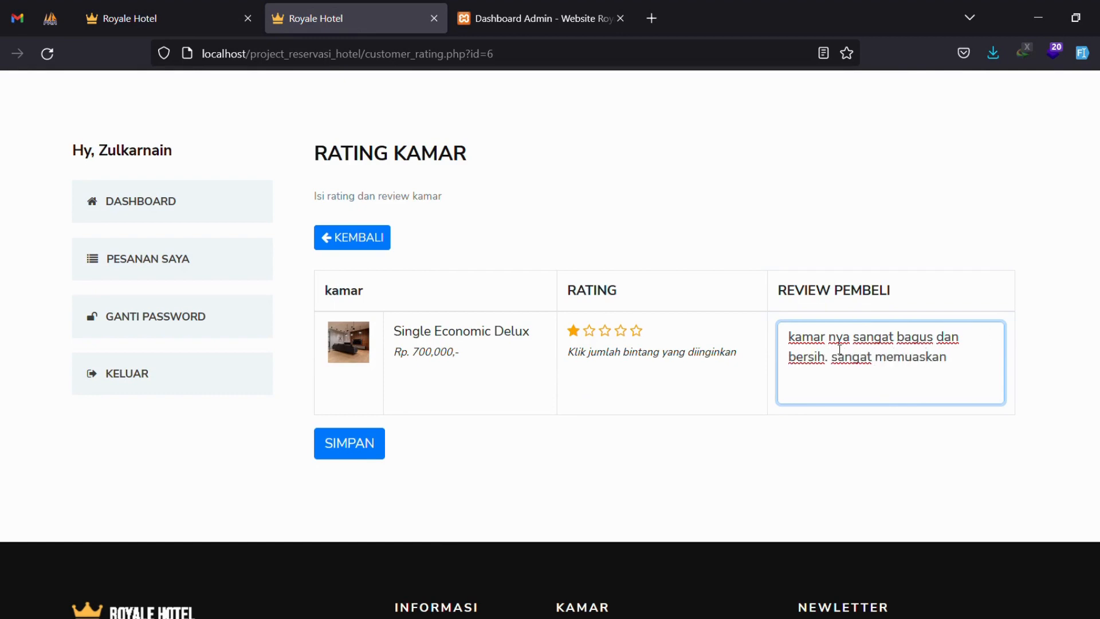
type(". pelayanan juga baik")
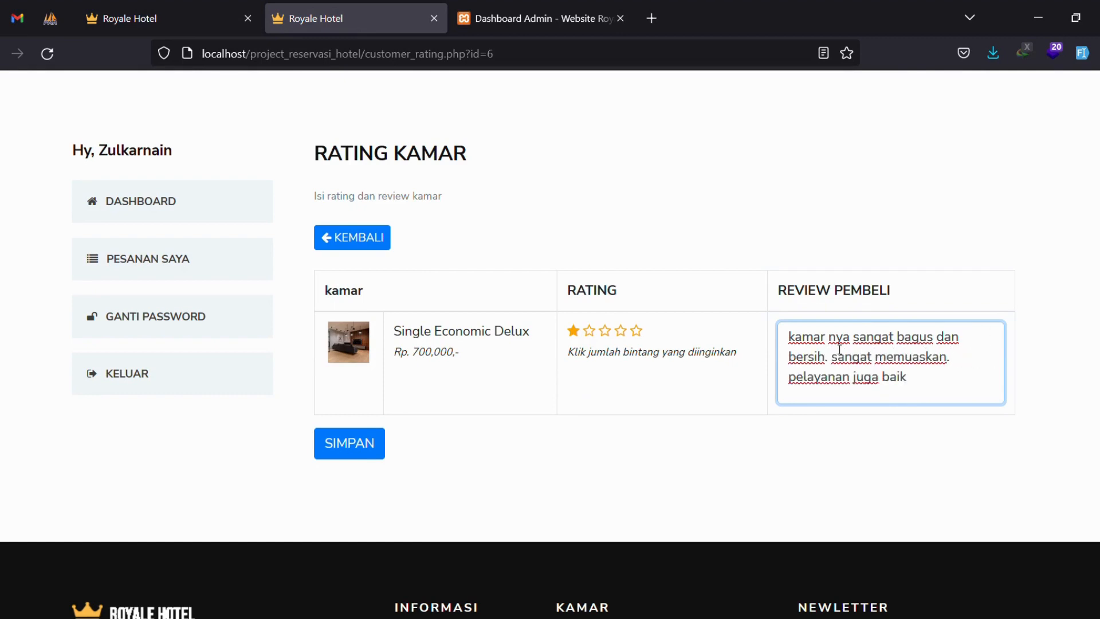
left_click(639, 330)
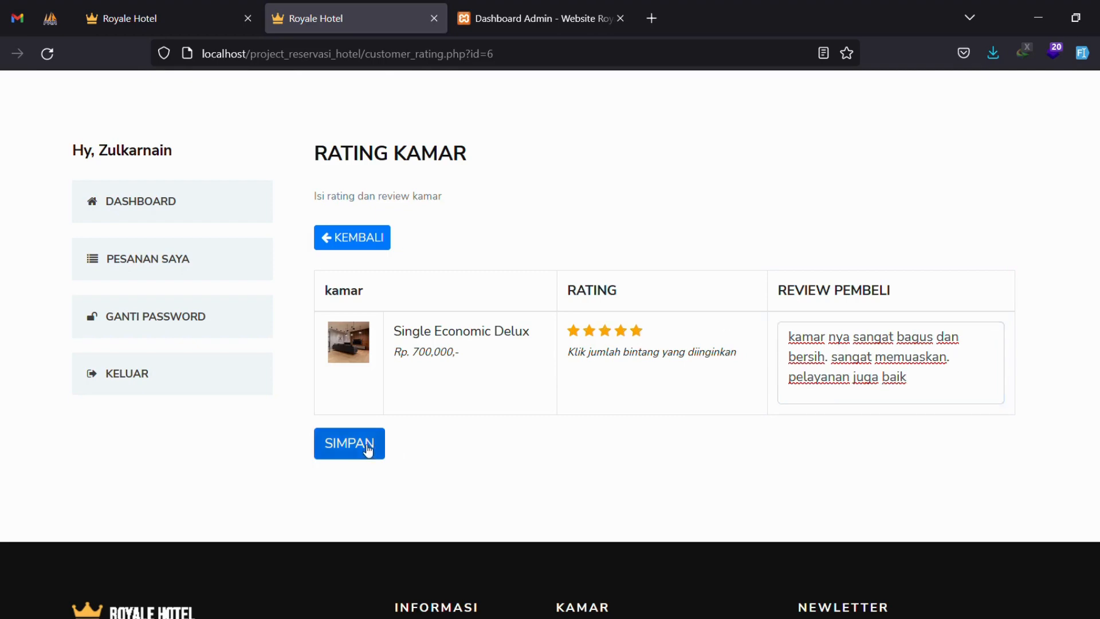
left_click(369, 445)
Check the confirmation message that the rating and review were saved.
scroll(707, 412, "down", 5)
left_click_drag(370, 236, 701, 216)
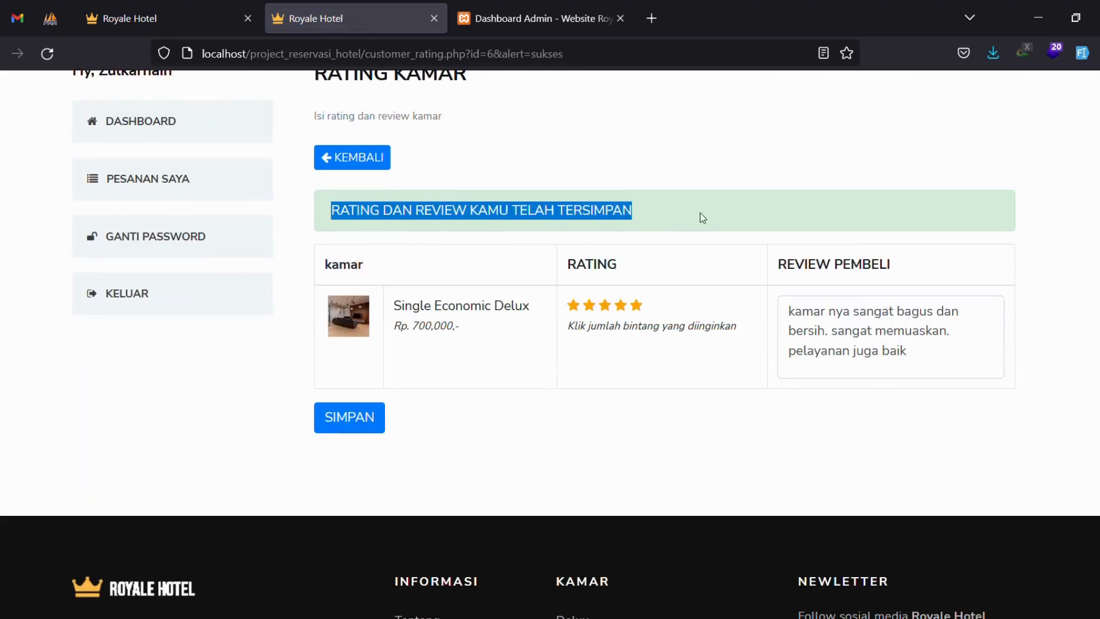
left_click(740, 224)
scroll(654, 310, "up", 4)
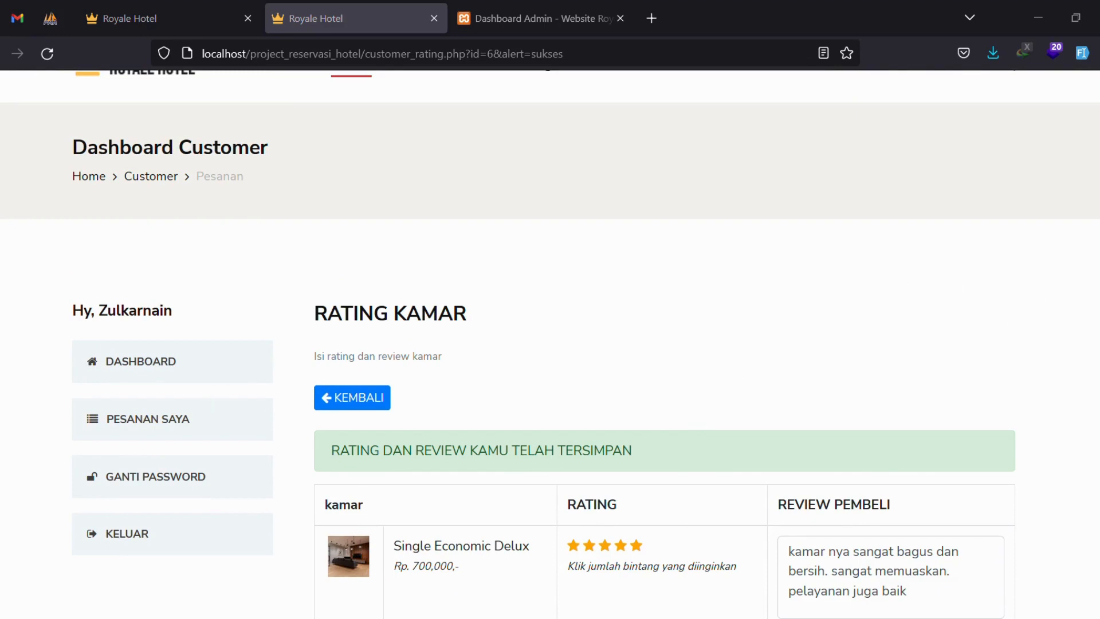
scroll(343, 300, "up", 2)
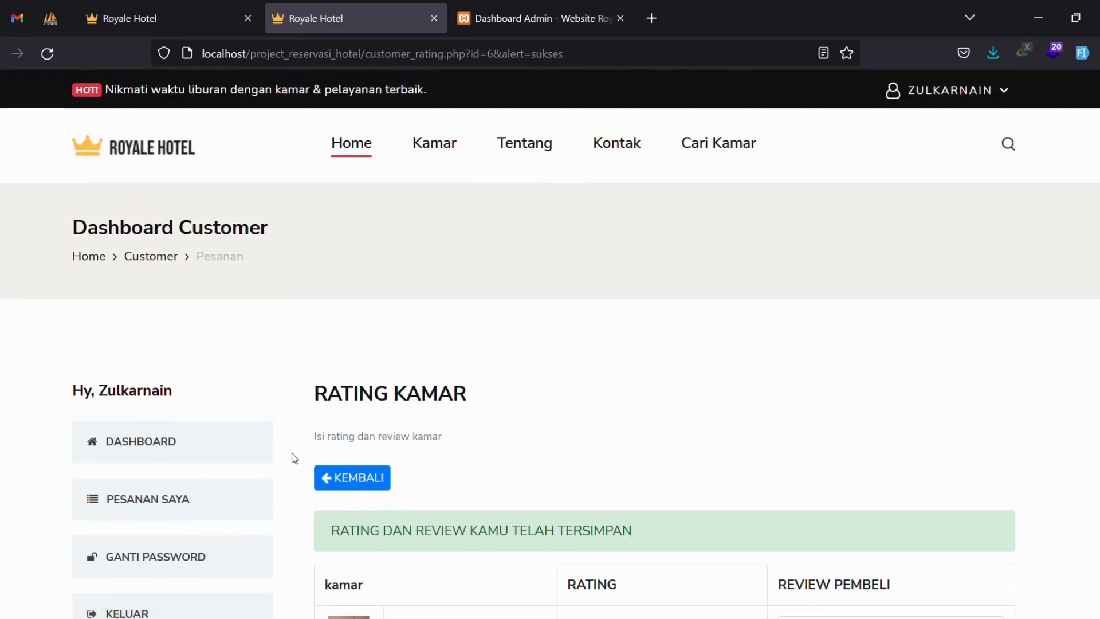
Log out and open the Single Economic Delux room page from the search results.
scroll(294, 458, "down", 3)
left_click(189, 457)
left_click(208, 5)
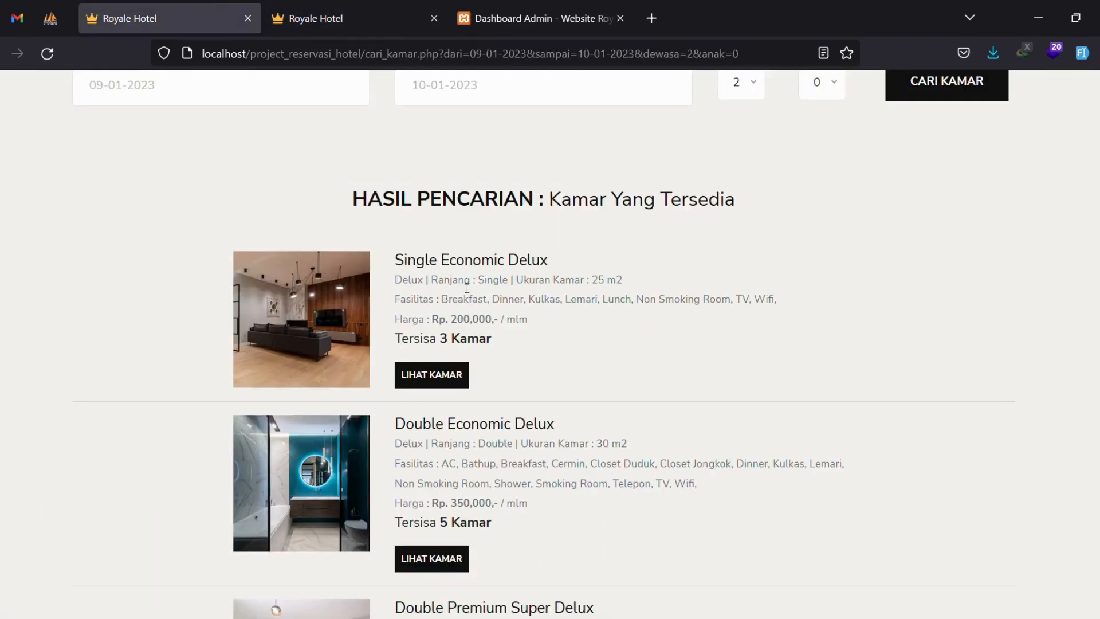
left_click(435, 375)
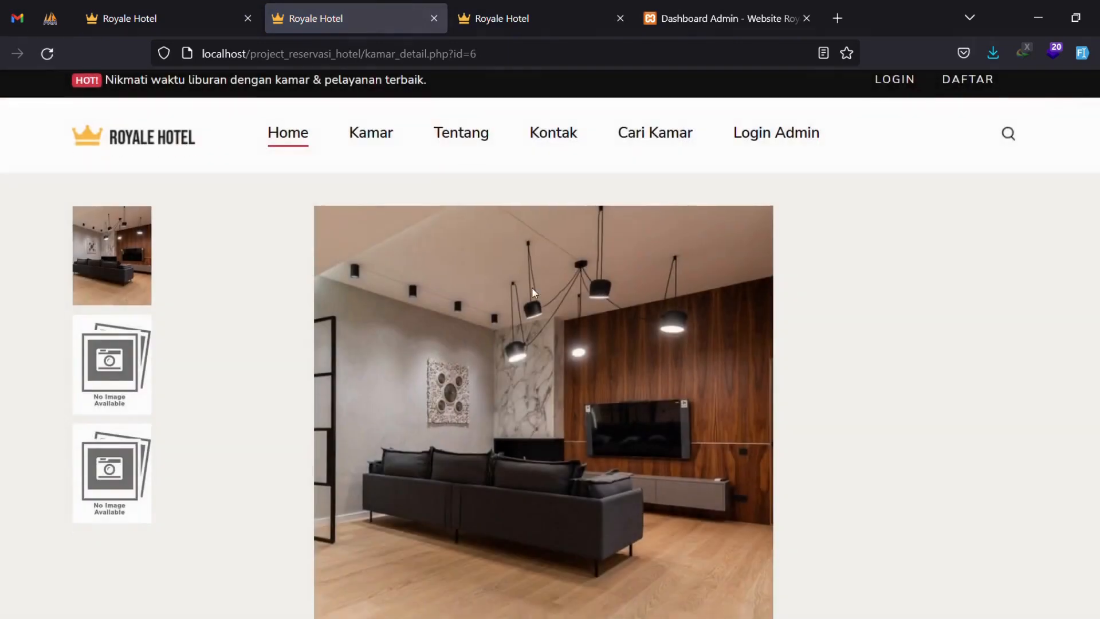
scroll(533, 289, "down", 8)
scroll(539, 294, "down", 6)
scroll(504, 263, "up", 5)
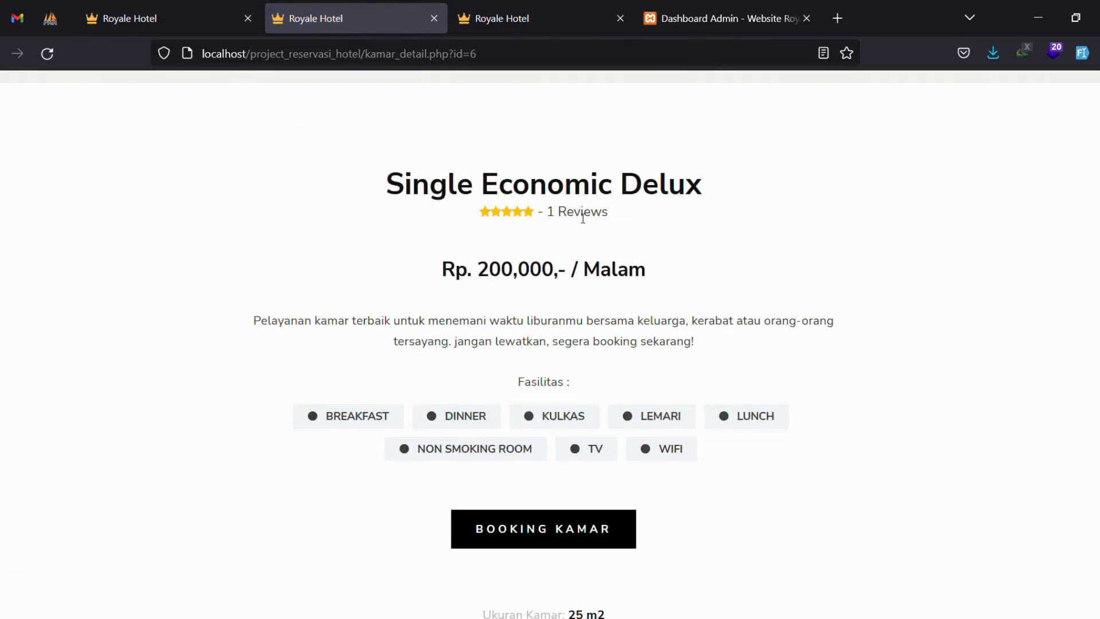
scroll(579, 217, "down", 9)
Show the room's customer reviews, confirm the new five-star review, then return home.
left_click(583, 188)
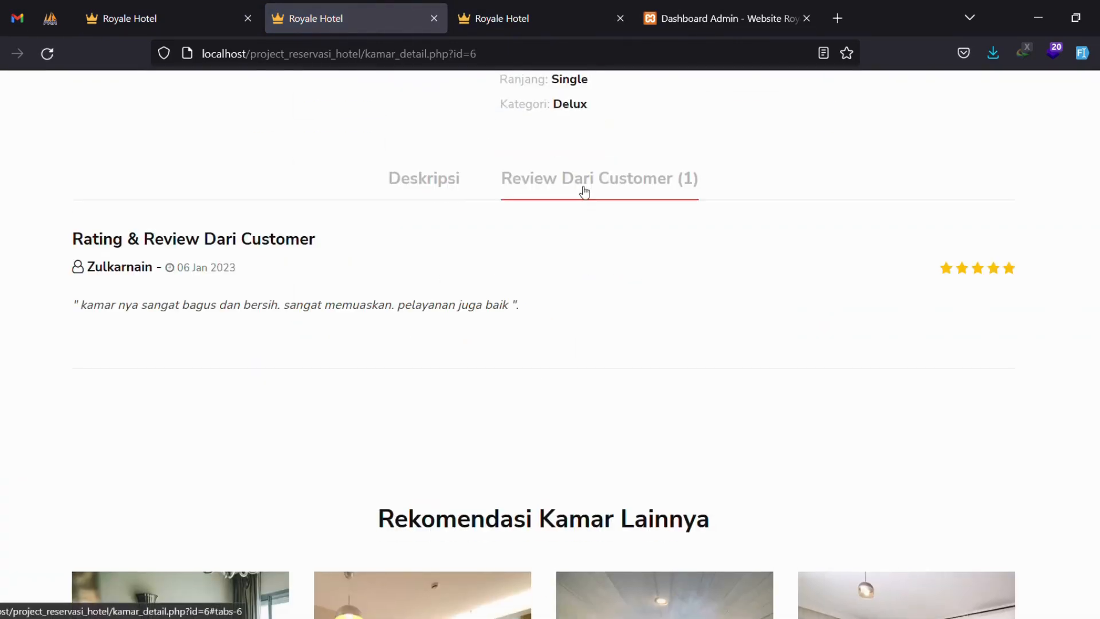
left_click_drag(73, 238, 358, 249)
left_click_drag(81, 305, 541, 315)
left_click(620, 315)
scroll(735, 352, "down", 10)
scroll(738, 357, "up", 15)
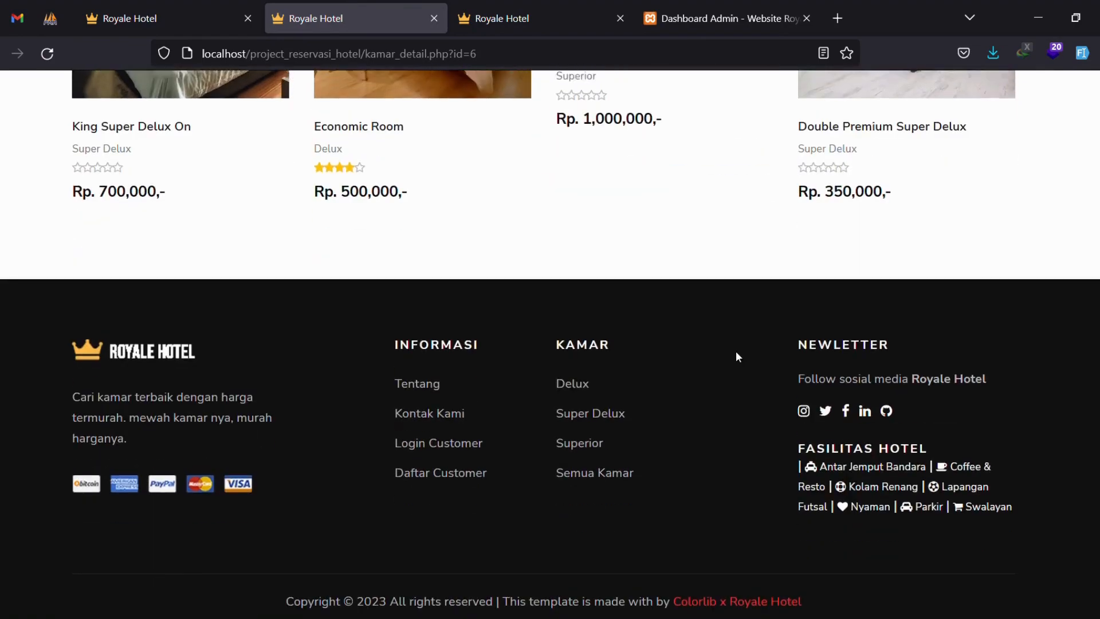
scroll(739, 357, "up", 12)
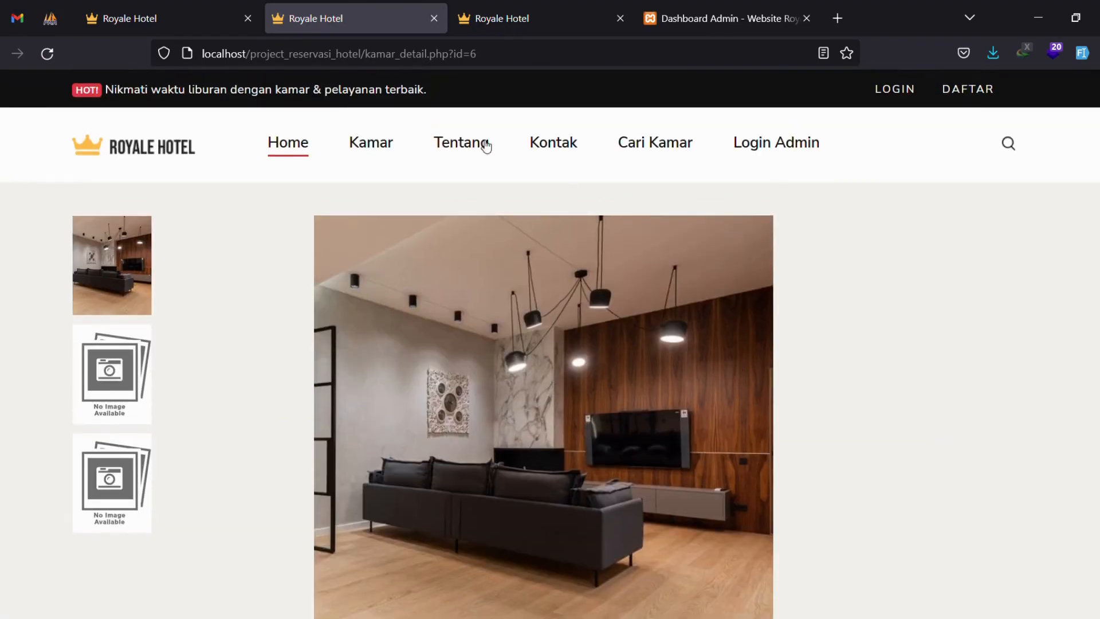
left_click(356, 152)
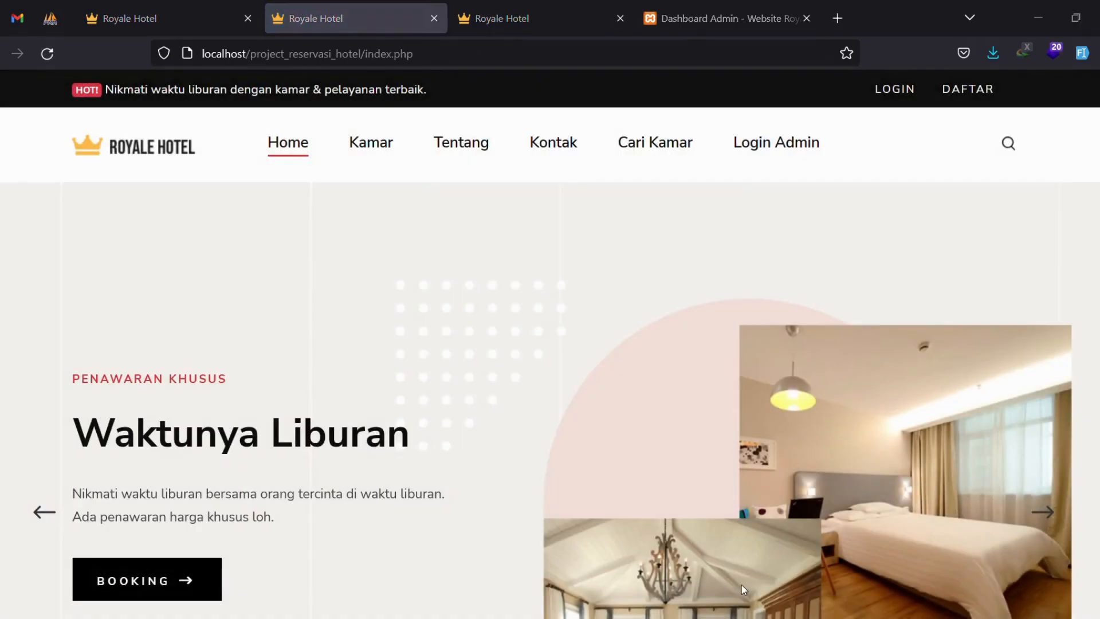